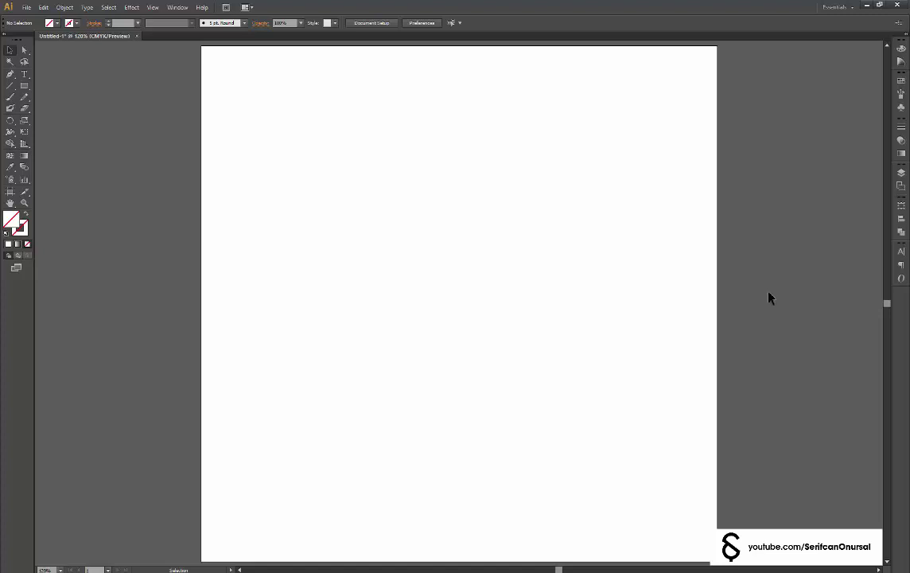
Step: Draw a circle on the upper-left of the page and give it a black fill
key("ctrl+1")
key("l")
left_click_drag(346, 215, 417, 286)
key("v")
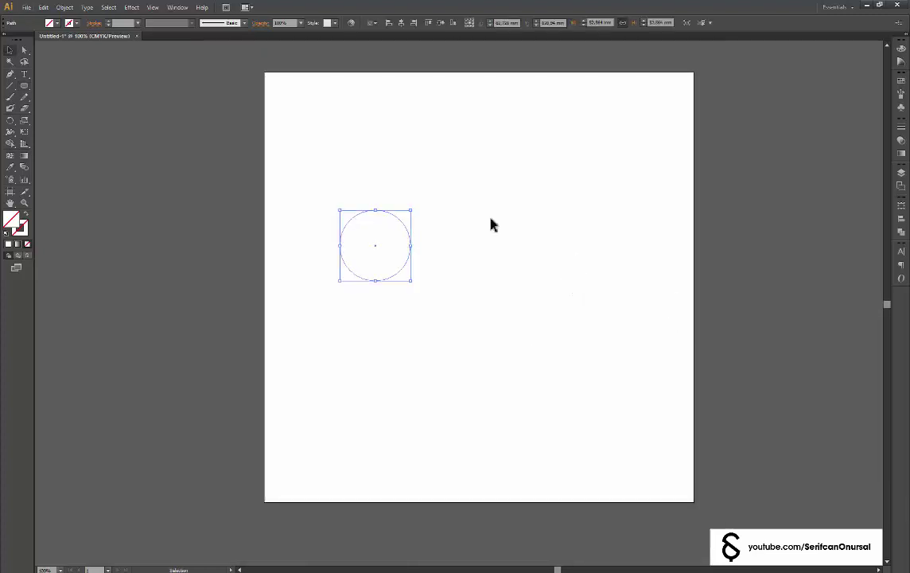
key("ctrl+plus")
left_click(55, 22)
left_click(24, 39)
left_click(376, 132)
Step: In outline view, draw a thin rectangle across the top of the circle
key("ctrl+plus")
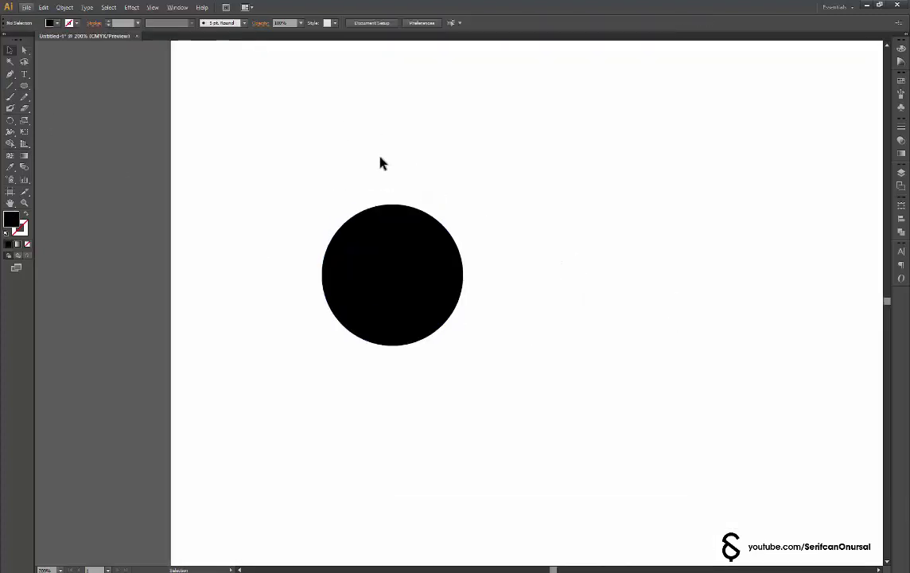
key("ctrl+y")
key("m")
mouse_move(306, 205)
left_mouse_down()
mouse_move(506, 211)
mouse_move(505, 221)
left_mouse_up()
key("ctrl+plus")
key("v")
Step: Centre the rectangle horizontally on the circle and duplicate it downward repeatedly
key("ctrl+a")
left_click(400, 22)
key("ctrl+shift+a")
key("ctrl+d")
key("ctrl+d")
key("ctrl+d")
key("ctrl+d")
key("ctrl+d")
key("ctrl+d")
key("ctrl+d")
Step: Stretch the stack of stripes so its bottom edge meets the circle's bottom
key("ctrl+a")
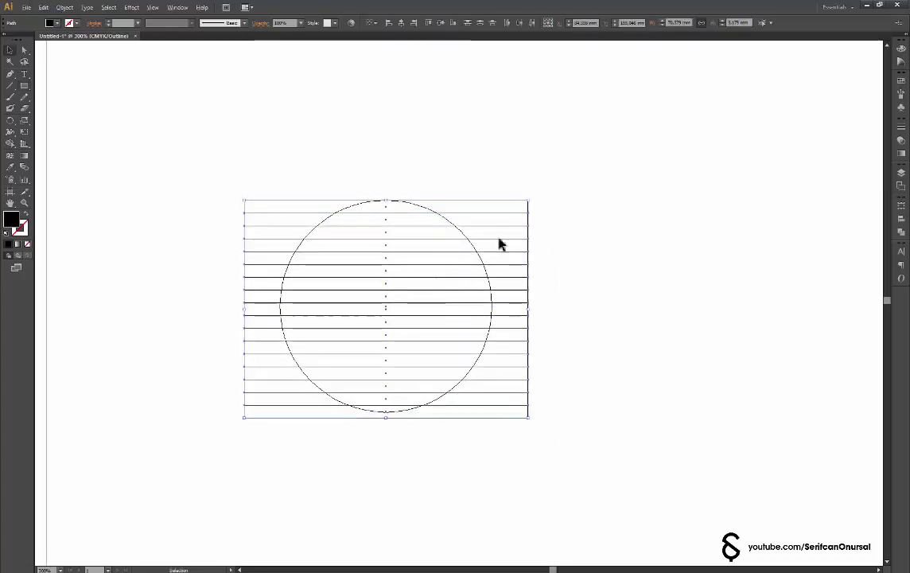
key("ctrl+plus")
left_click_drag(445, 394, 449, 382)
key("ctrl+minus")
key("ctrl+y")
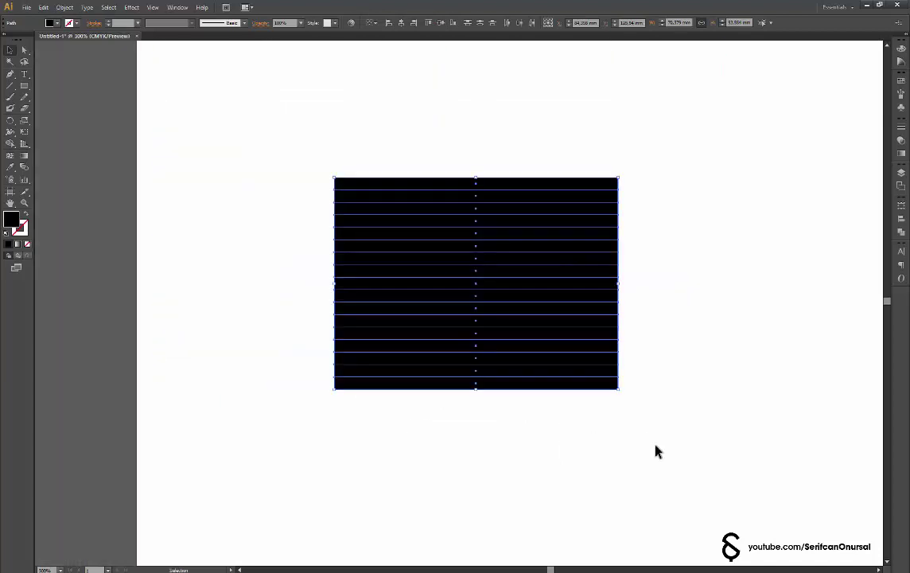
key("ctrl+y")
Step: Divide the circle along the stripes with Pathfinder and ungroup the pieces
mouse_move(651, 479)
left_mouse_down()
mouse_move(469, 137)
mouse_move(374, 111)
left_mouse_up()
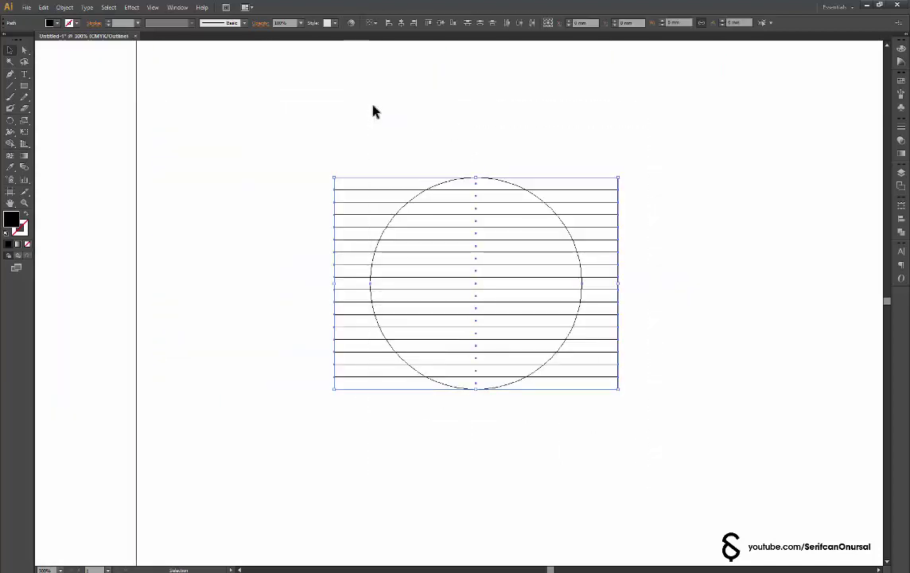
left_click(900, 231)
left_click(792, 244)
right_click(583, 310)
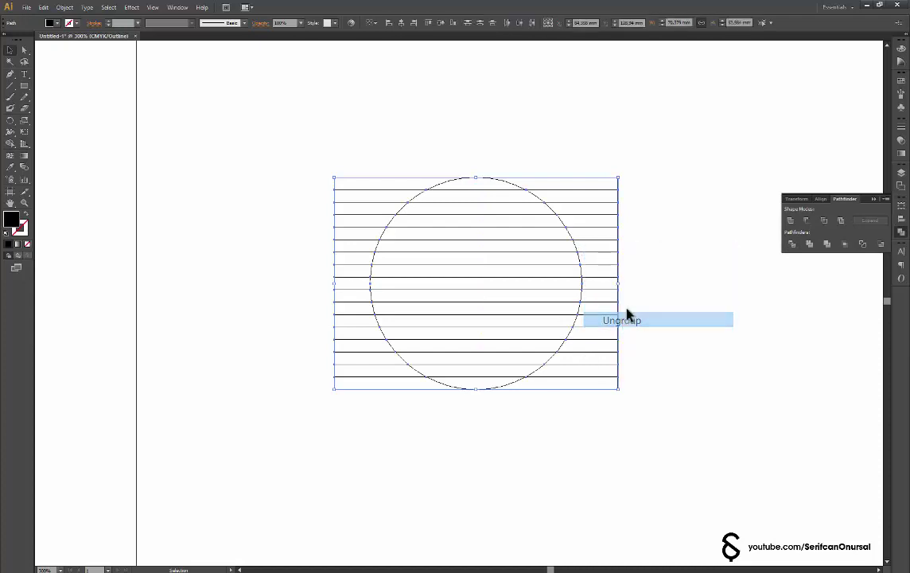
left_click(625, 315)
Step: Delete the stripe pieces sticking out left and right of the circle
left_click_drag(645, 136, 597, 420)
key("Delete")
left_click_drag(300, 167, 347, 434)
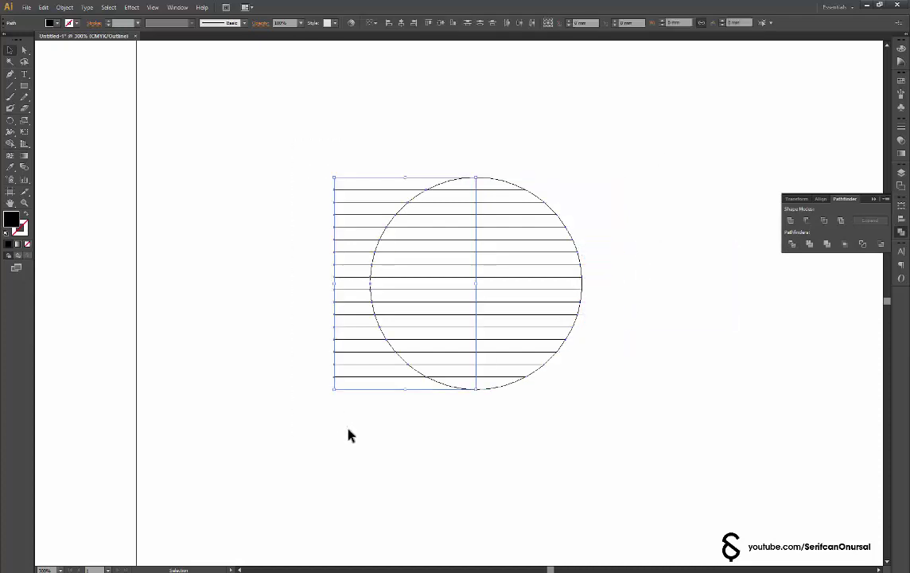
key("Delete")
Step: Fill alternating stripes of the circle white
key("ctrl+y")
left_click(533, 198)
left_click(525, 223, "shift")
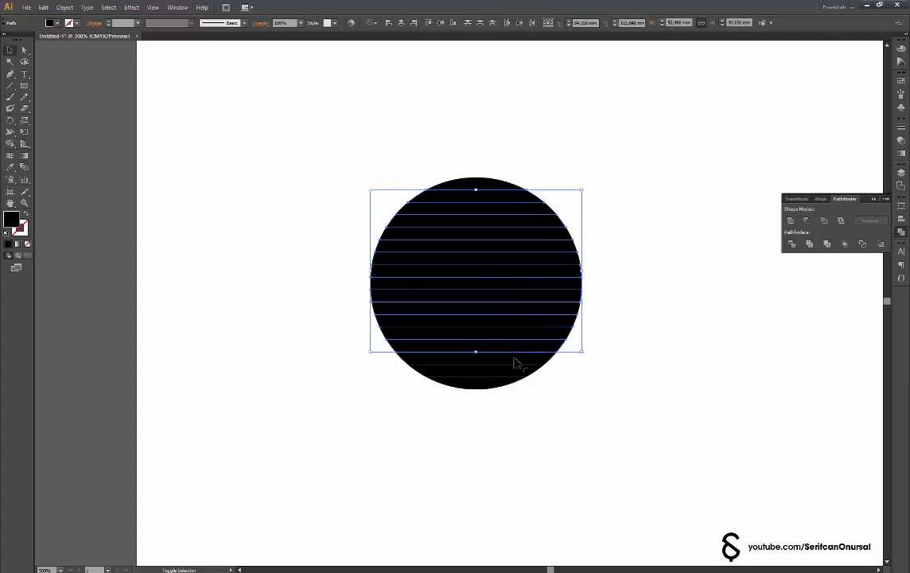
left_click(404, 56)
Step: Group the striped circle's pieces and Alt-drag a copy to its right
key("ctrl+minus")
key("v")
left_click_drag(660, 432, 421, 117)
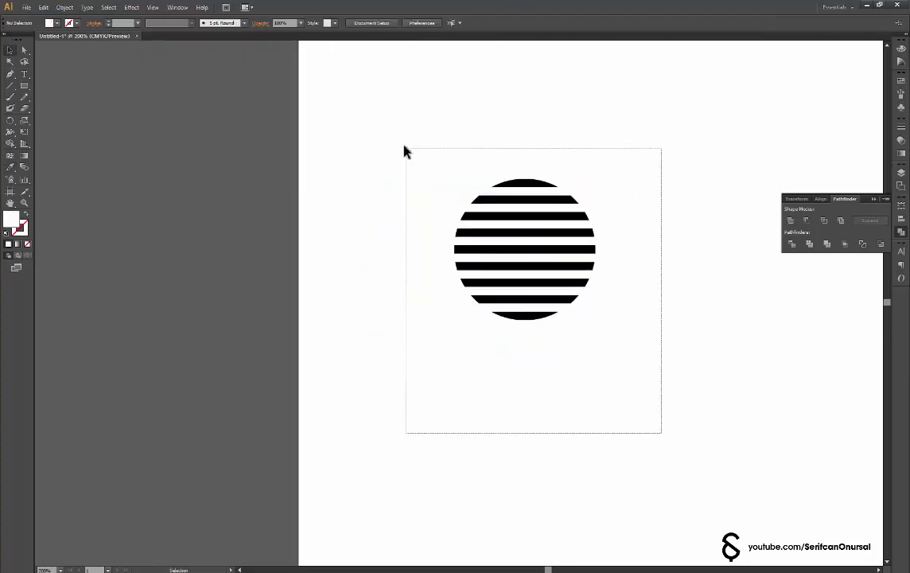
key("ctrl+g")
left_click(323, 251)
key("ctrl+minus")
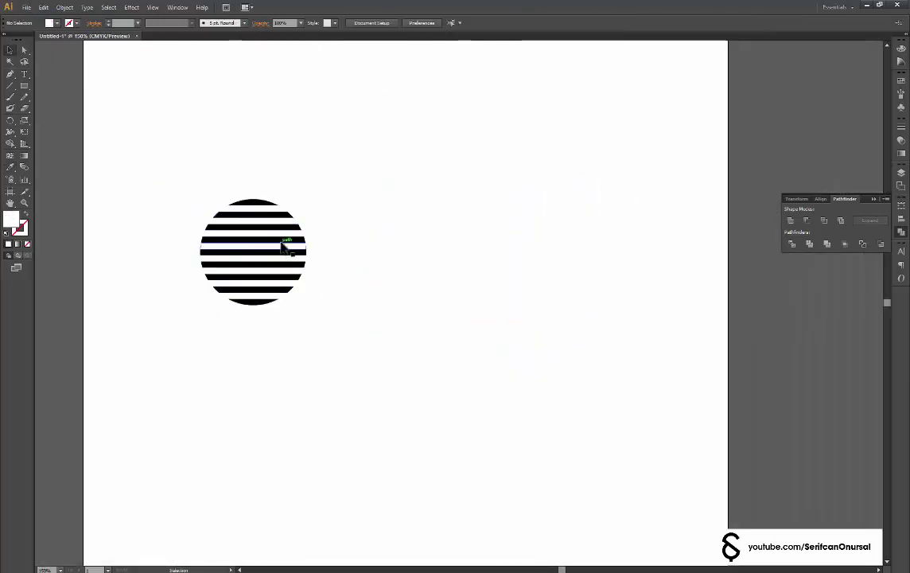
key("ctrl+minus")
mouse_move(357, 244)
left_mouse_down()
mouse_move(327, 203)
mouse_move(575, 203)
left_mouse_up()
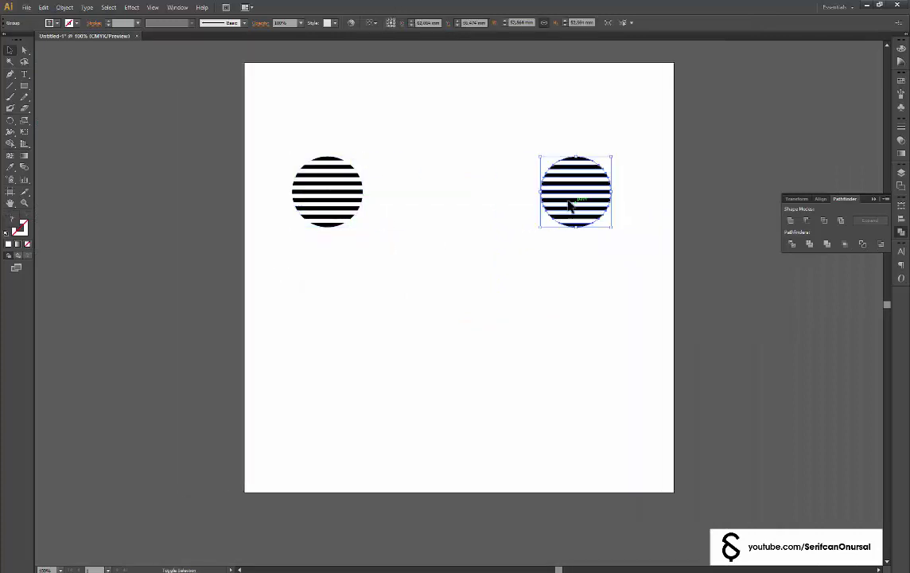
Step: Rotate both circles' stripes diagonally and copy the pair above the page
key("r")
key("Return")
key("Return")
key("v")
left_click(315, 193)
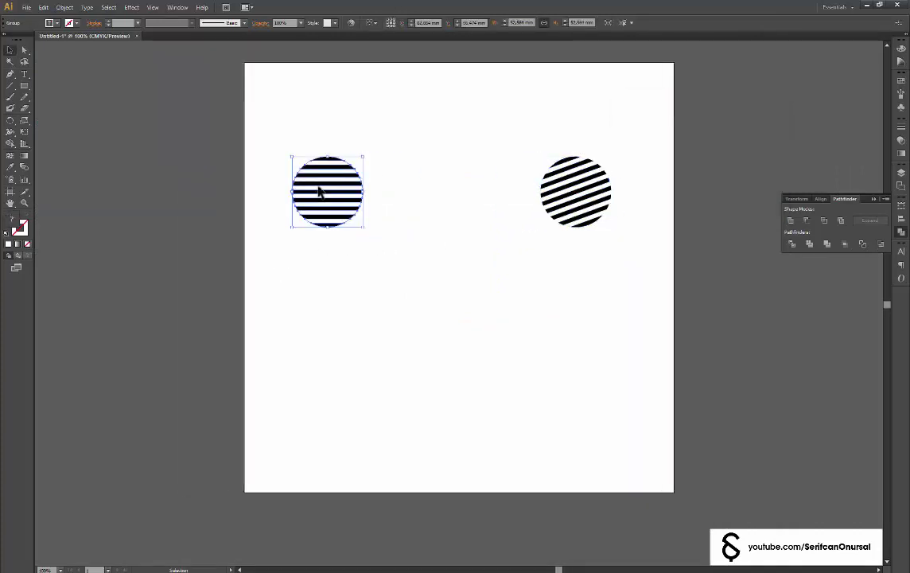
key("r")
key("Return")
key("Return")
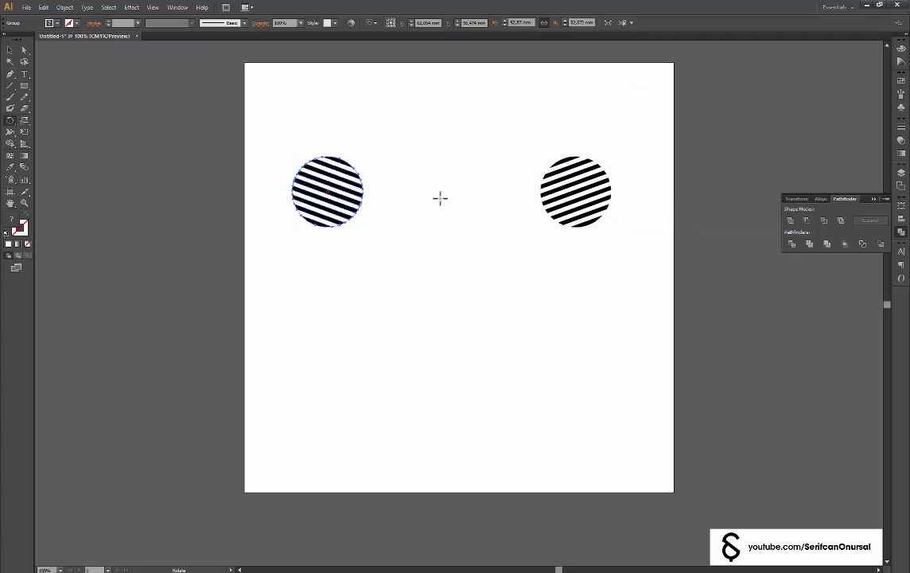
key("v")
mouse_move(327, 191)
left_mouse_down()
mouse_move(222, 191)
mouse_move(358, 211)
left_mouse_up()
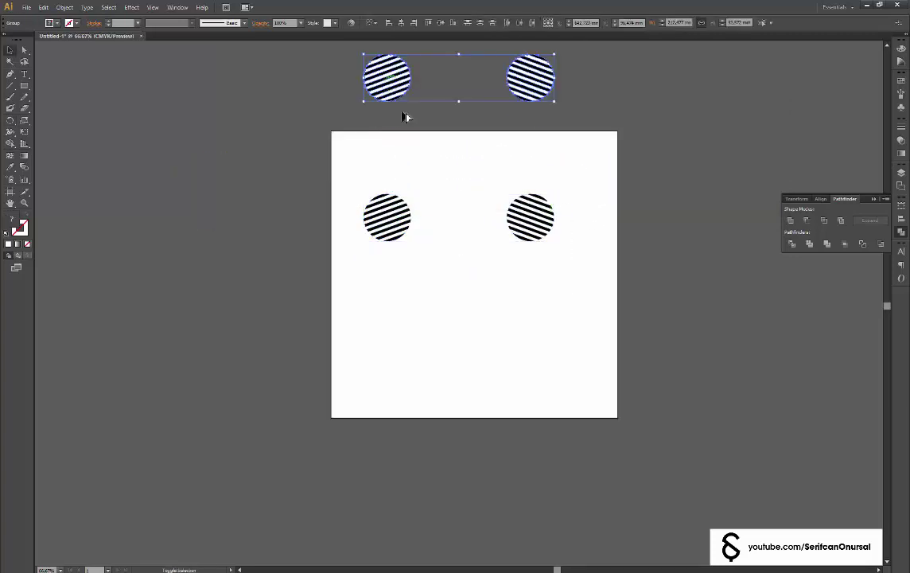
Step: Set the blend options and blend the two striped circles together
left_click(358, 213)
left_click(563, 218, "shift")
left_click(64, 7)
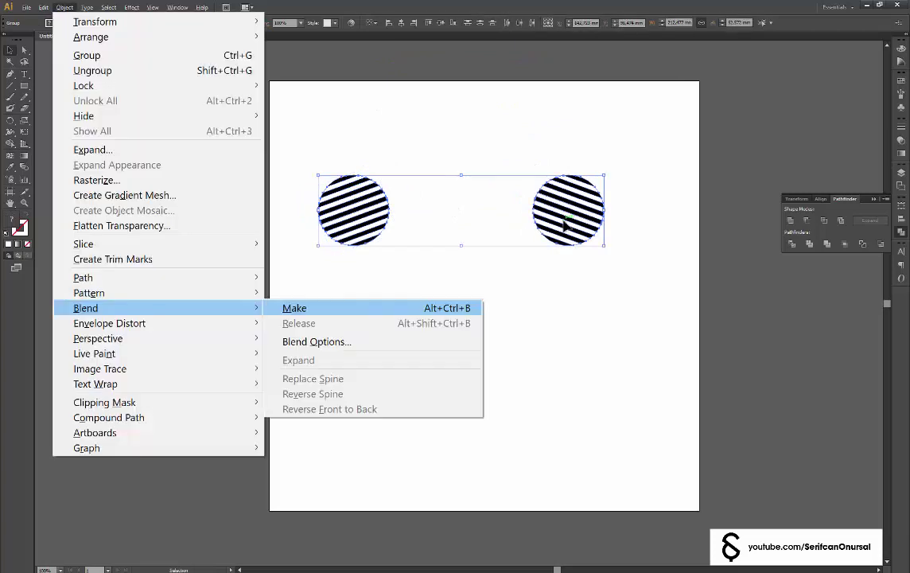
left_click(375, 339)
left_click(665, 270)
key("ctrl+alt+b")
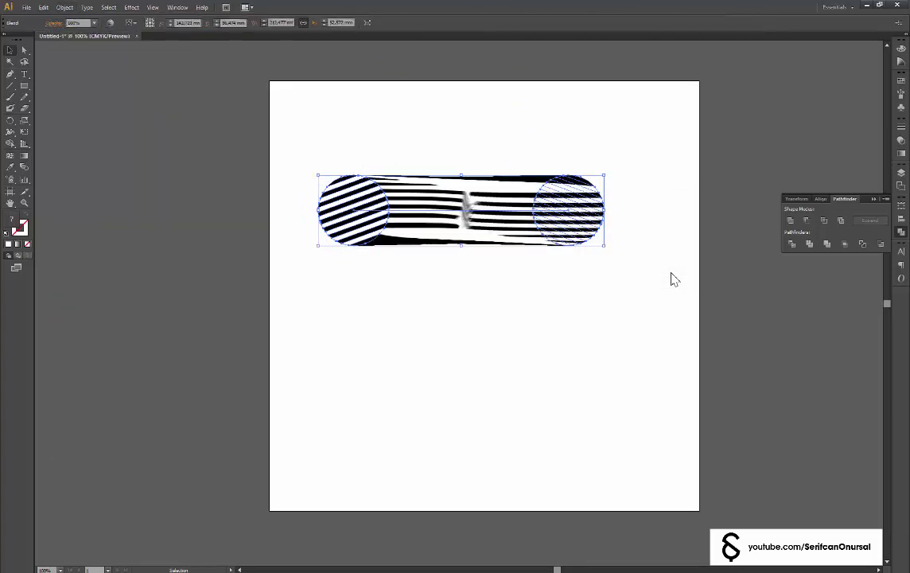
Step: Rotate the right and left end circles inside the blend to twist the stripes
double_click(588, 209)
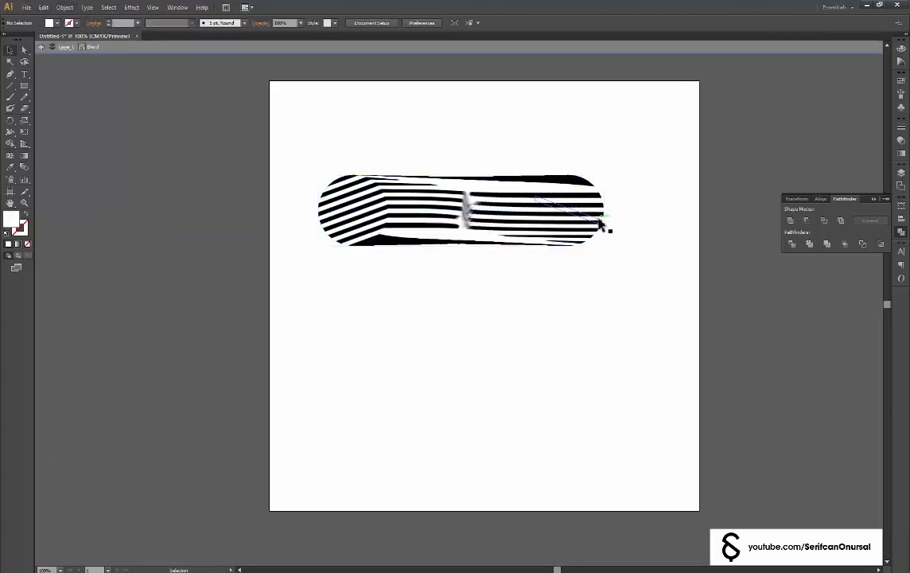
mouse_move(609, 248)
left_mouse_down()
mouse_move(595, 268)
mouse_move(632, 219)
mouse_move(600, 173)
mouse_move(516, 149)
mouse_move(544, 146)
left_mouse_up()
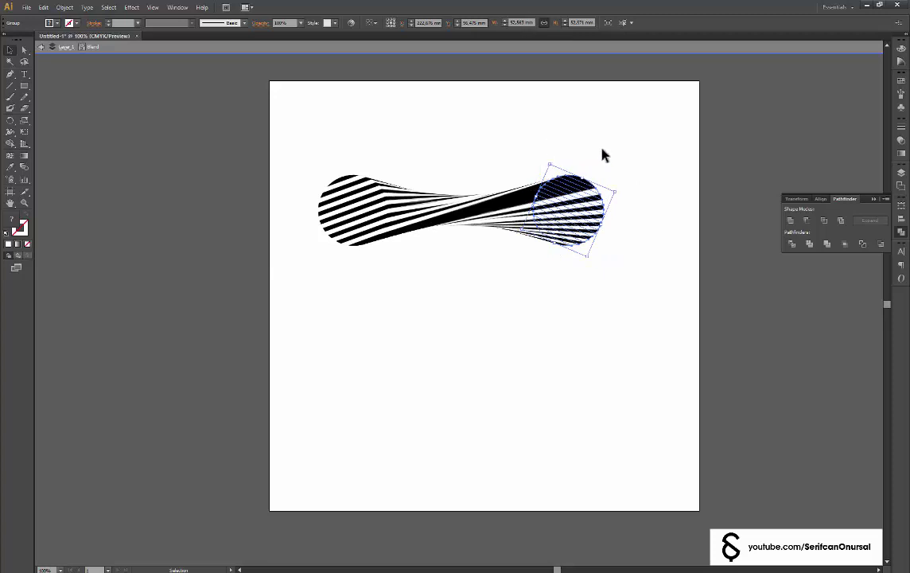
left_click(332, 206)
mouse_move(400, 238)
left_mouse_down()
mouse_move(408, 218)
mouse_move(400, 243)
left_mouse_up()
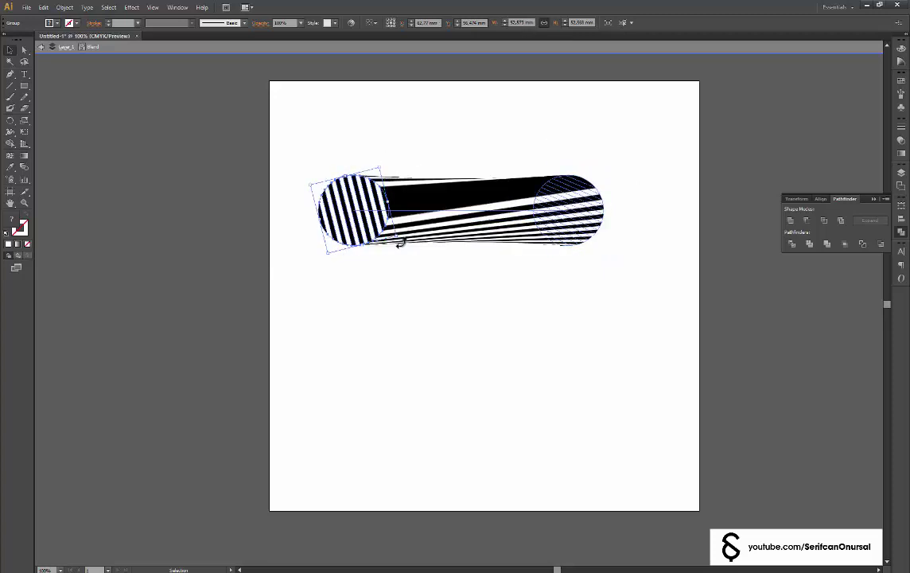
key("ctrl+plus")
left_click(293, 214)
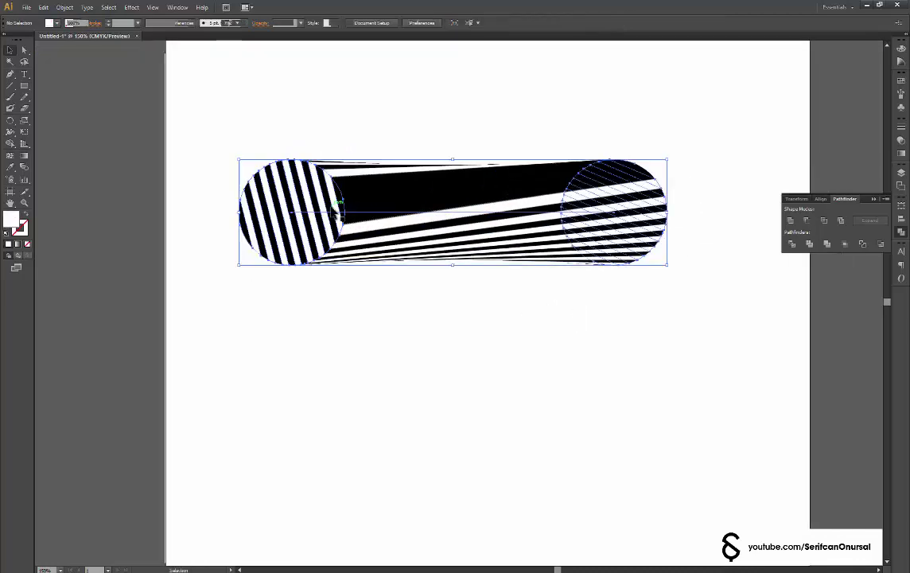
key("a")
key("ctrl+y")
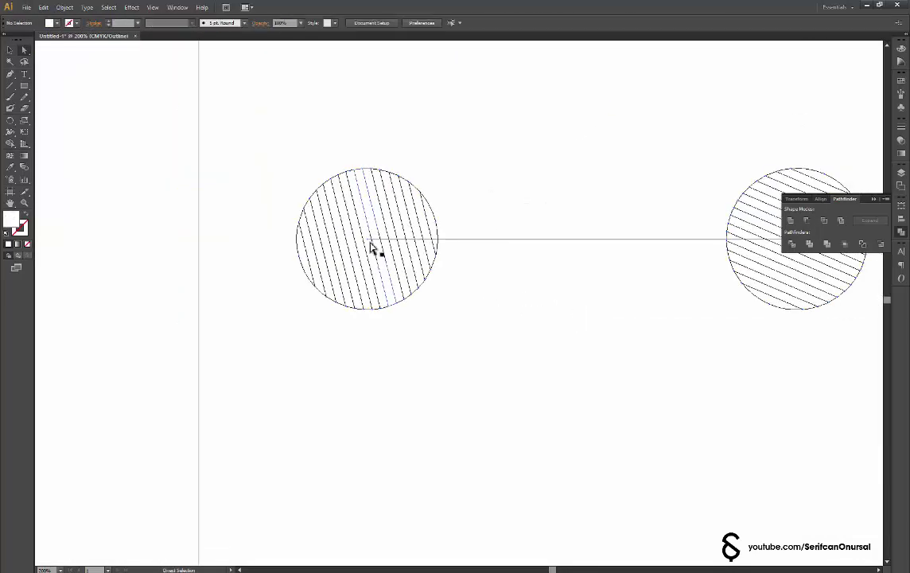
Step: Smooth the spine's anchors and drag both handles down to bend the blend into a U
left_click(87, 23)
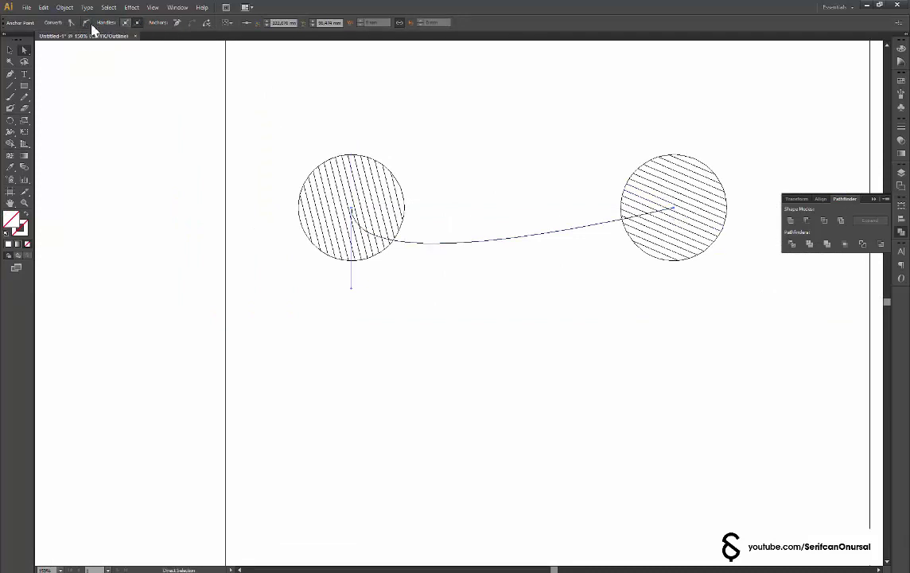
left_click_drag(677, 316, 673, 423)
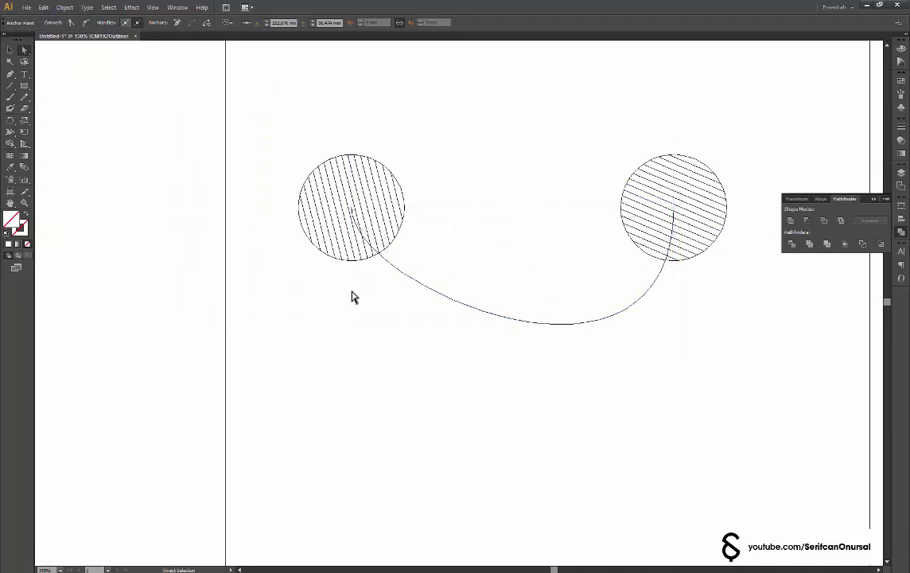
left_click(384, 263)
left_click_drag(352, 309, 357, 420)
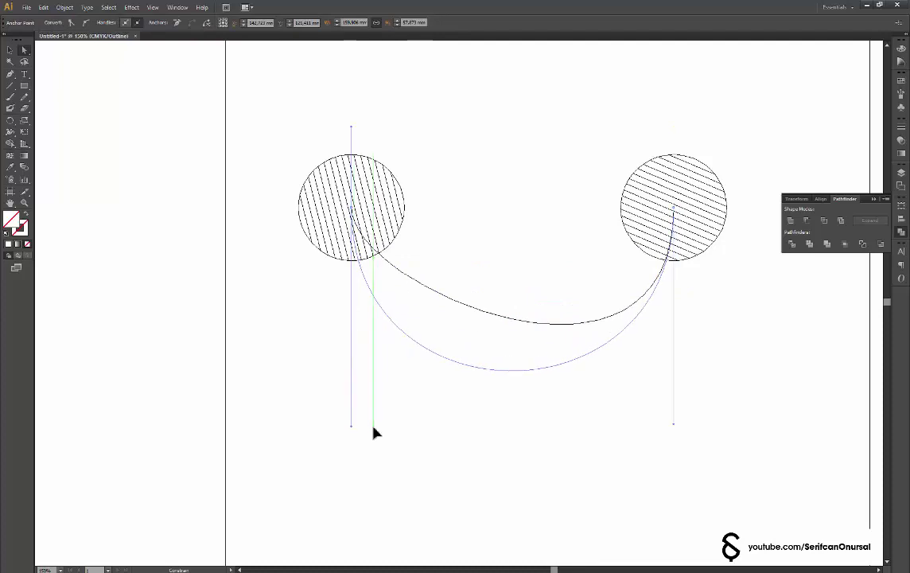
key("ctrl+y")
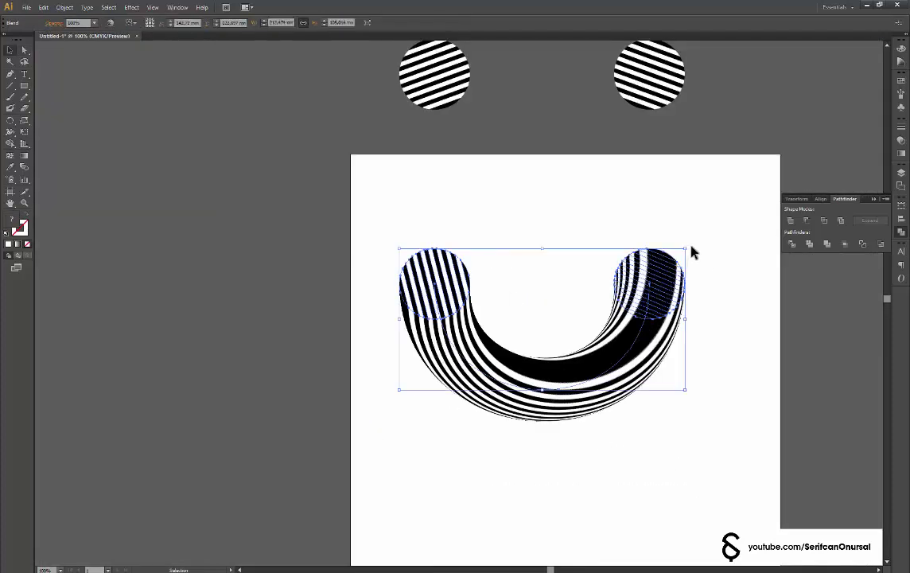
Step: Rotate the U blend into a C, then turn its top end circle until the stripes stand vertical
left_click_drag(691, 251, 711, 367)
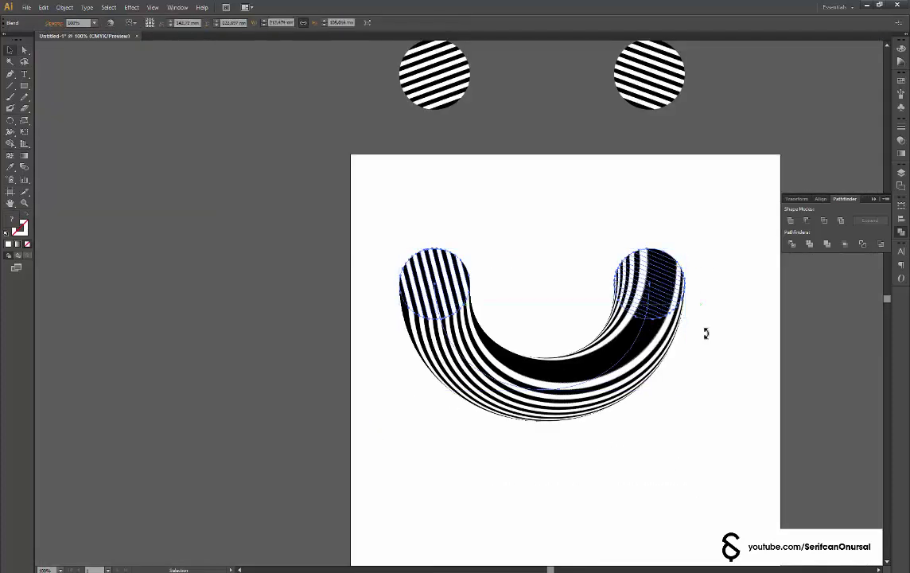
double_click(584, 203)
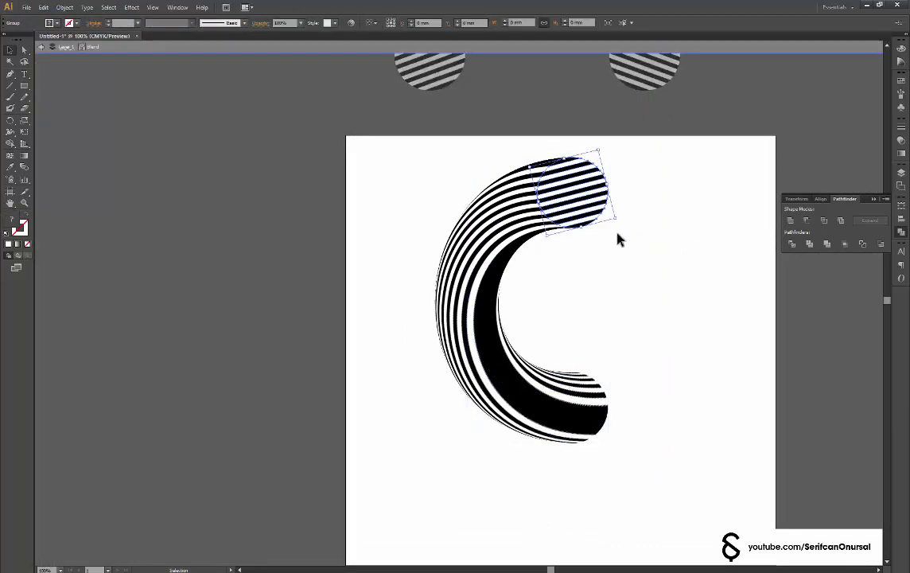
left_click_drag(620, 218, 604, 150)
key("ctrl+y")
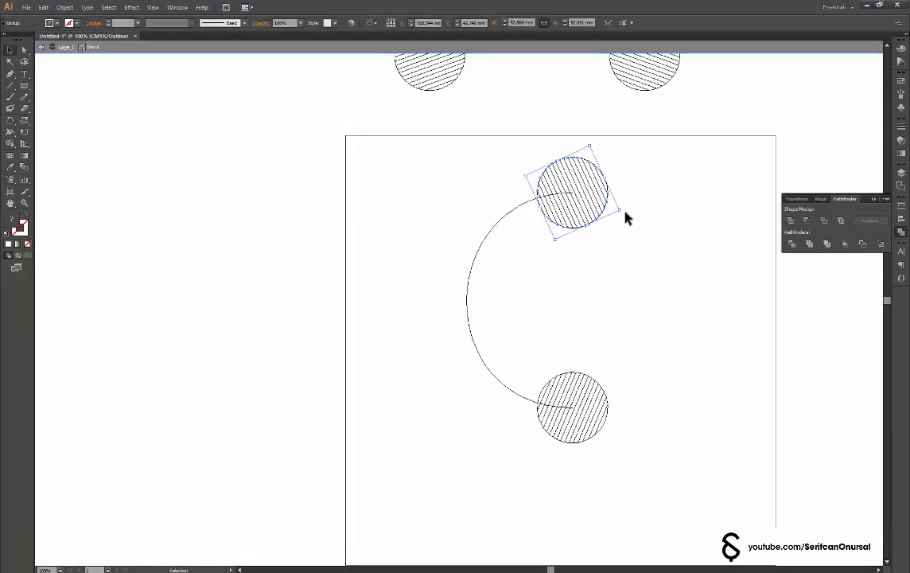
mouse_move(626, 212)
left_mouse_down()
mouse_move(617, 232)
mouse_move(644, 217)
left_mouse_up()
left_click(644, 217)
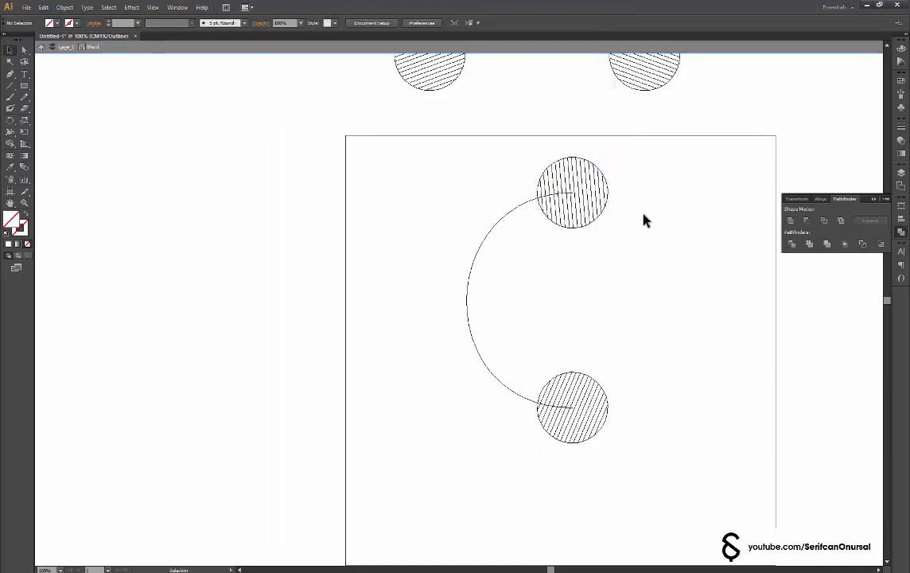
key("ctrl+y")
key("ctrl+plus")
left_click(590, 202)
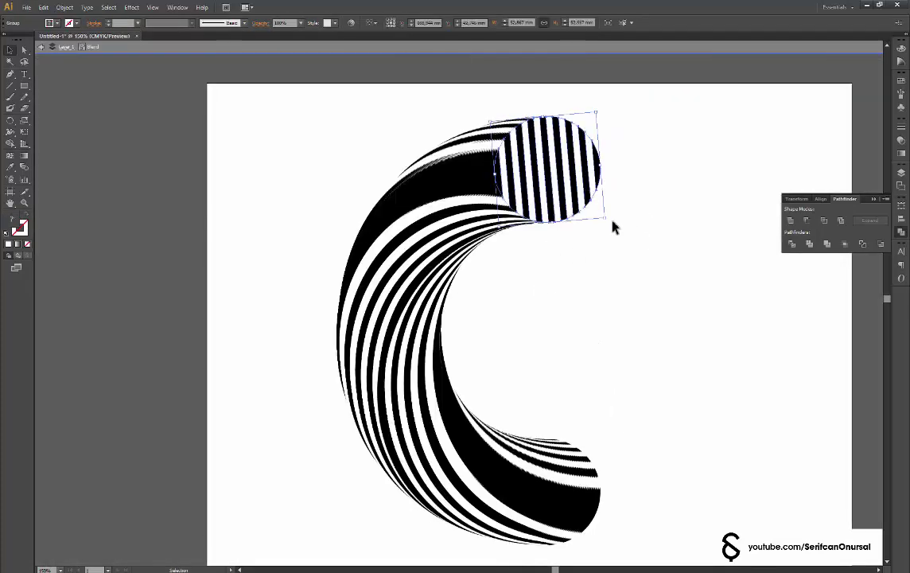
mouse_move(609, 220)
left_mouse_down()
mouse_move(608, 229)
mouse_move(627, 237)
left_mouse_up()
Step: Bring the whole striped C back into view and select it for anchor editing
left_click(645, 262)
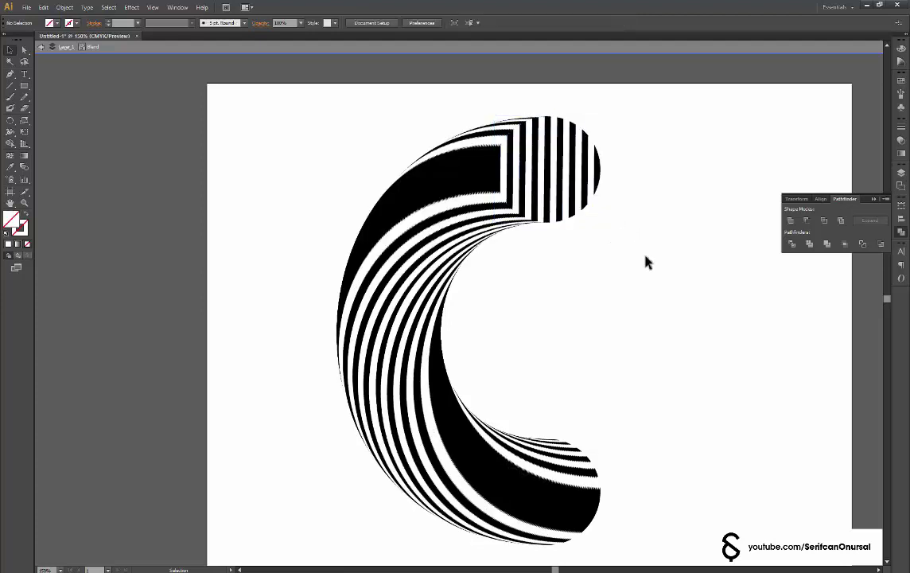
scroll(615, 307, "down", 1)
scroll(565, 370, "up", 1)
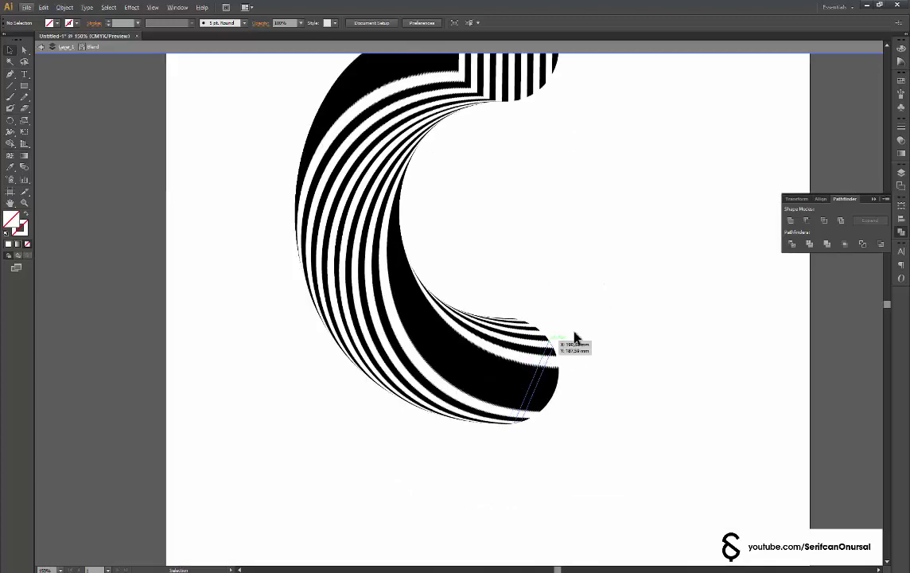
scroll(641, 291, "down", 1)
left_click_drag(539, 268, 394, 270)
left_click(338, 258)
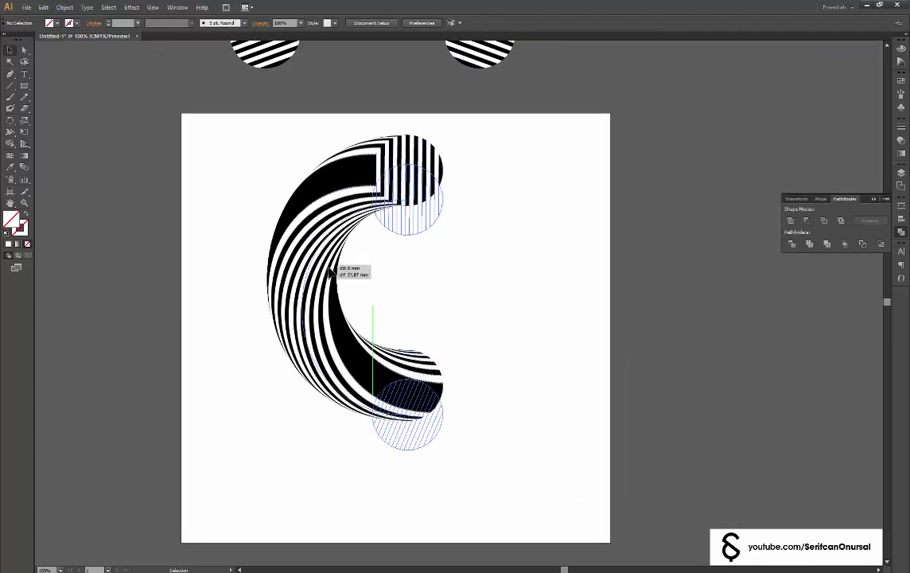
key("a")
Step: Pull the spine's top and bottom handles outward to widen the C's curve
key("ctrl+y")
left_click(407, 206)
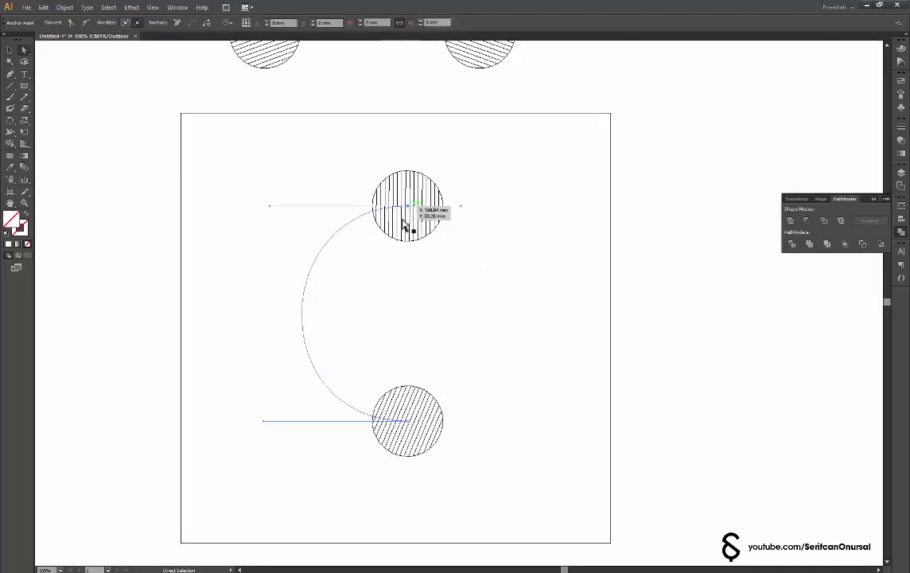
left_click_drag(182, 215, 183, 213)
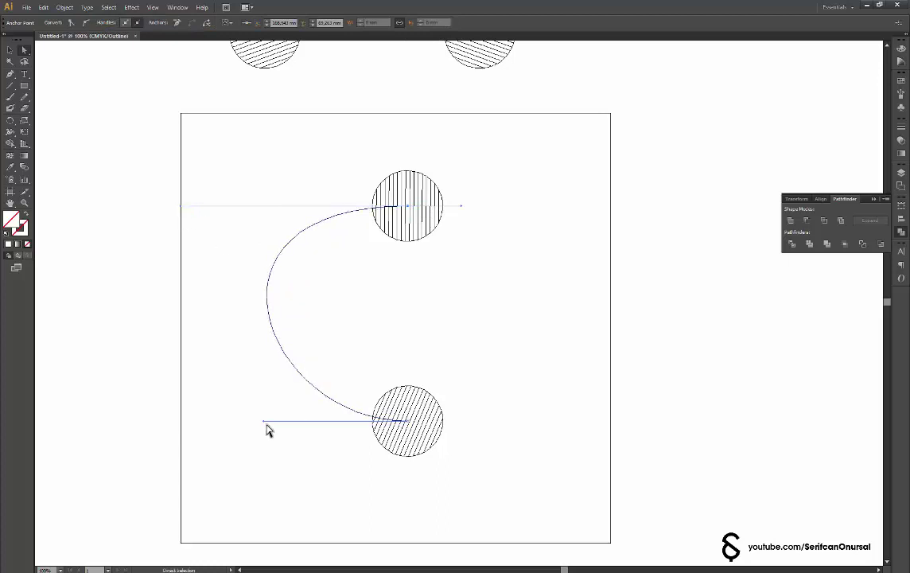
left_click_drag(185, 431, 183, 422)
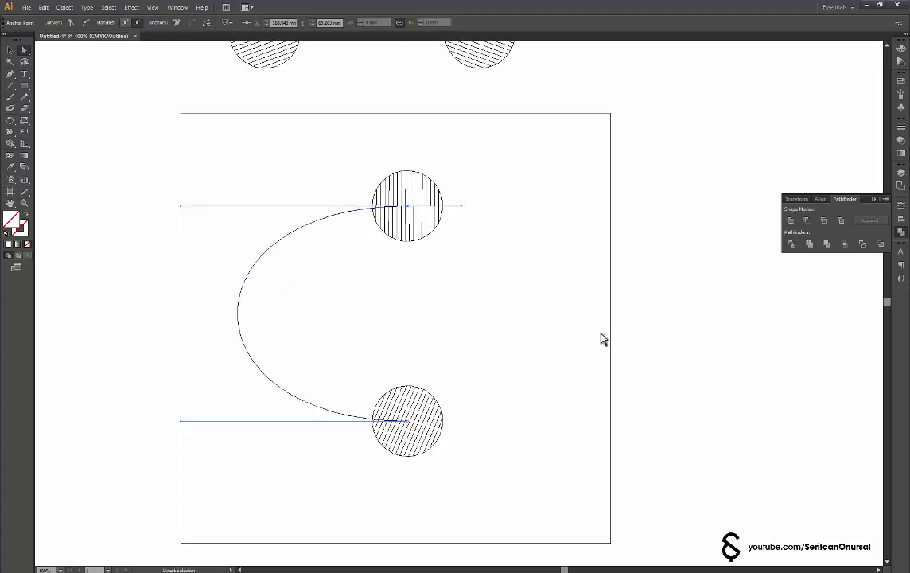
key("ctrl+y")
Step: Shrink the blend's top circle in isolation mode to narrow the C's top end
key("ctrl+shift+a")
scroll(587, 331, "down", 1)
left_click(406, 415)
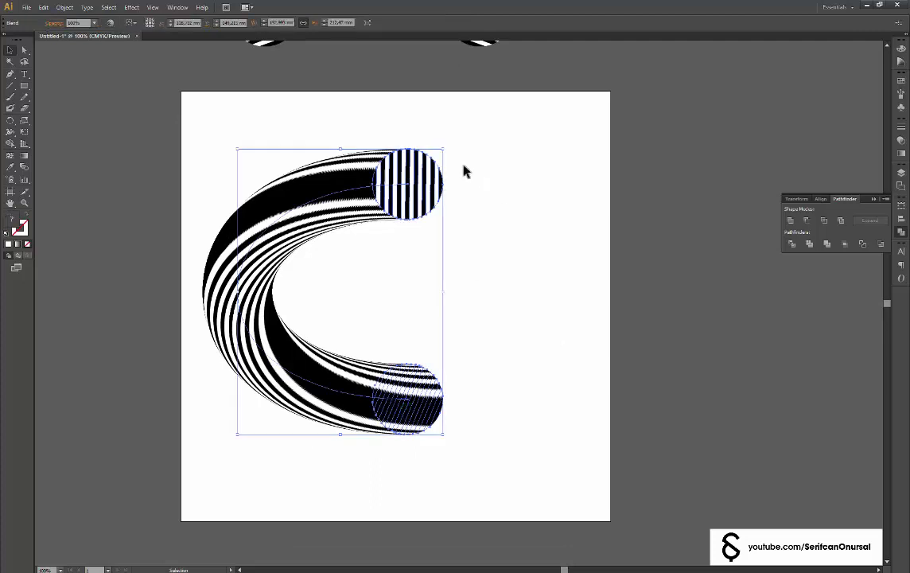
double_click(422, 182)
left_click_drag(443, 216, 427, 203)
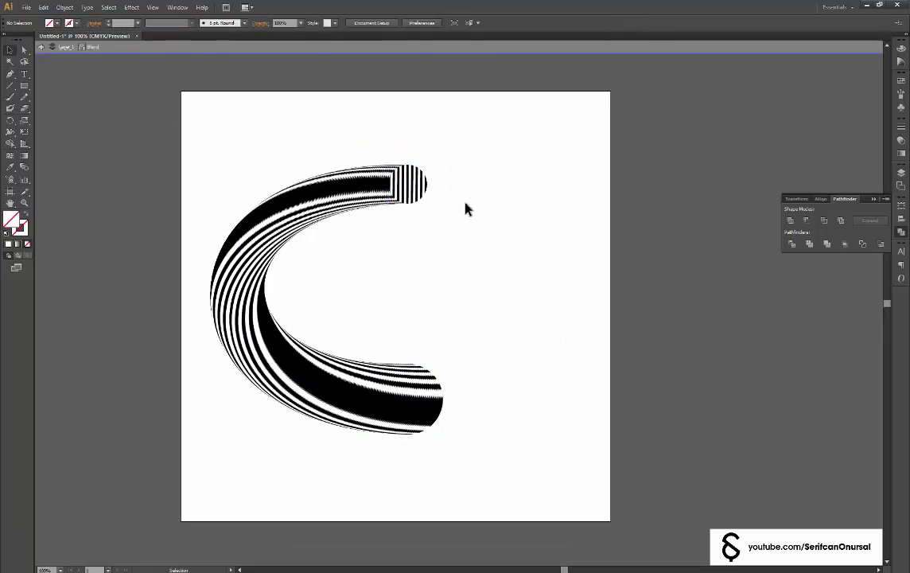
double_click(465, 205)
Step: Move the striped C higher on the artboard
left_click(415, 189)
left_click_drag(421, 181, 421, 134)
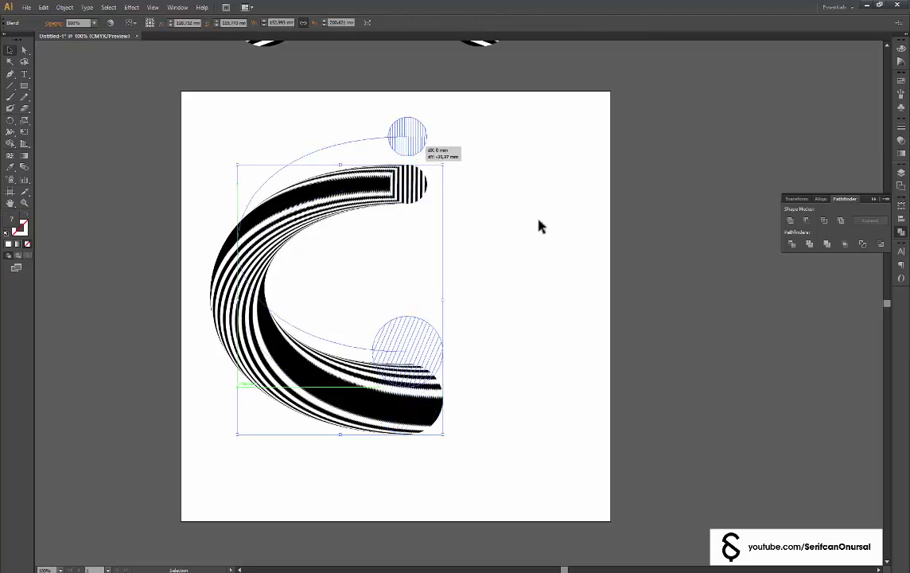
left_click(543, 241)
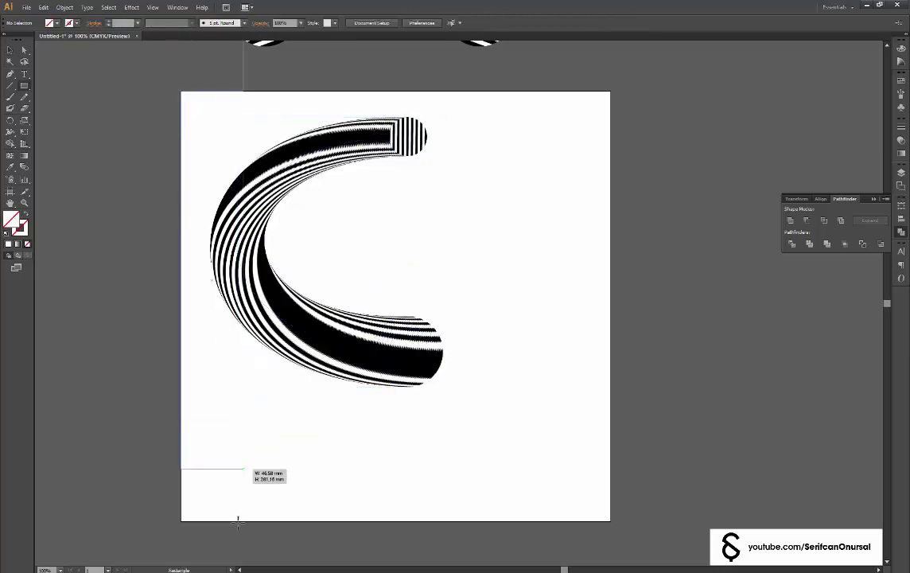
Step: Draw a thin black bar at the artboard's left edge and add an unfilled copy beside it
left_click_drag(237, 518, 195, 521)
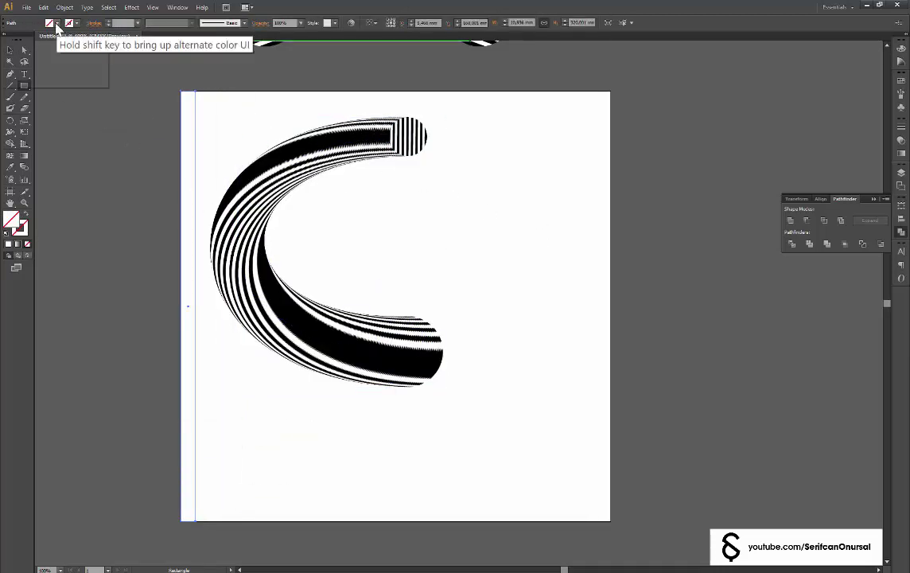
left_click(49, 22)
left_click(32, 53)
left_click_drag(189, 185, 198, 179)
left_click(242, 143)
Step: Copy the bar pair right and repeat with Ctrl+D to stripe the whole artboard
key("v")
key("ctrl+y")
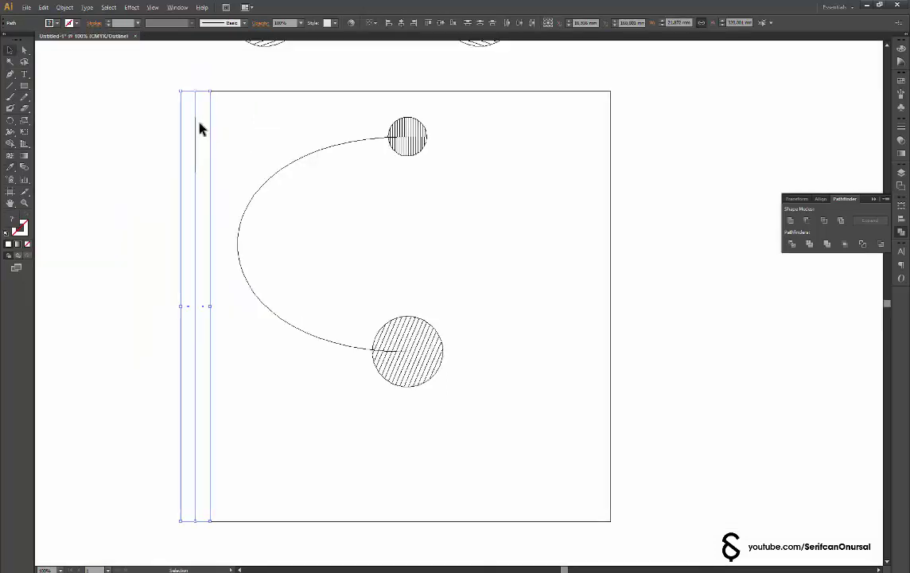
key("ctrl+plus")
left_click_drag(169, 147, 225, 148)
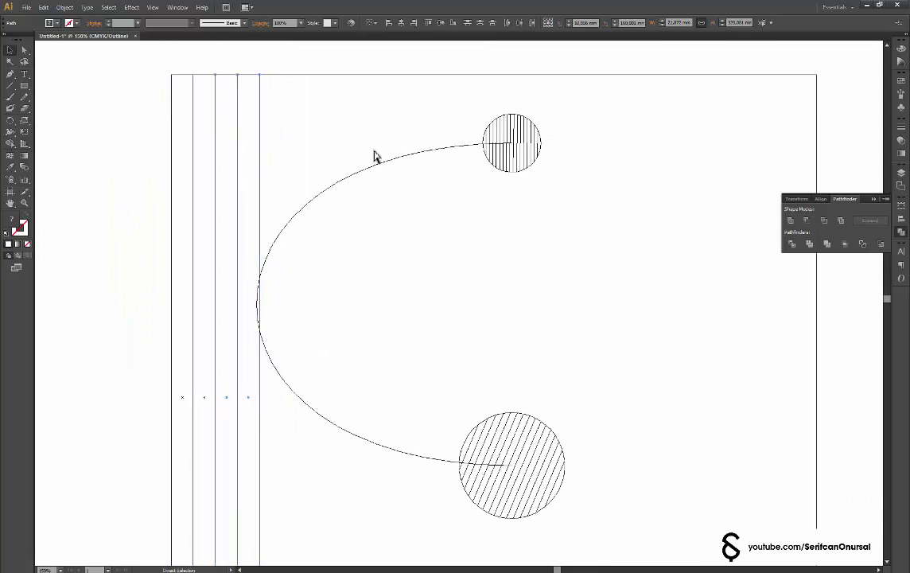
key("ctrl+d")
key("ctrl+d")
key("ctrl+d")
key("ctrl+d")
key("ctrl+d")
key("ctrl+d")
scroll(550, 122, "down", 1)
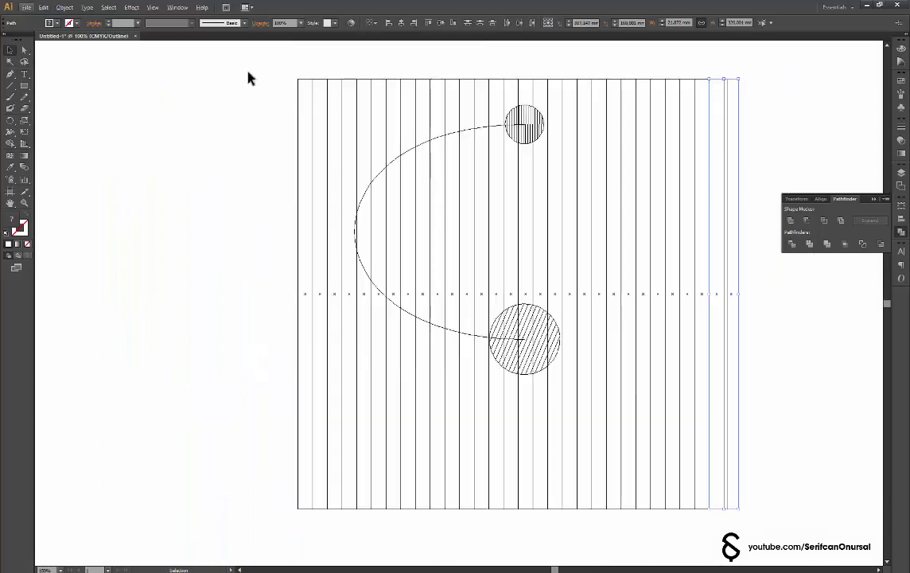
Step: Send all the stripe bars to the back behind the striped C
left_click_drag(248, 77, 848, 91)
scroll(740, 299, "up", 1)
left_click(752, 301)
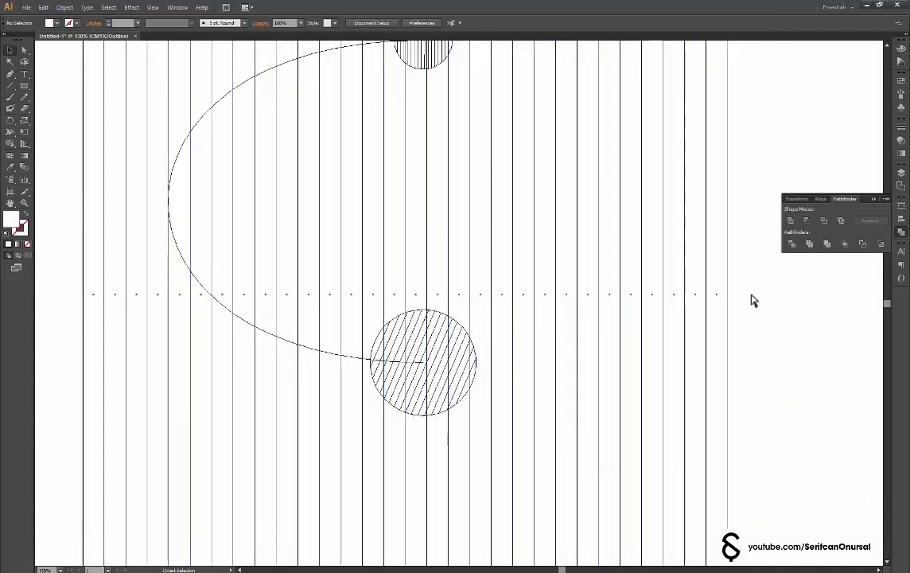
key("ctrl+y")
scroll(749, 314, "down", 2)
right_click(550, 222)
mouse_move(590, 397)
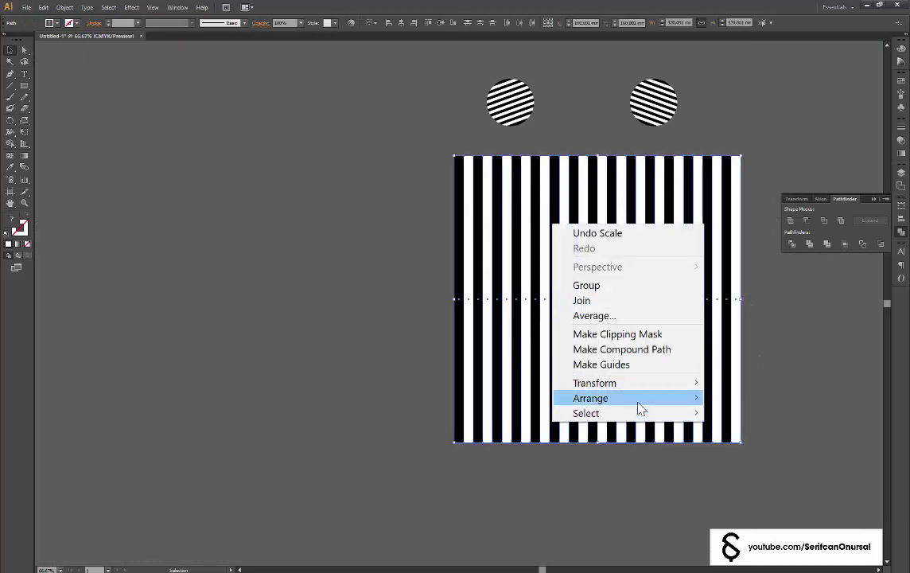
left_click(787, 440)
Step: Stretch the striped background left to cover the artboard's left edge
left_click_drag(808, 350, 698, 350)
scroll(459, 279, "up", 1)
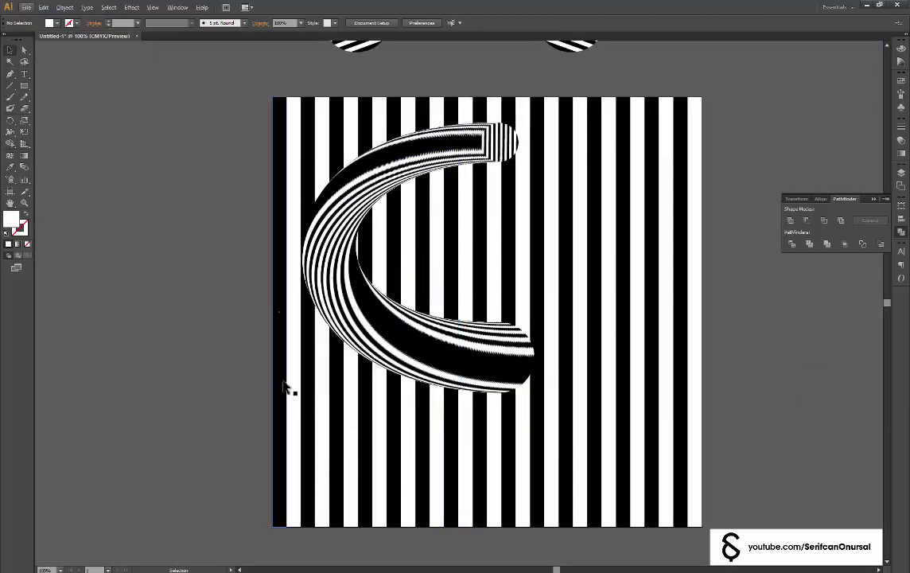
left_click(280, 385)
left_click(334, 306)
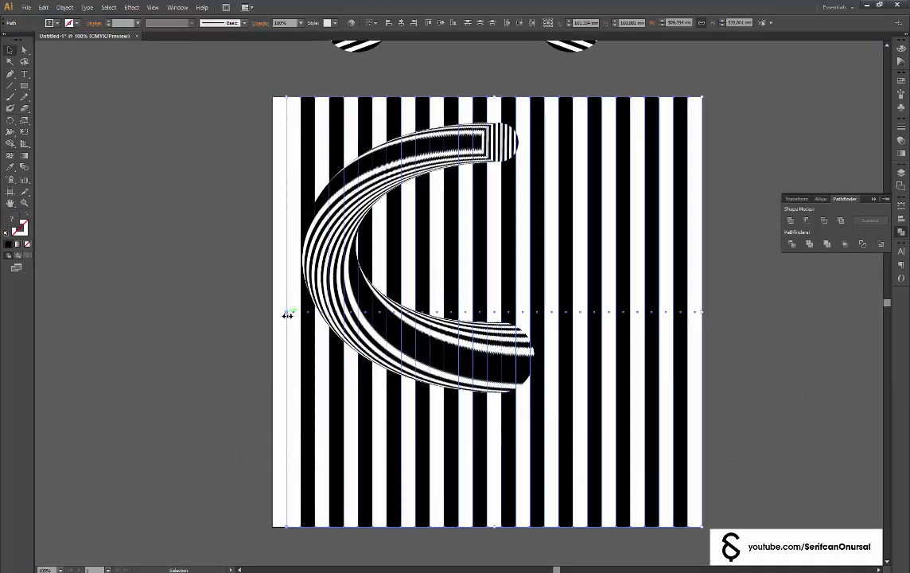
left_click_drag(287, 315, 274, 315)
left_click(219, 321)
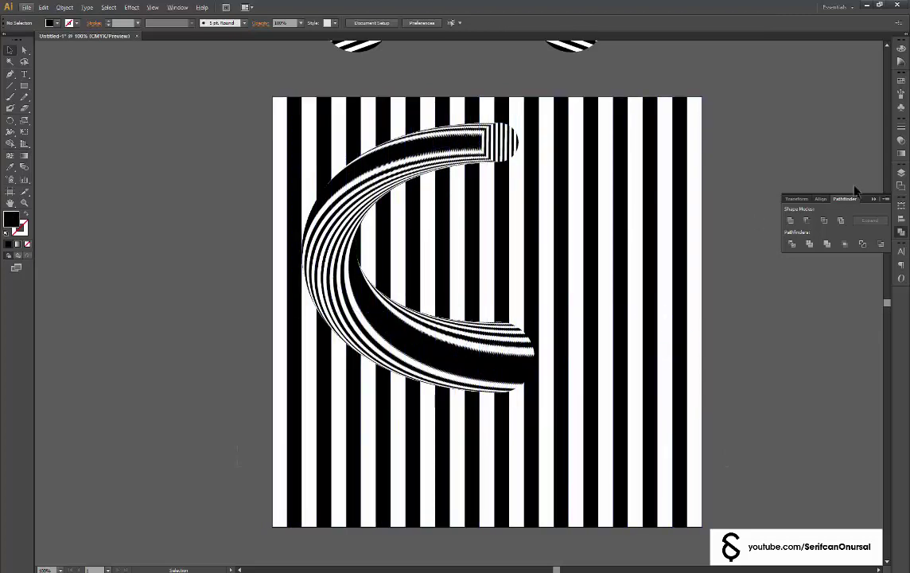
scroll(517, 162, "up", 2)
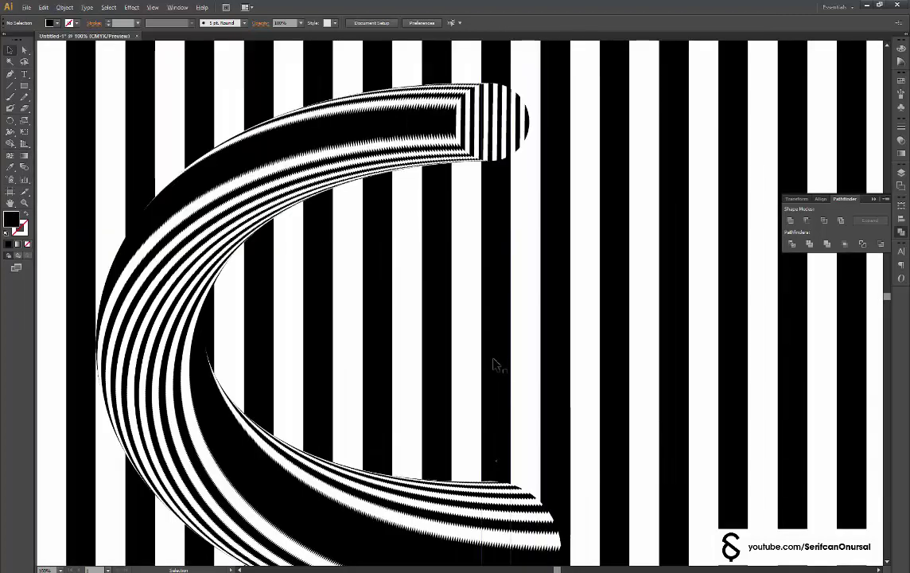
scroll(493, 364, "down", 2)
Step: Set the striped C blend's spacing to Specified Steps in Blend Options
left_click(430, 400)
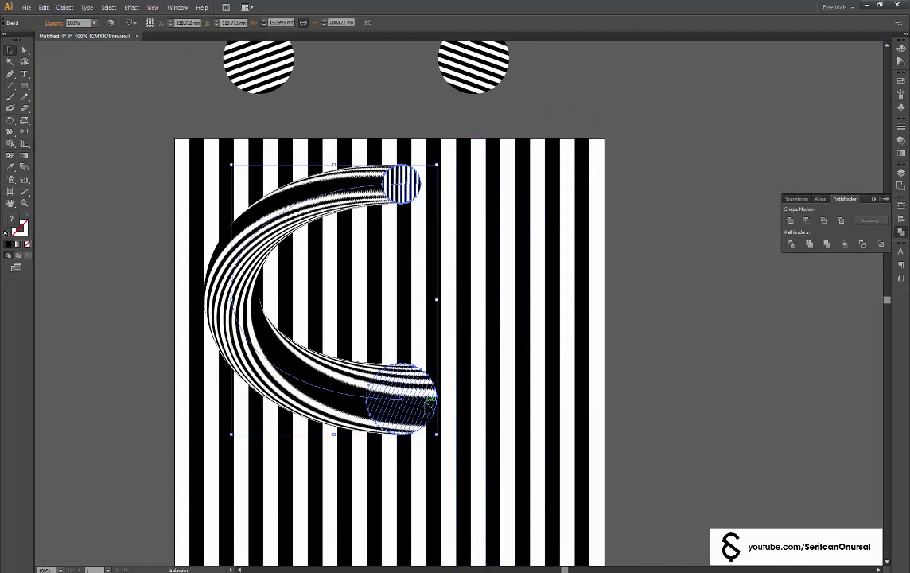
left_click(64, 7)
left_click(323, 341)
left_click(672, 225)
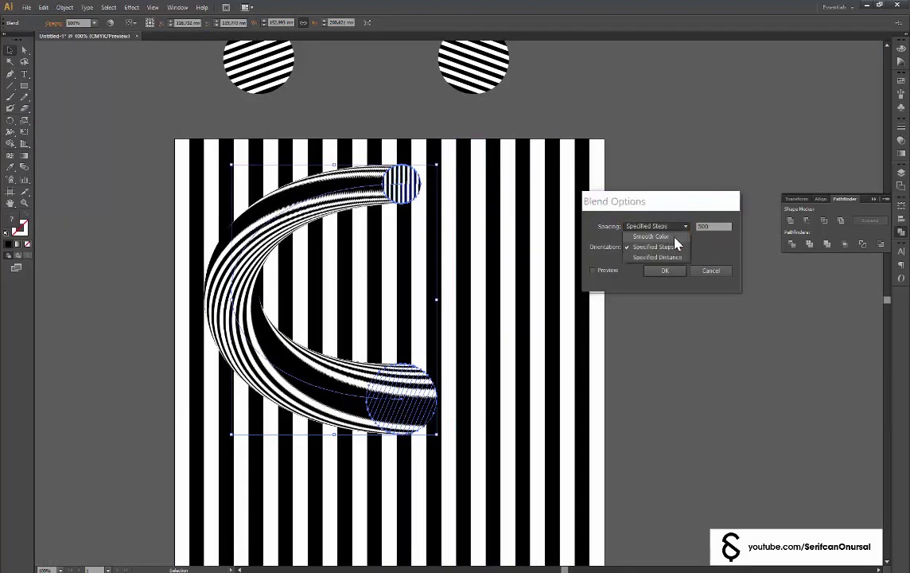
left_click(676, 247)
left_click(665, 271)
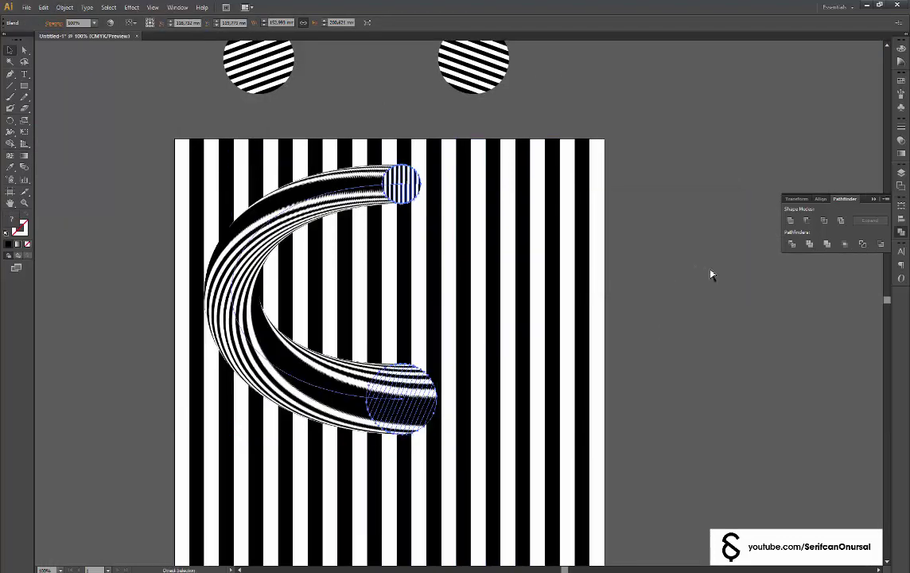
Step: With preview on, set the C blend's orientation to Align to Page and apply it
key("alt+o")
key("b")
key("o")
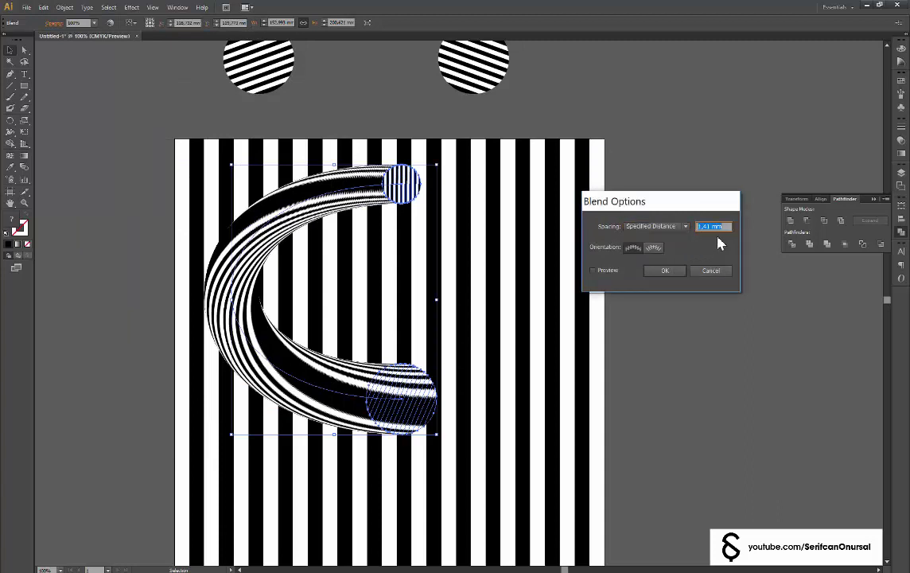
left_click(611, 272)
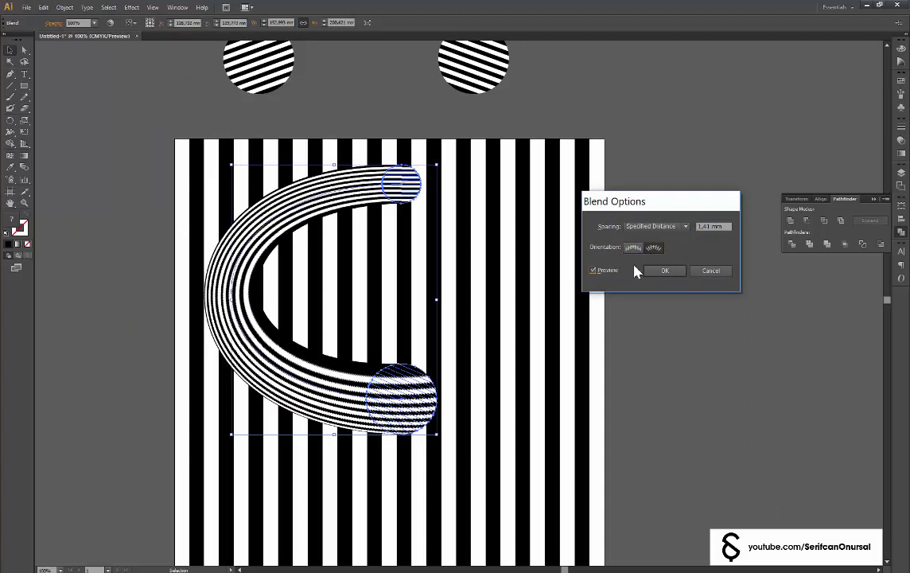
left_click(634, 248)
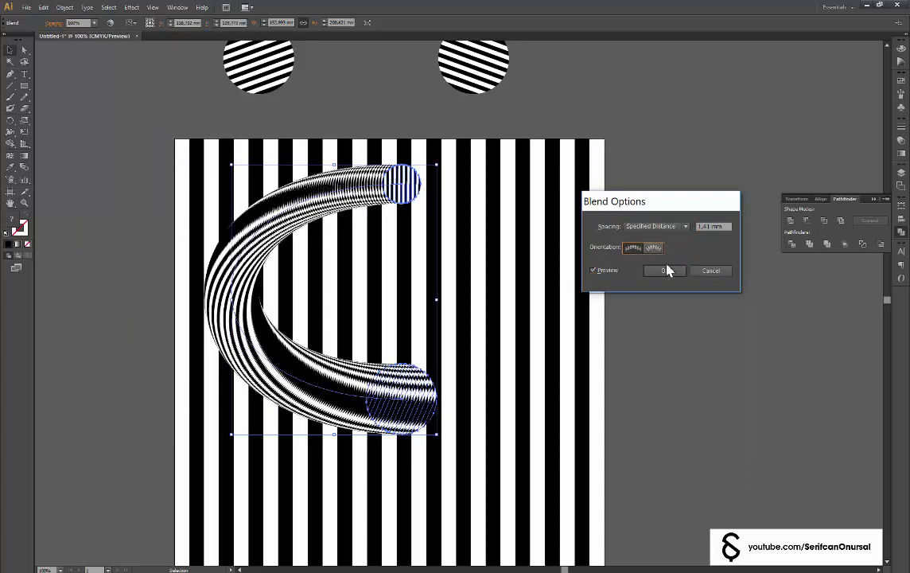
left_click(666, 271)
left_click(666, 306)
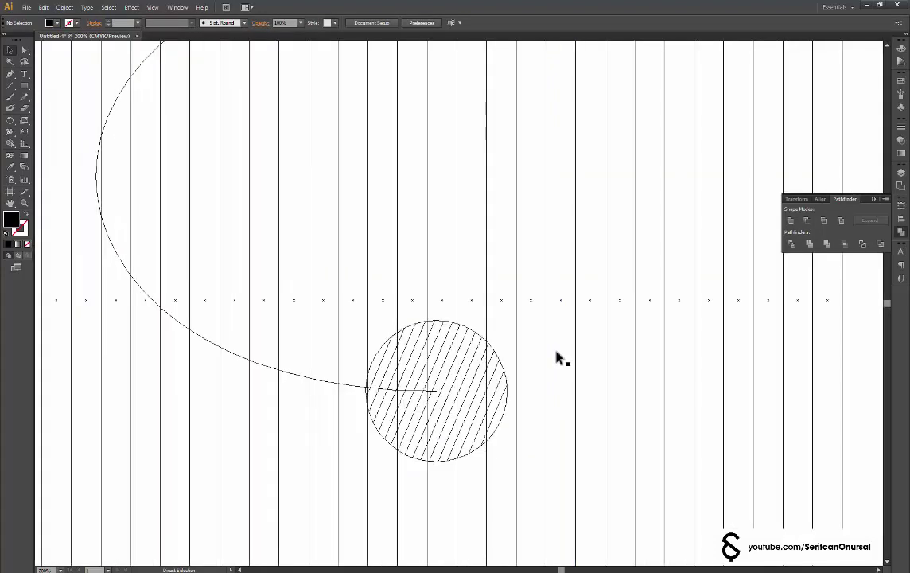
key("ctrl+plus")
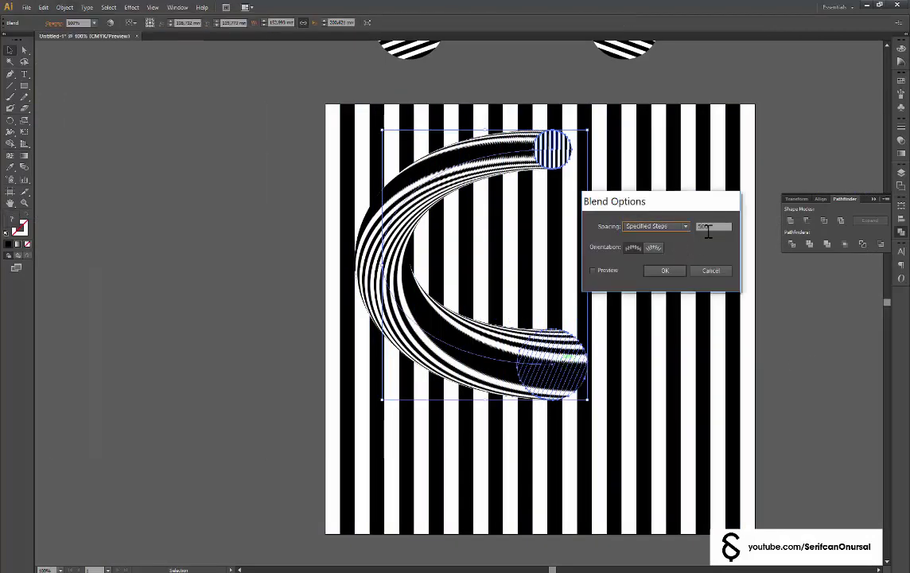
left_click(633, 248)
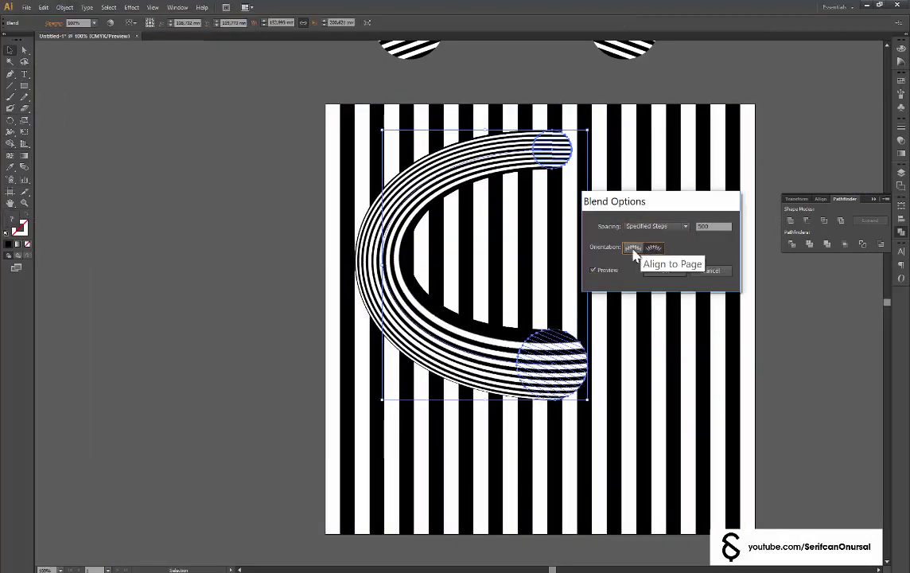
left_click(652, 270)
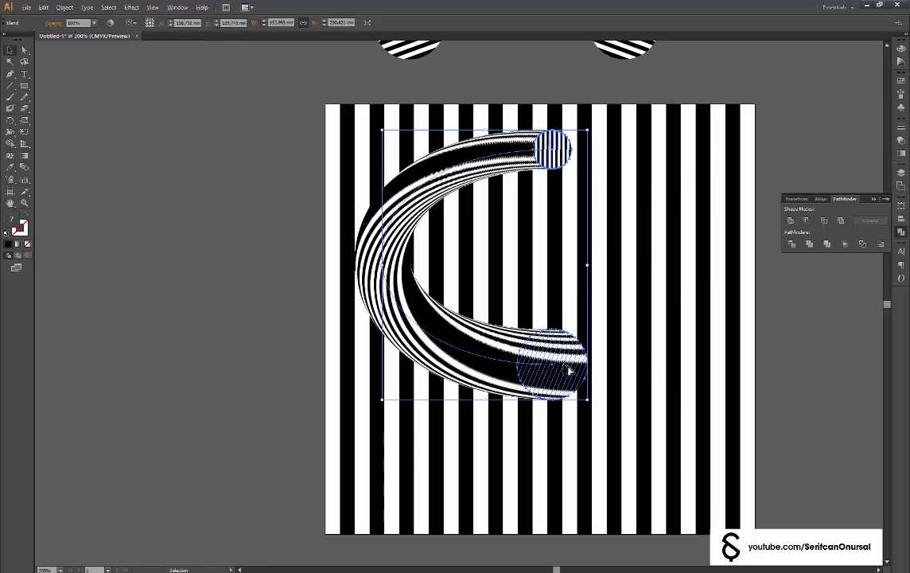
scroll(569, 371, "down", 2)
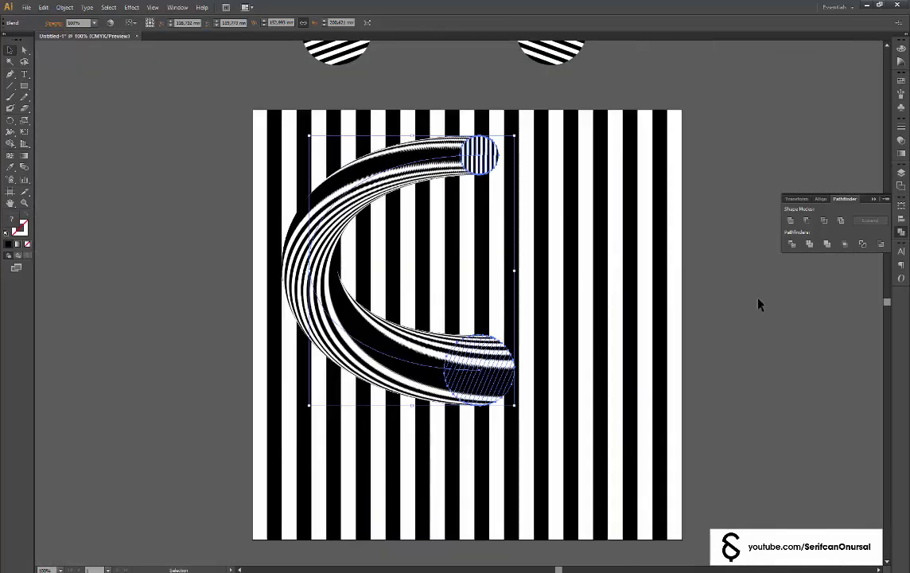
Step: Copy a striped circle onto the artboard, dismissing the accidental mirror options
mouse_move(467, 74)
left_mouse_down()
mouse_move(486, 334)
mouse_move(541, 313)
left_mouse_up()
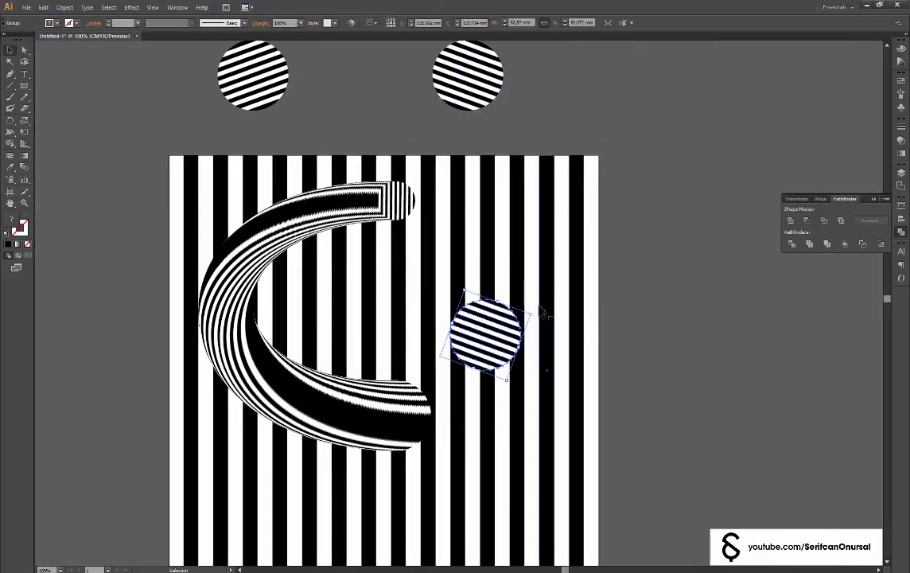
left_click(547, 286)
key("o")
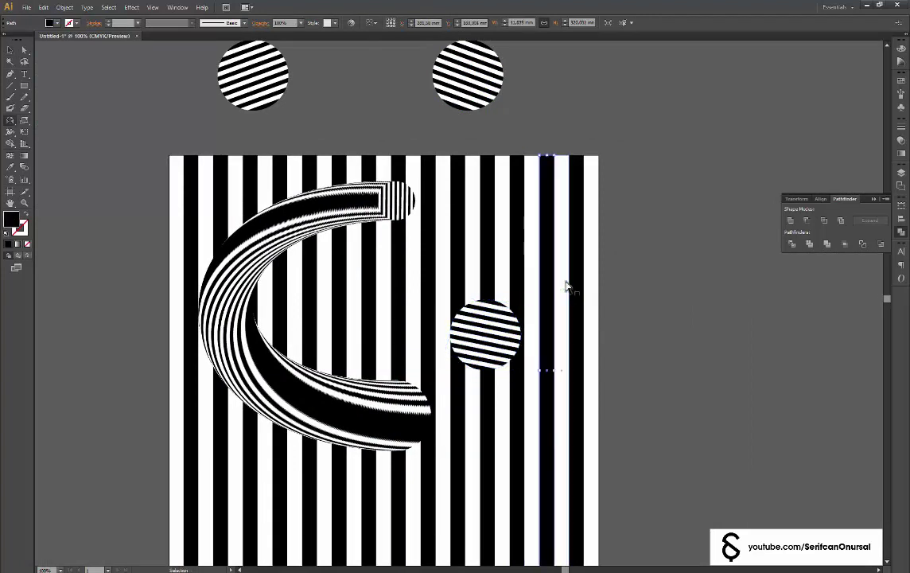
key("Return")
left_click(693, 323)
Step: Rotate the copied striped circle 20° with the Rotate dialog
left_click(485, 334)
key("r")
key("Return")
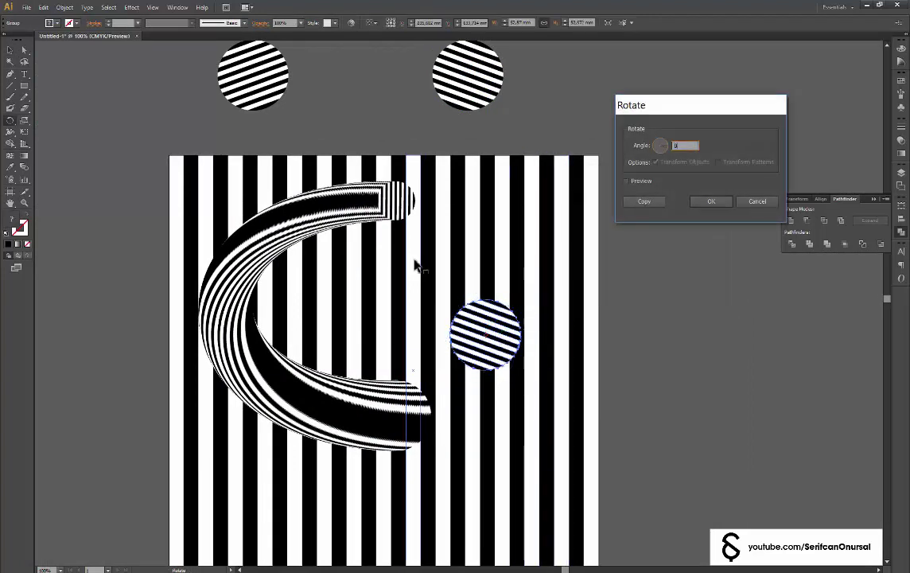
key("Return")
key("r")
key("Return")
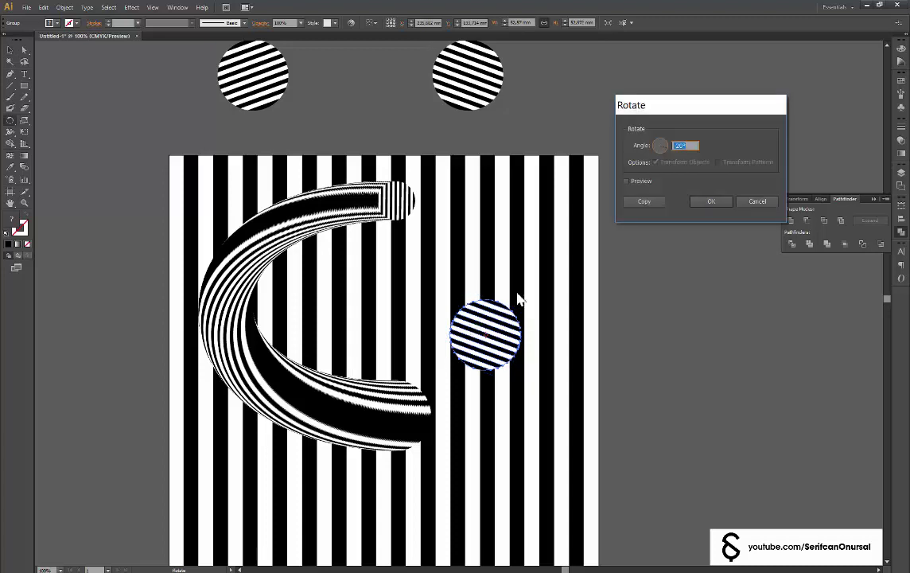
left_click(697, 205)
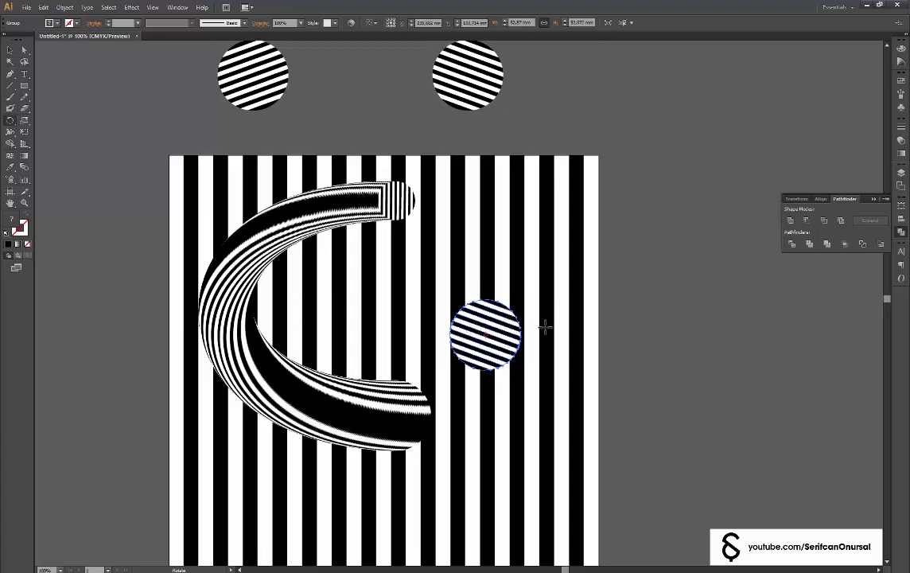
key("Return")
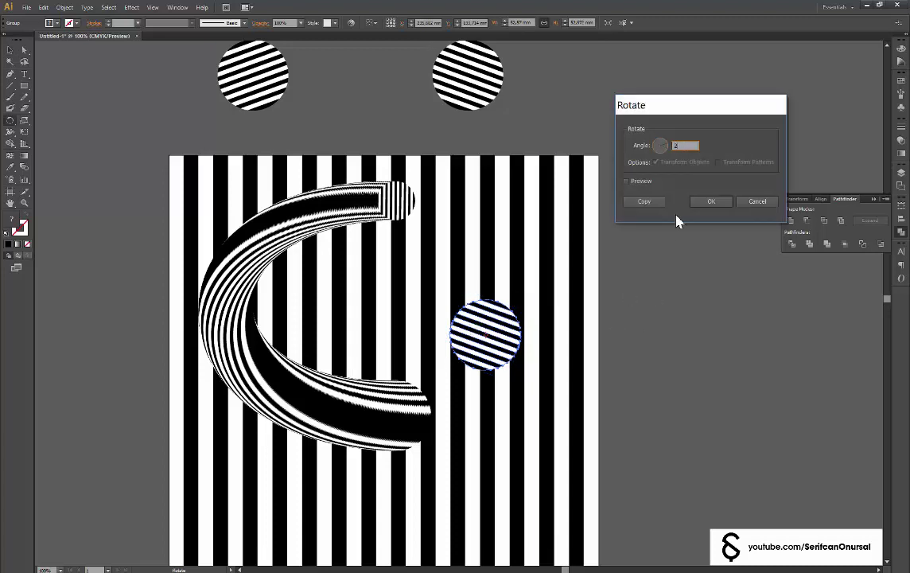
key("Return")
Step: Rotate the copied circle by hand in Outline view until its stripes are level
scroll(536, 318, "up", 2)
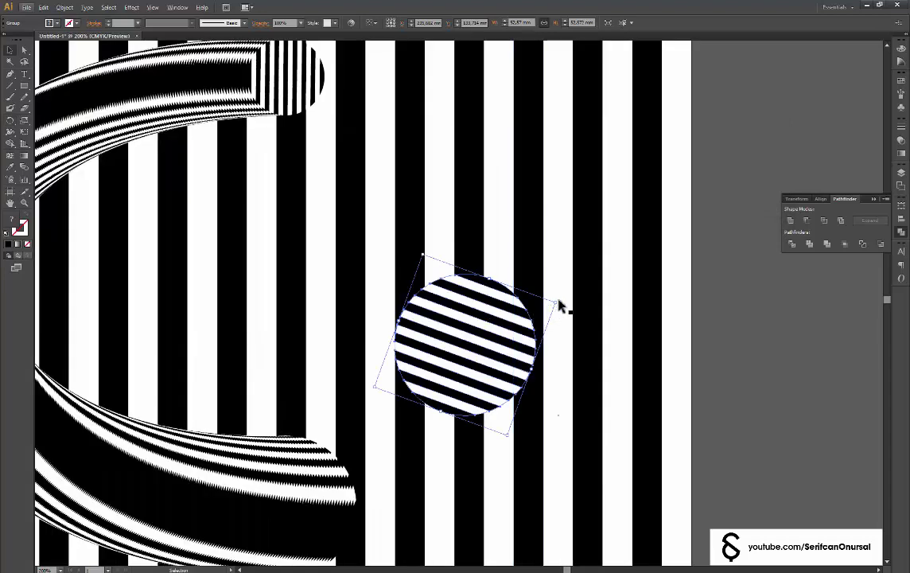
mouse_move(561, 310)
left_mouse_down()
mouse_move(565, 251)
mouse_move(436, 349)
left_mouse_up()
scroll(437, 350, "up", 2)
key("ctrl+y")
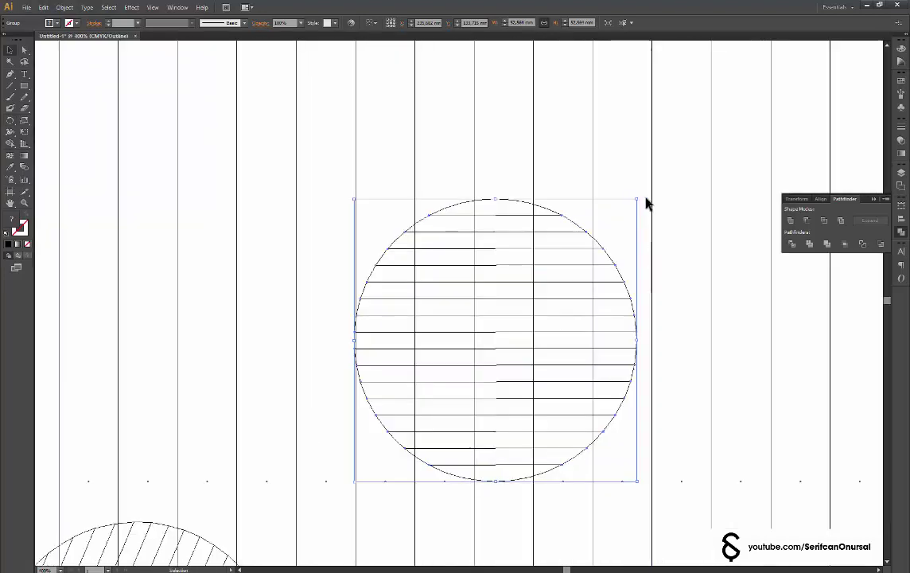
left_click_drag(644, 198, 643, 197)
left_click(706, 224)
key("ctrl+1")
key("ctrl+y")
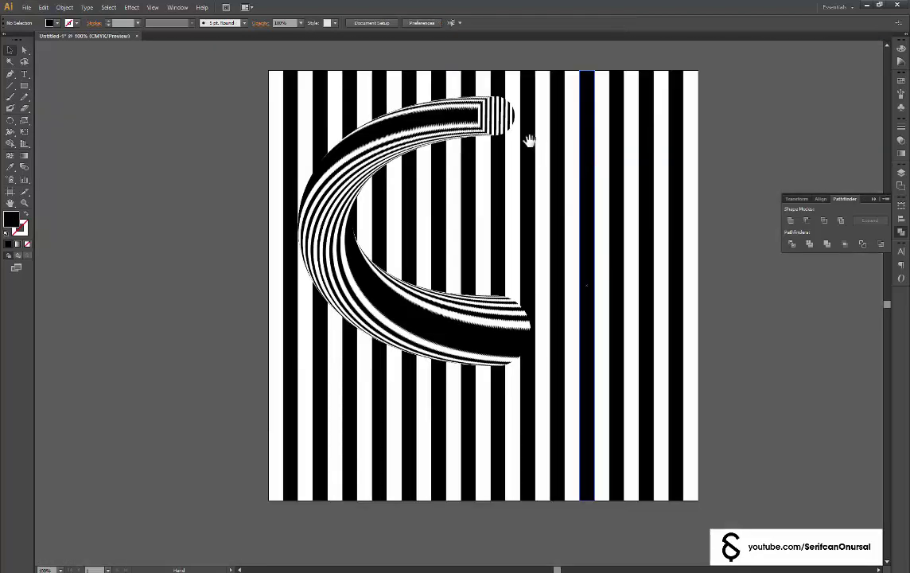
Step: Rotate the left striped source circle so its stripes run horizontally
left_click_drag(529, 140, 492, 446)
left_click(317, 294)
double_click(10, 120)
key("Return")
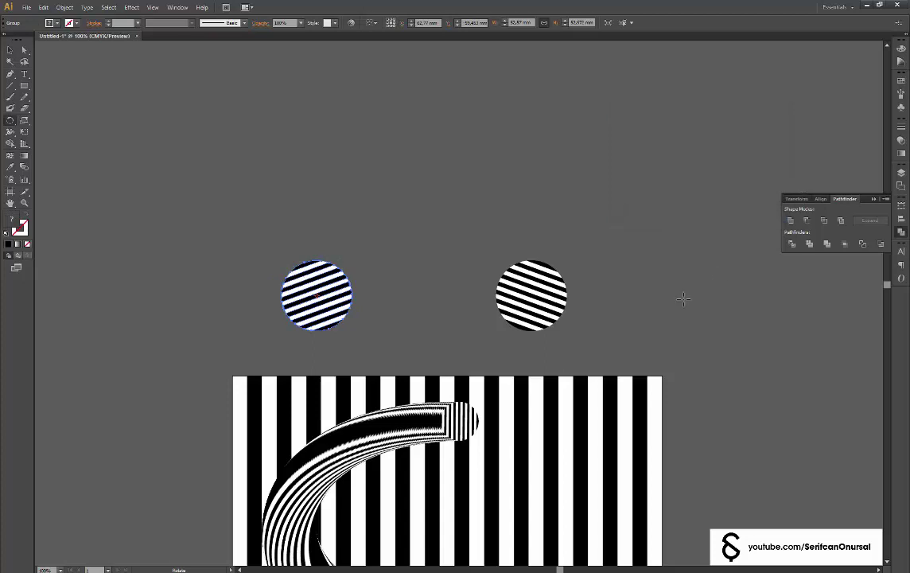
key("Return")
key("Return")
key("Return")
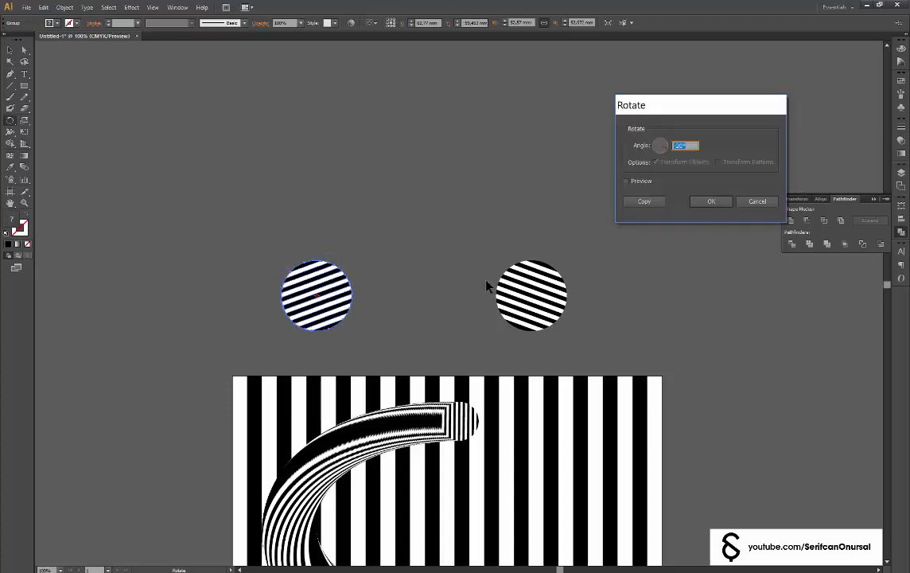
type("20")
key("Return")
key("Return")
key("Return")
key("ctrl+shift+a")
Step: Place a copy of the horizontally striped circle on the artboard right of the C
left_click_drag(430, 285, 291, 69)
key("v")
left_click_drag(191, 94, 403, 324)
scroll(404, 325, "up", 1)
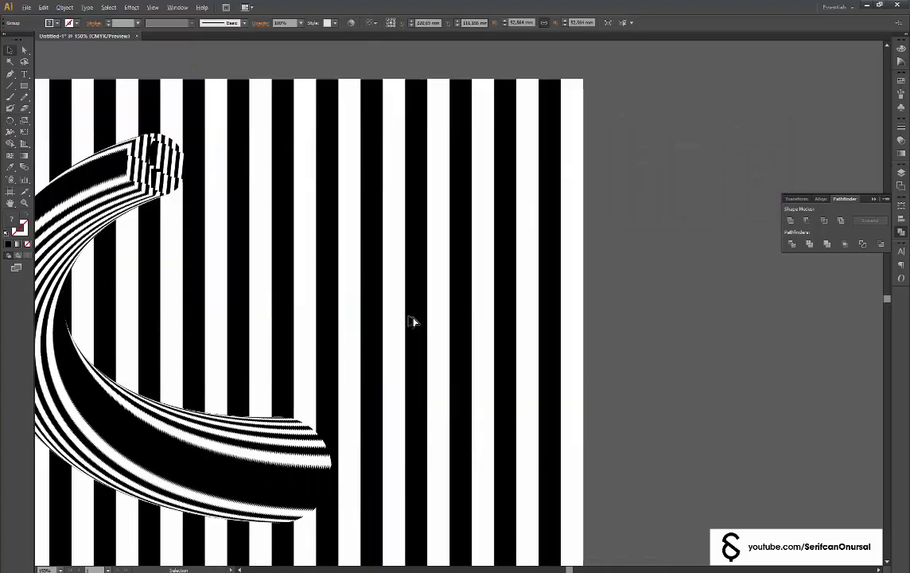
scroll(412, 320, "up", 1)
Step: Shrink the circle copy and draw a black bar beneath it
left_click_drag(443, 374, 420, 350)
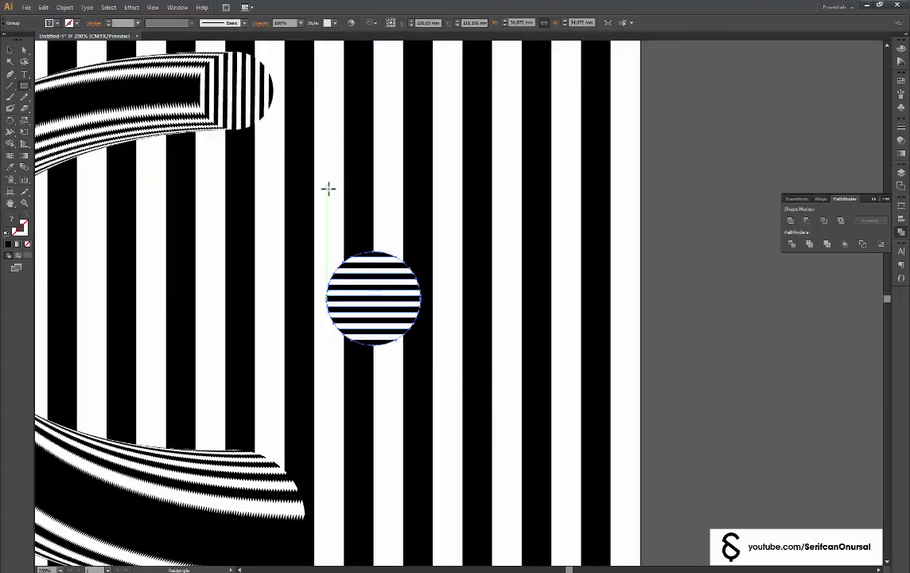
key("ctrl+y")
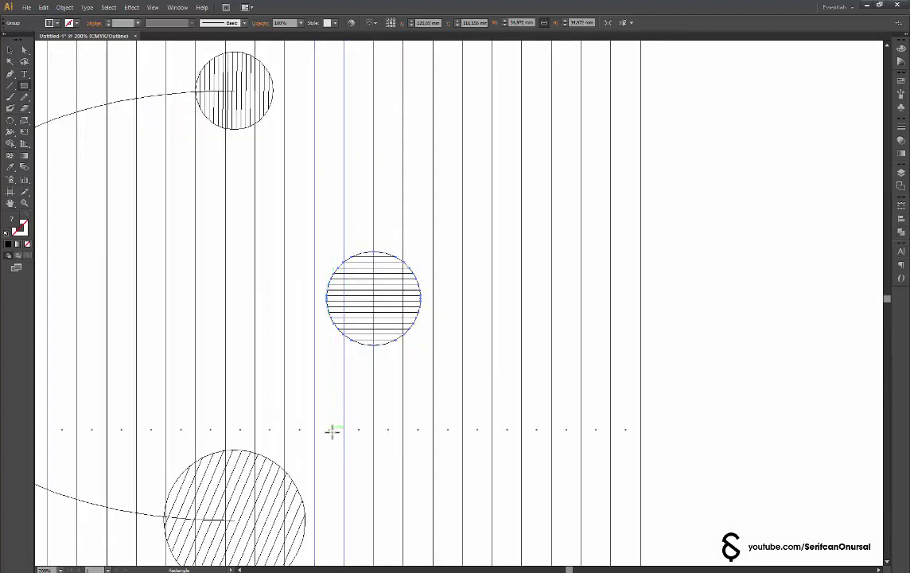
left_click_drag(328, 429, 450, 458)
key("ctrl+y")
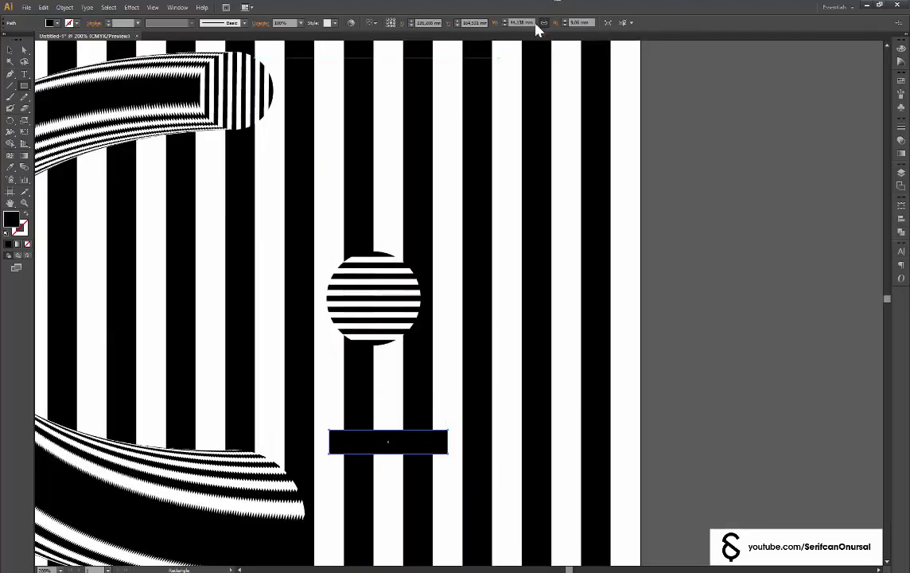
left_click(388, 286)
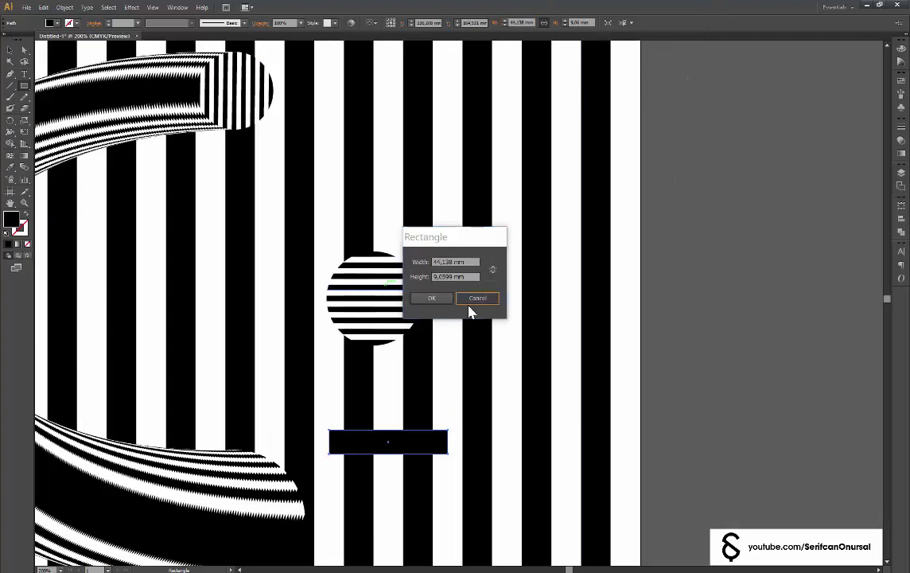
Step: Enlarge the small striped circle slightly and centre it horizontally over the bar
left_click(475, 301)
left_click_drag(422, 346, 433, 357)
left_click(430, 441, "shift")
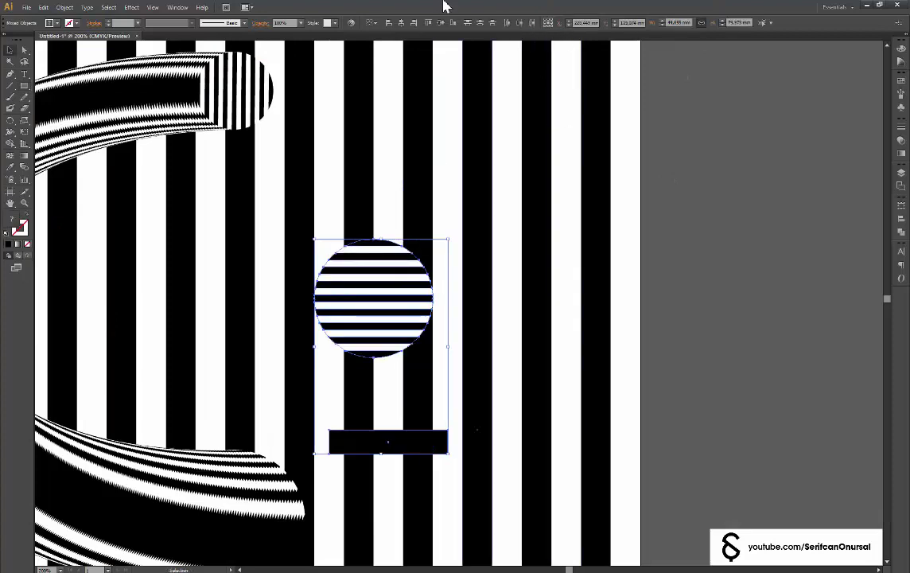
left_click(401, 23)
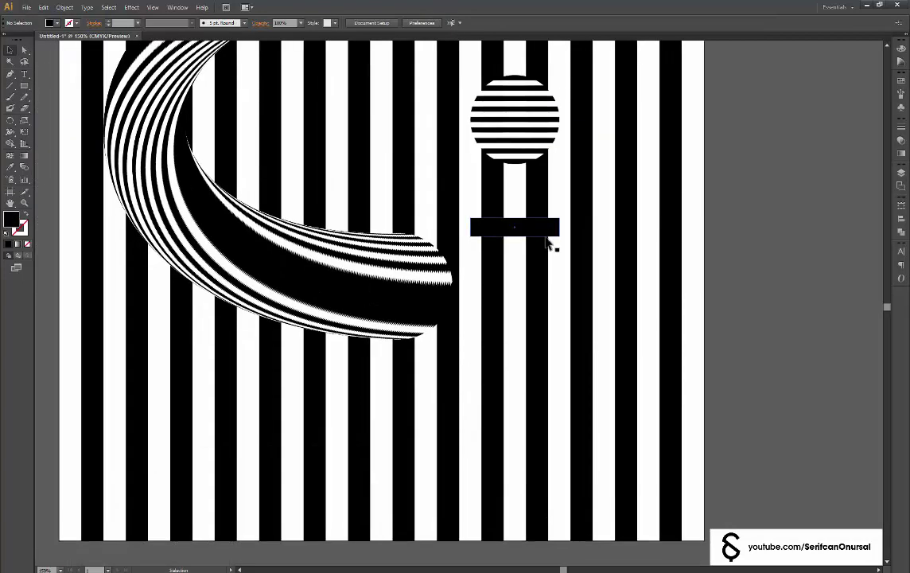
Step: Move the 44.138 mm black bar down to sit below the C
left_click_drag(249, 438, 271, 435)
key("ctrl+y")
key("ctrl+plus")
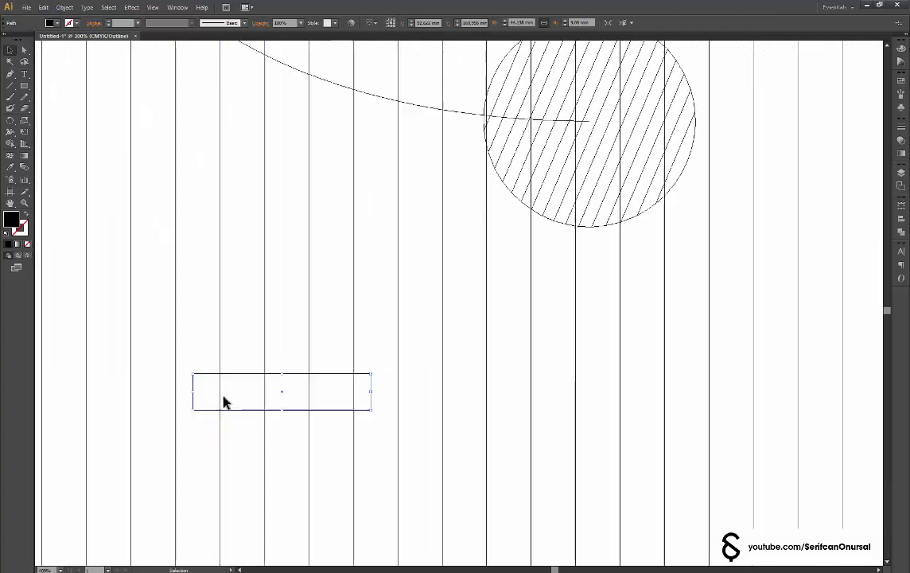
mouse_move(222, 393)
left_mouse_down()
mouse_move(243, 134)
mouse_move(220, 135)
left_mouse_up()
left_click_drag(215, 206, 212, 392)
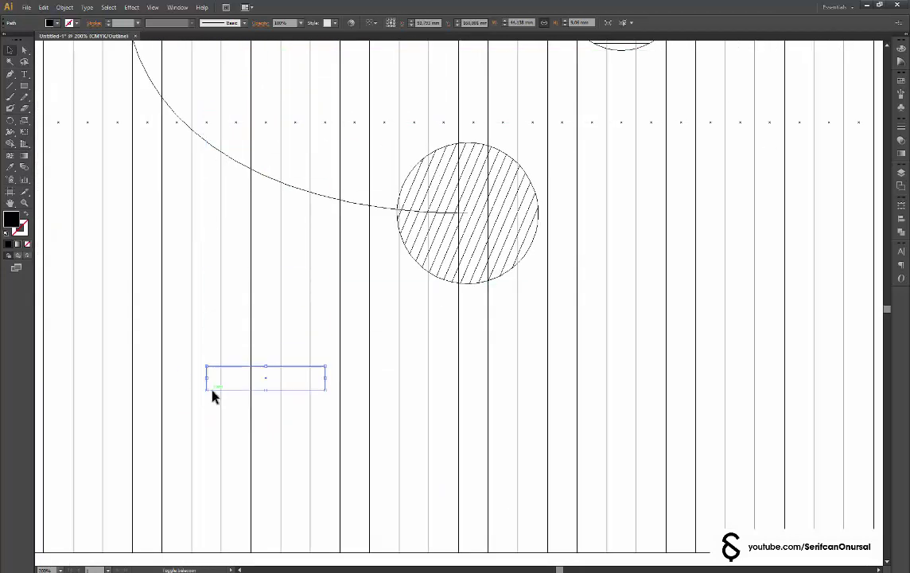
key("ctrl+y")
key("ctrl+minus")
key("ctrl+minus")
key("ctrl+minus")
scroll(477, 299, "up", 1, "alt")
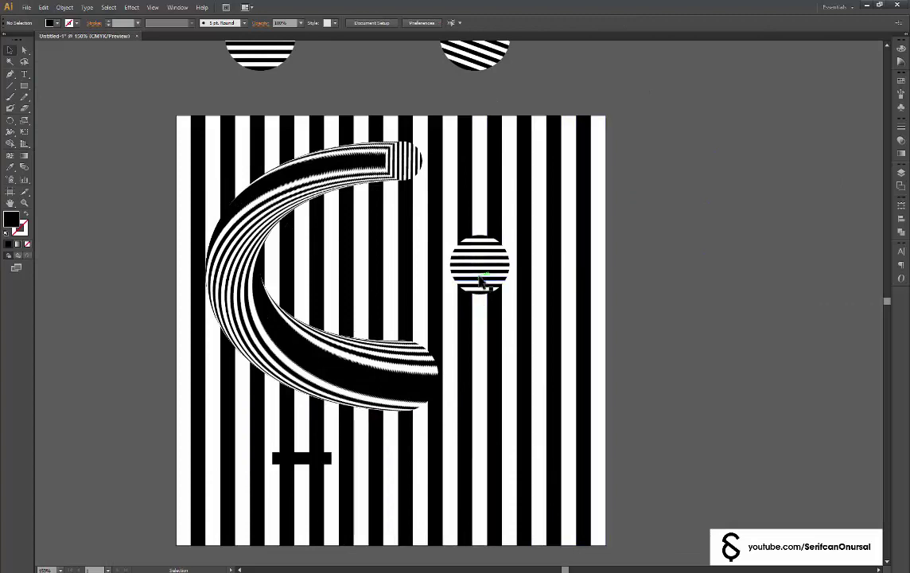
scroll(479, 274, "up", 1, "alt")
Step: Rotate the C blend's lower end circle toward horizontal stripes, fine-tuning its angle in Outline view
double_click(413, 410)
left_click(413, 409)
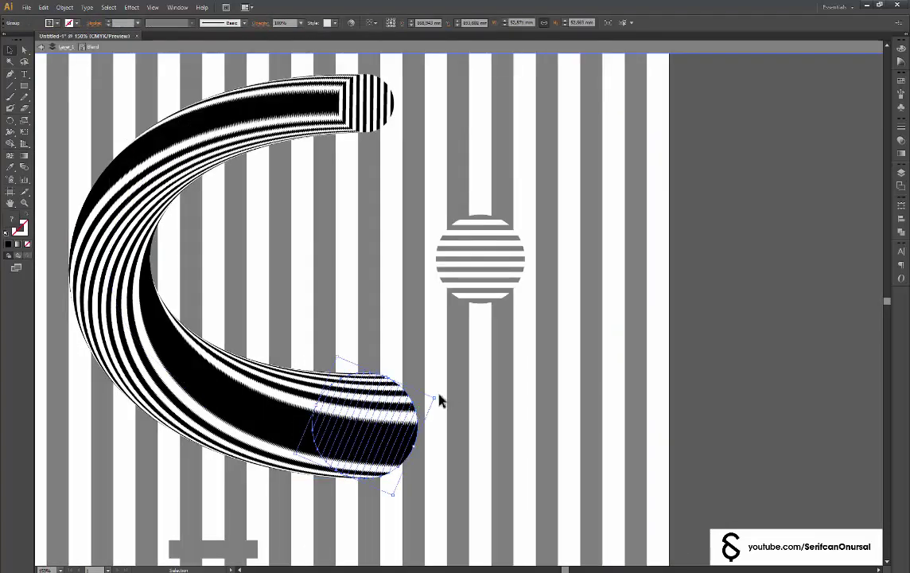
left_click_drag(439, 400, 458, 521)
scroll(389, 438, "up", 2)
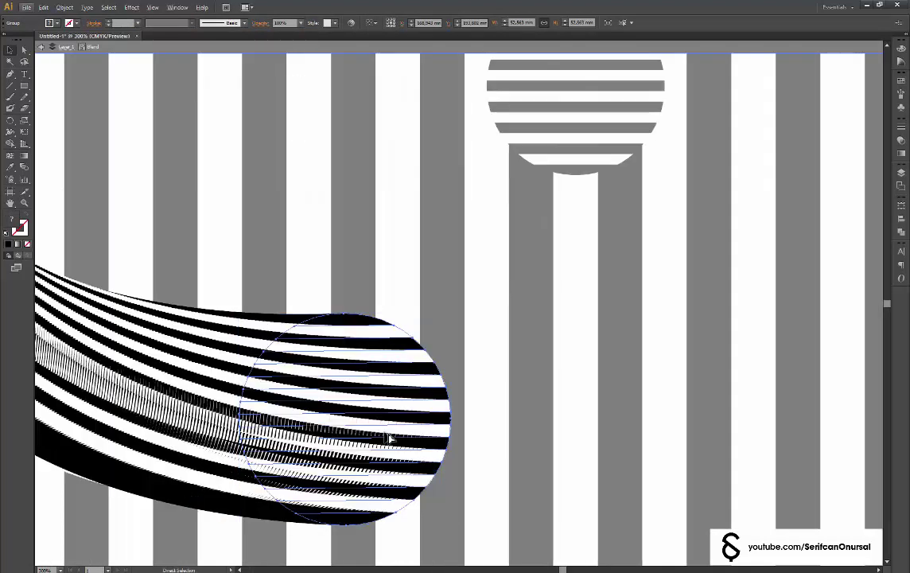
key("ctrl+y")
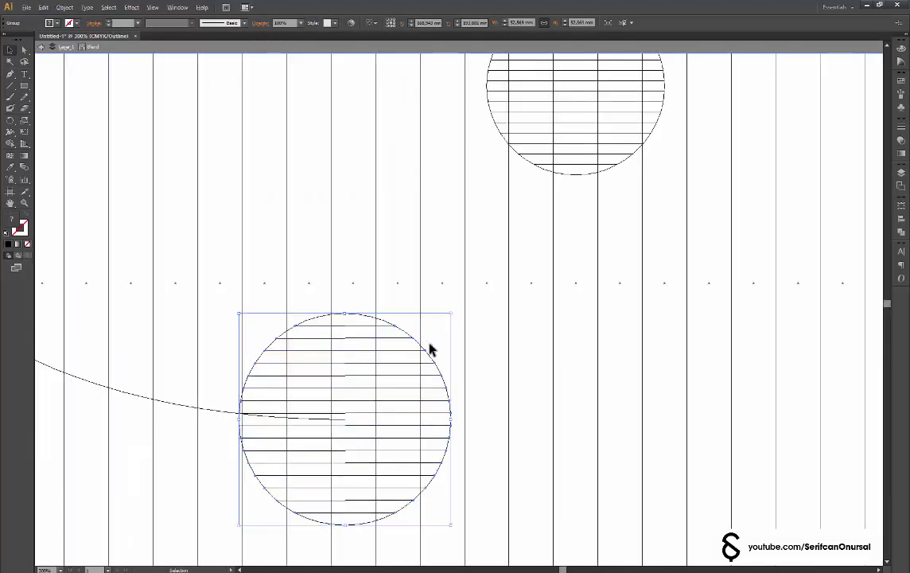
scroll(377, 383, "up", 2)
left_click_drag(527, 241, 537, 238)
key("ctrl+1")
key("ctrl+y")
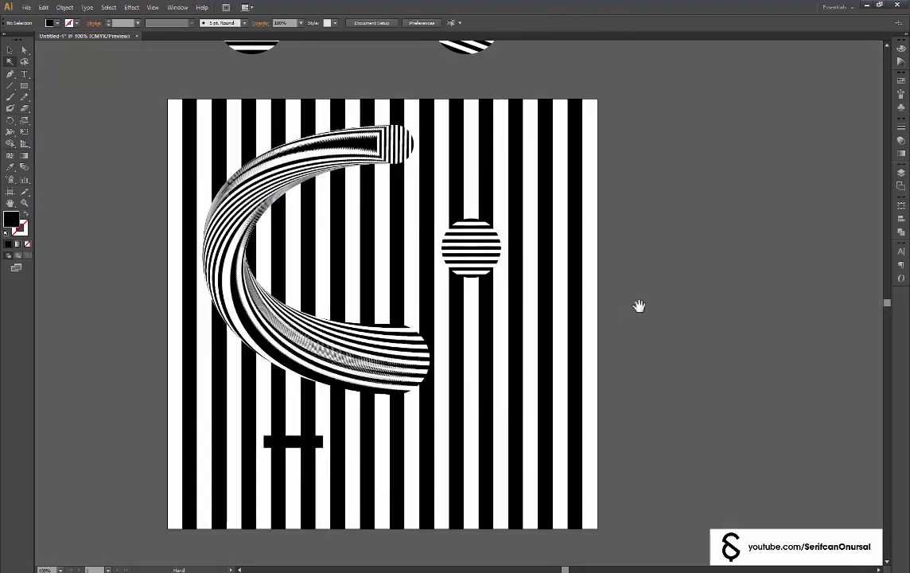
key("Escape")
scroll(443, 396, "up", 1)
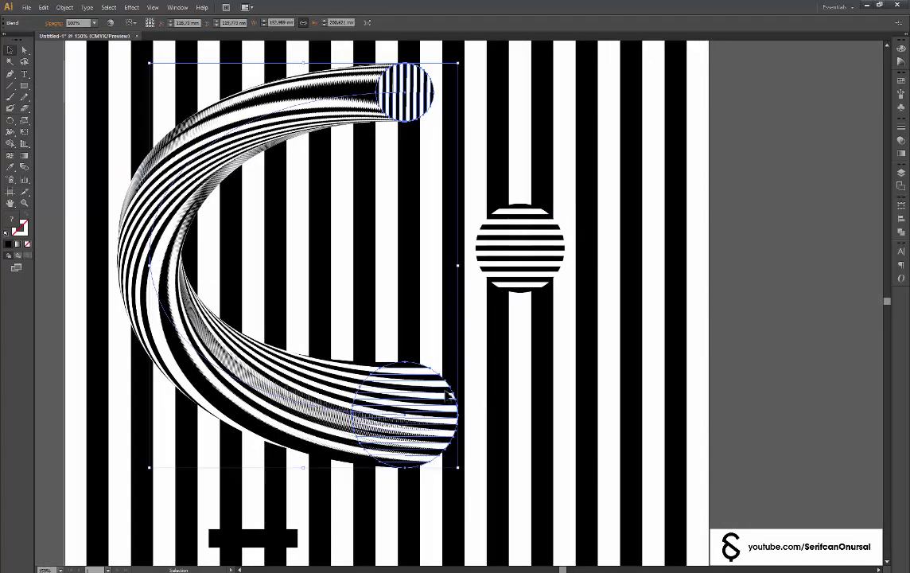
Step: Redo the bottom circle's rotation for a stronger twist, then deselect
double_click(450, 393)
left_click_drag(467, 361, 475, 497)
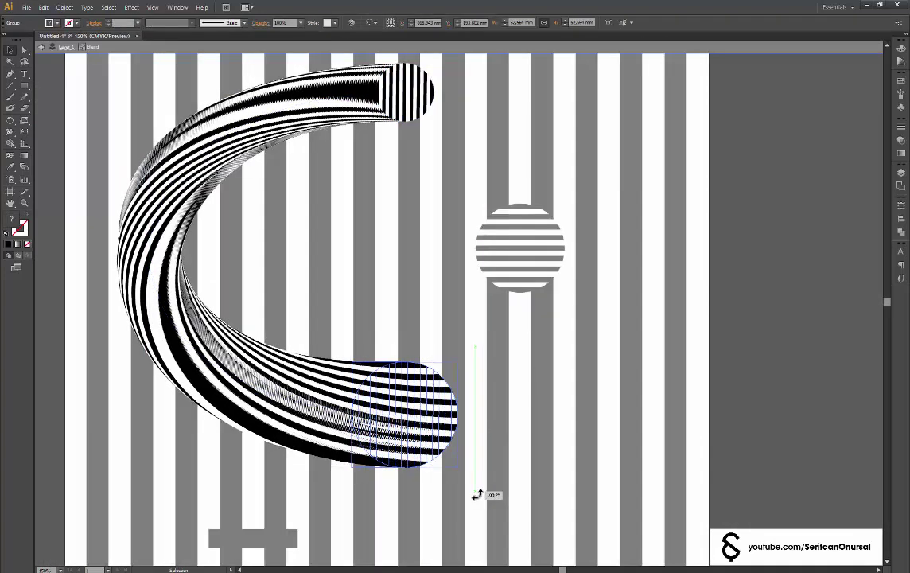
key("ctrl+z")
key("ctrl+y")
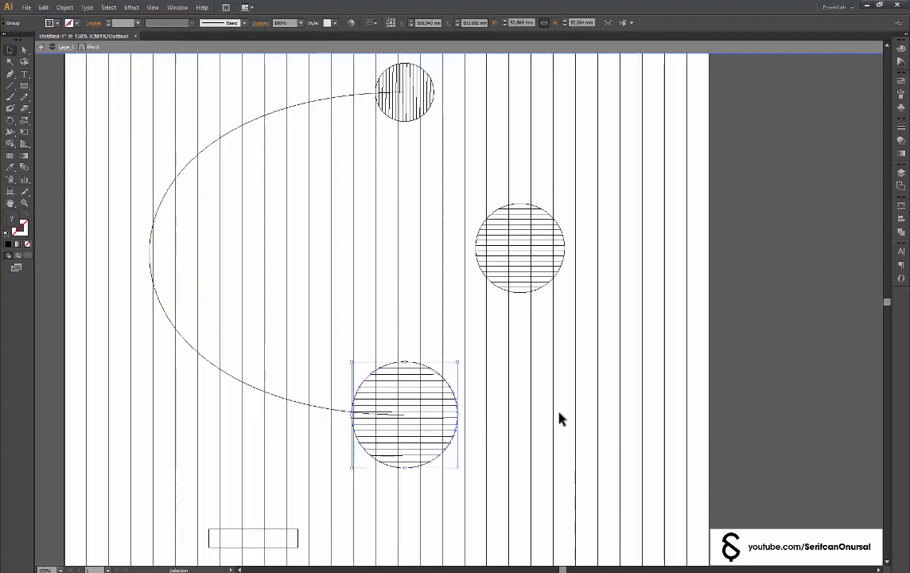
key("ctrl+y")
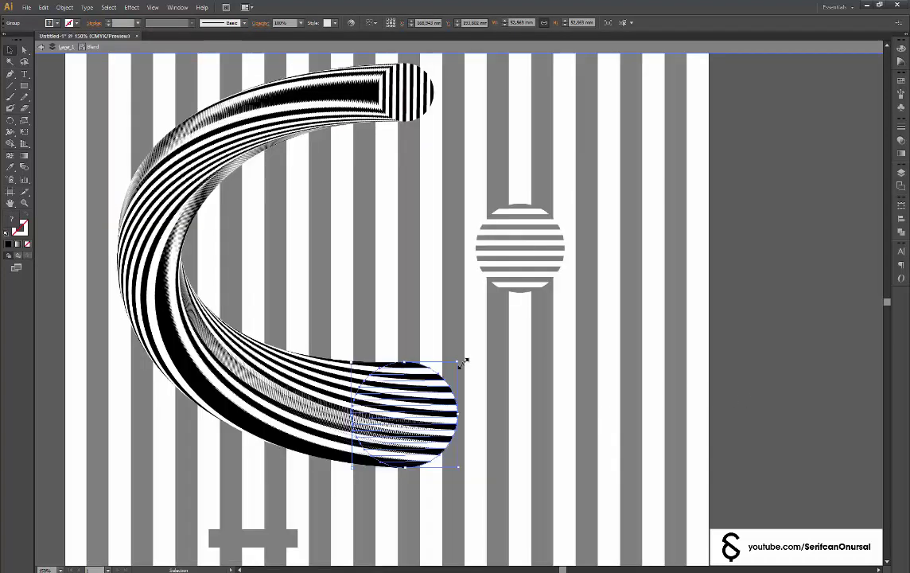
mouse_move(463, 362)
left_mouse_down()
mouse_move(435, 324)
mouse_move(497, 437)
left_mouse_up()
left_click(756, 344)
Step: Duplicate the black bar directly beneath the original, making a parallel pair
scroll(756, 344, "down", 2)
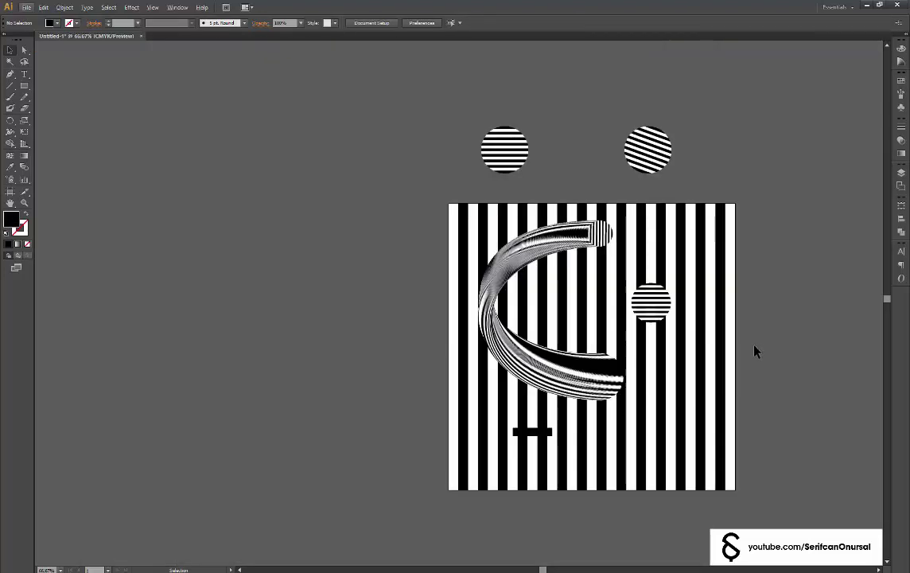
left_click_drag(756, 349, 653, 301)
scroll(488, 339, "up", 2)
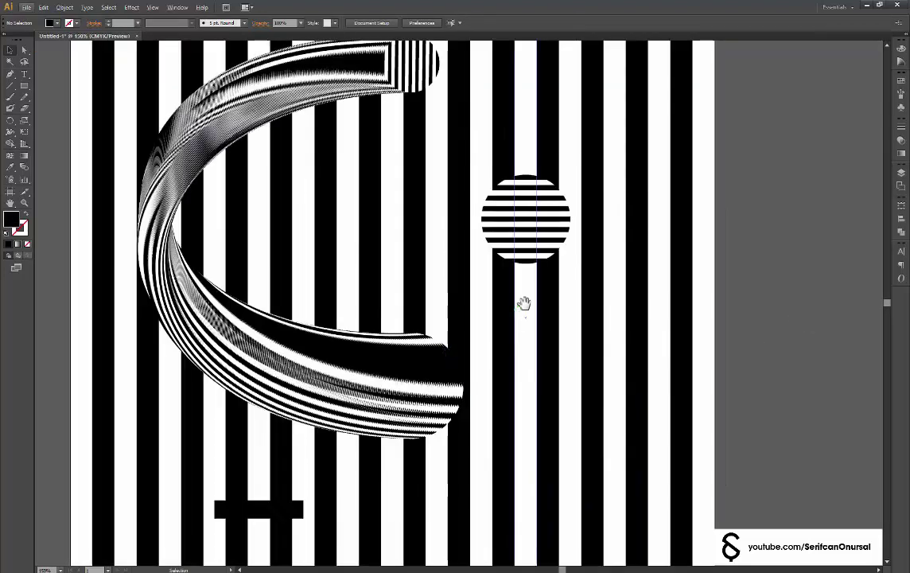
mouse_move(524, 303)
left_mouse_down()
mouse_move(585, 270)
mouse_move(543, 287)
left_mouse_up()
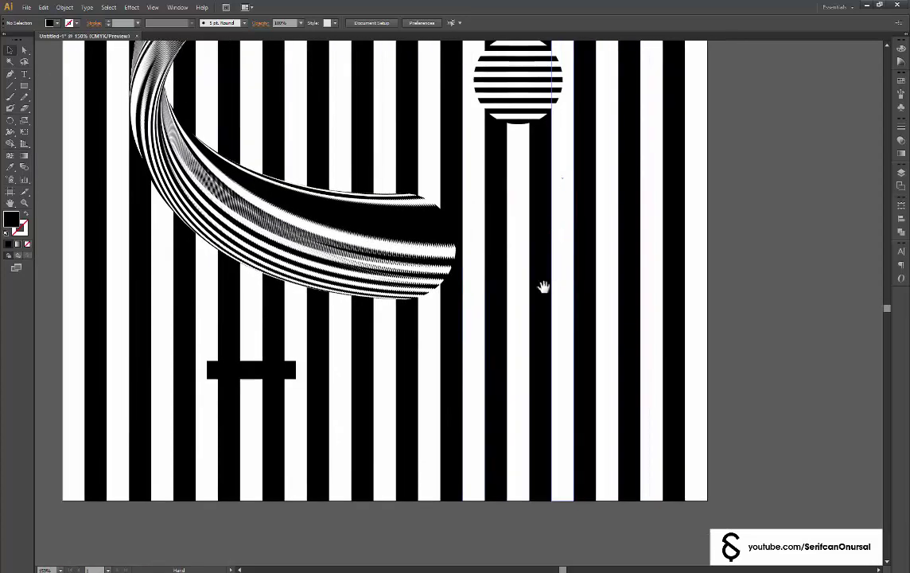
left_click_drag(292, 369, 296, 437)
left_click(757, 343)
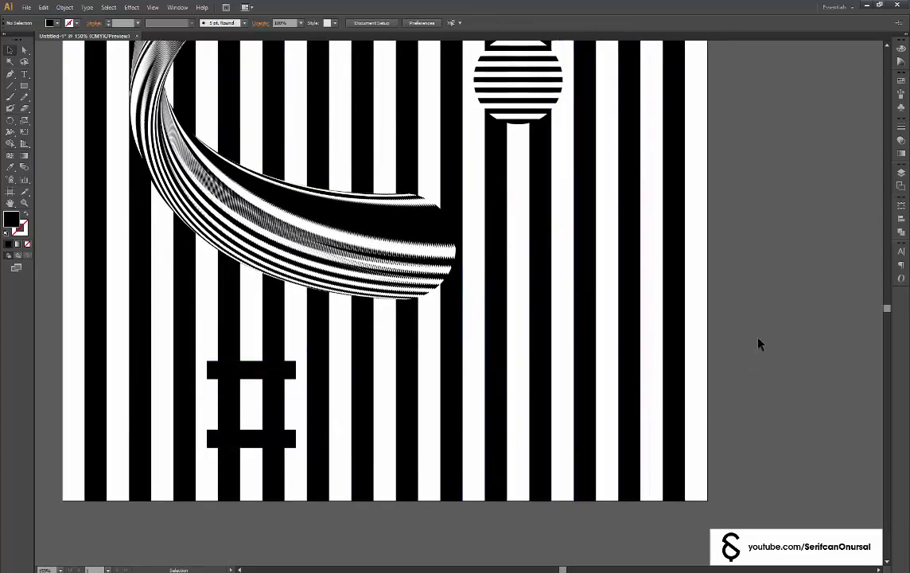
scroll(757, 343, "down", 1)
left_click_drag(783, 264, 737, 347)
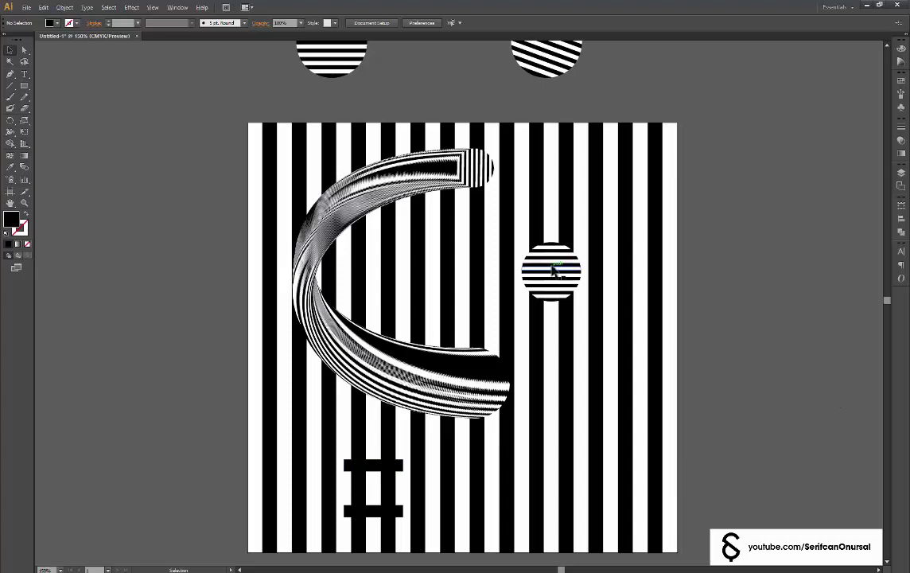
scroll(552, 270, "up", 1)
Step: Copy a striped circle at half size and turn one small circle's stripes vertical
scroll(555, 291, "down", 1)
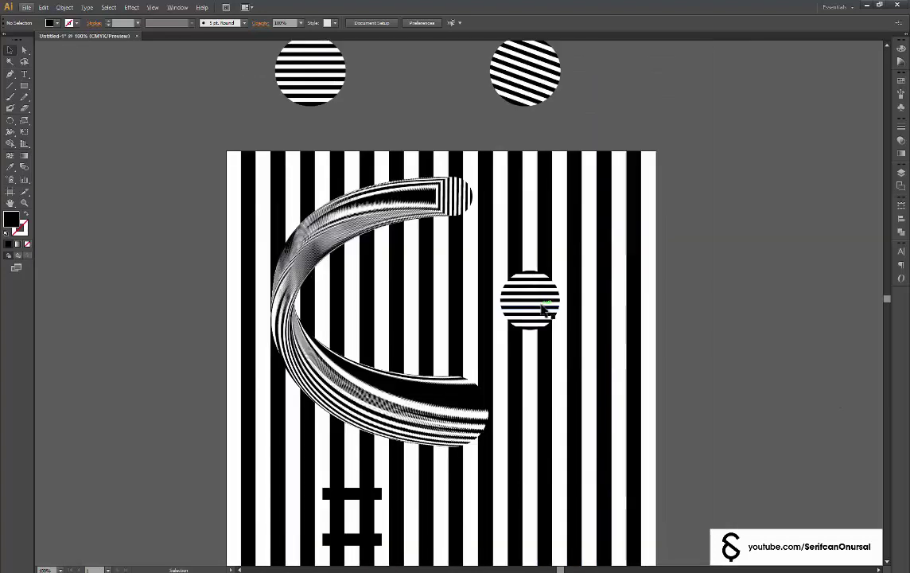
left_click_drag(544, 319, 518, 512)
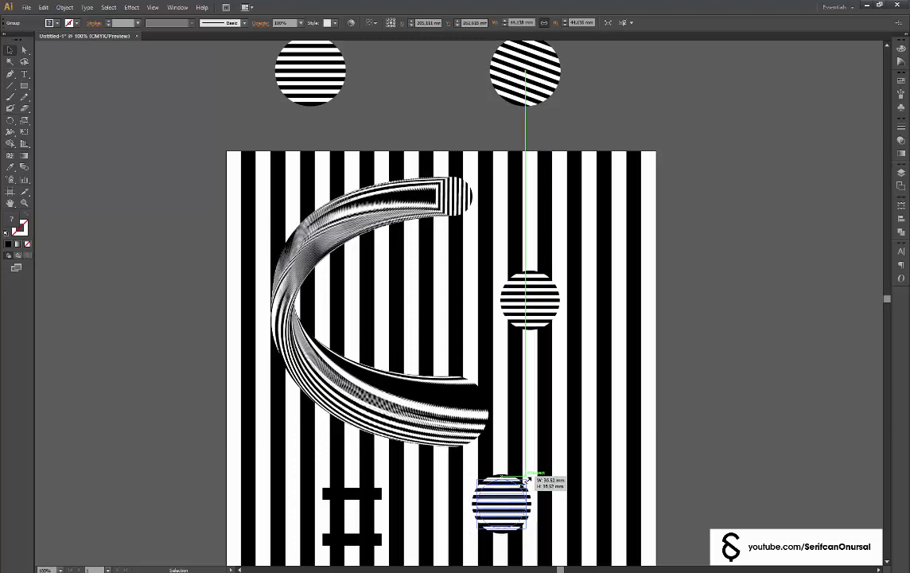
mouse_move(533, 476)
left_mouse_down()
mouse_move(520, 486)
mouse_move(598, 357)
mouse_move(640, 473)
left_mouse_up()
scroll(521, 486, "up", 1)
left_click(580, 354)
mouse_move(608, 382)
left_mouse_down()
mouse_move(583, 409)
mouse_move(549, 421)
left_mouse_up()
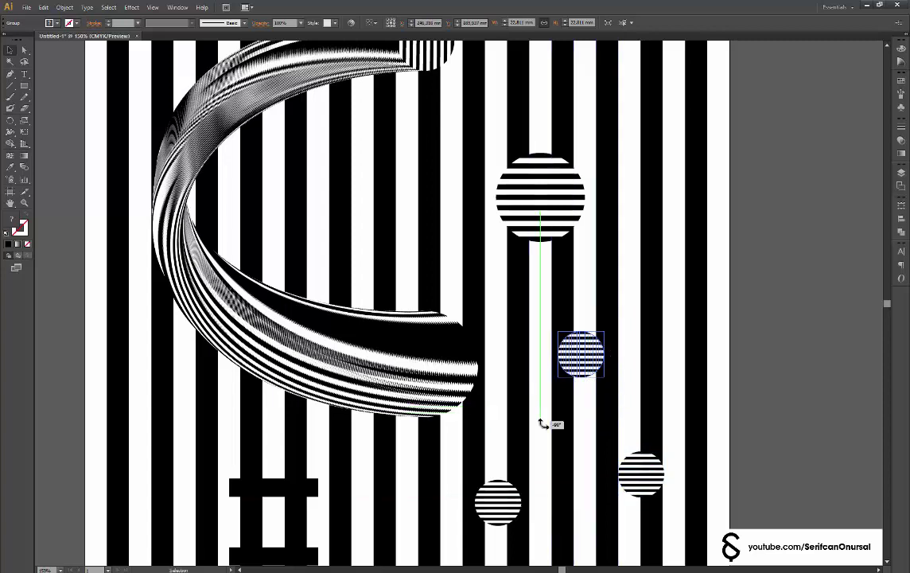
Step: Blend two small circles using Specified Steps blend spacing
left_click(641, 473)
left_click(498, 501)
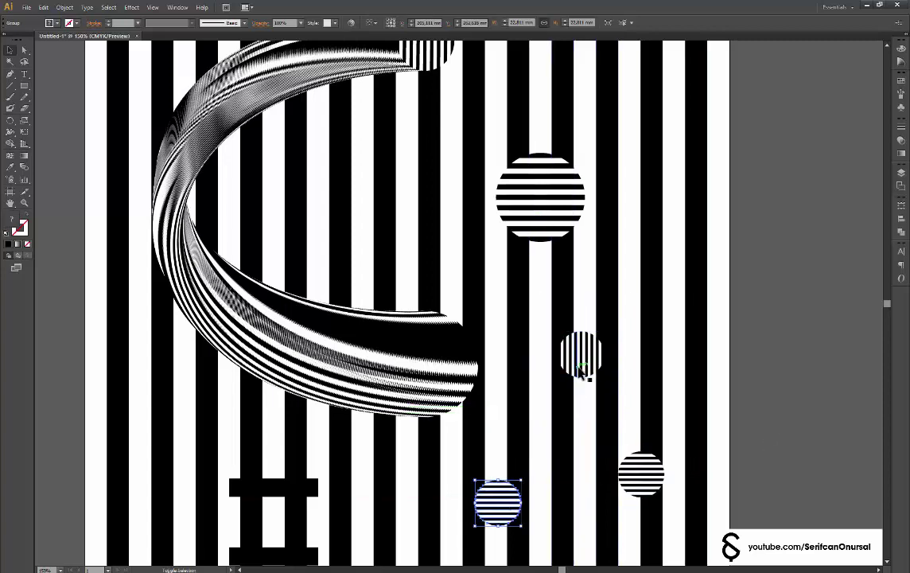
left_click(581, 353, "shift")
left_click(64, 7)
left_click(380, 307)
key("ctrl+z")
left_click(64, 7)
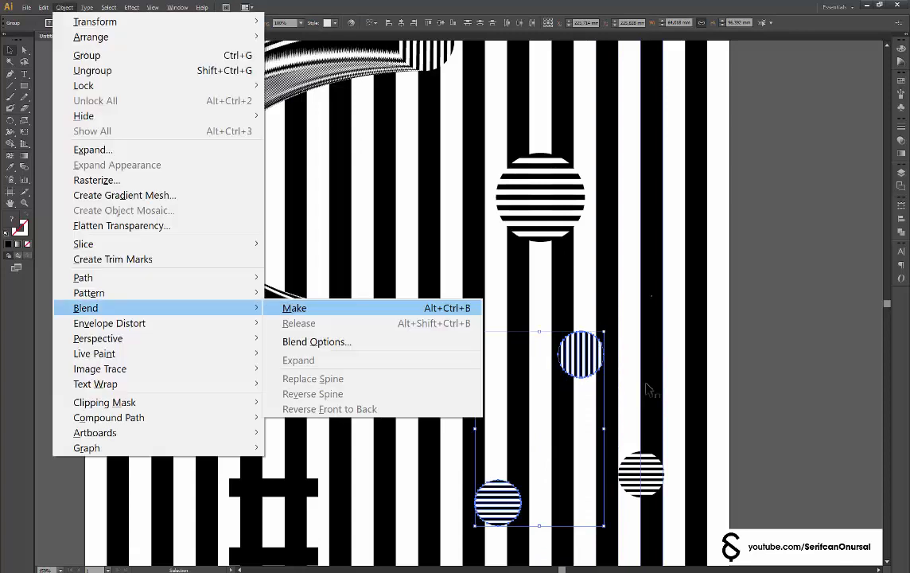
left_click(335, 338)
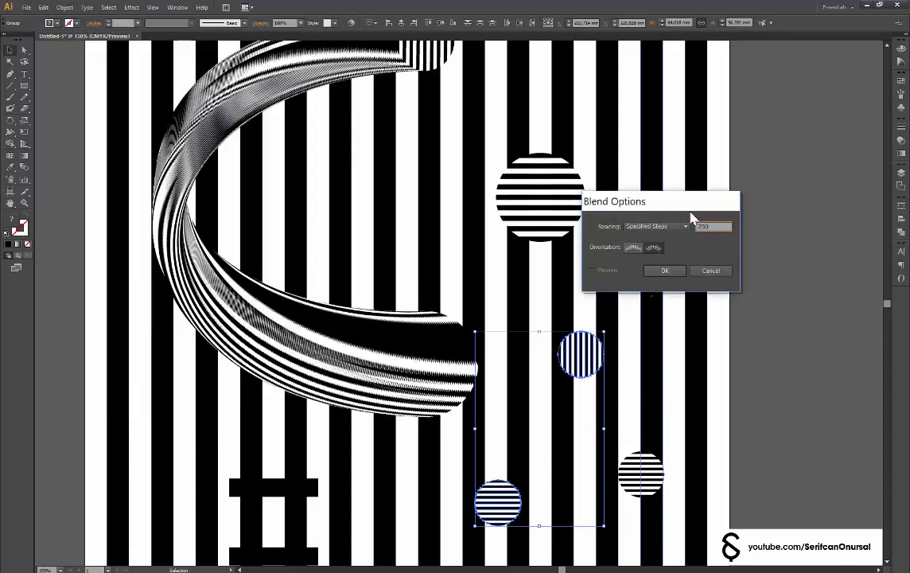
left_click(666, 269)
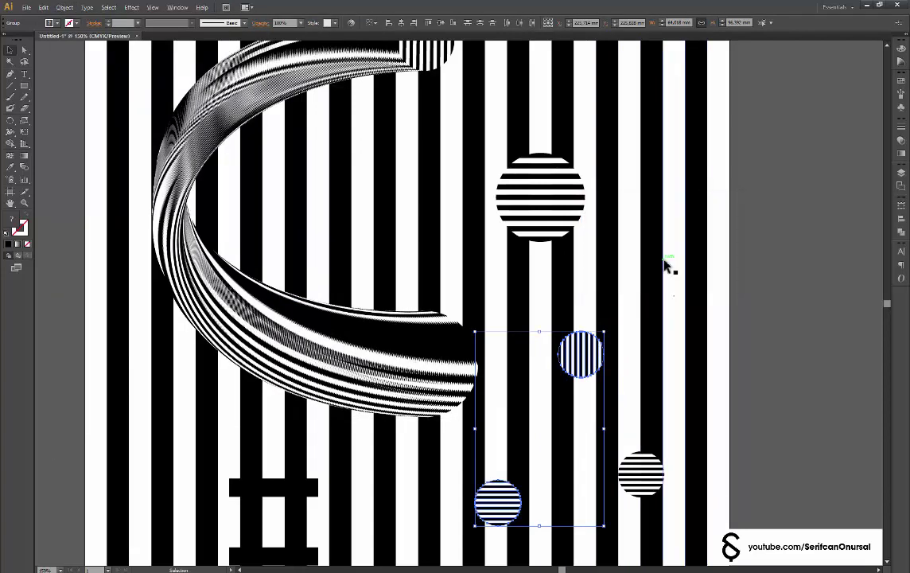
key("ctrl+alt+b")
Step: Blend the right circle onto the first blend, completing the inverted V at 250 steps
left_click(636, 474, "alt")
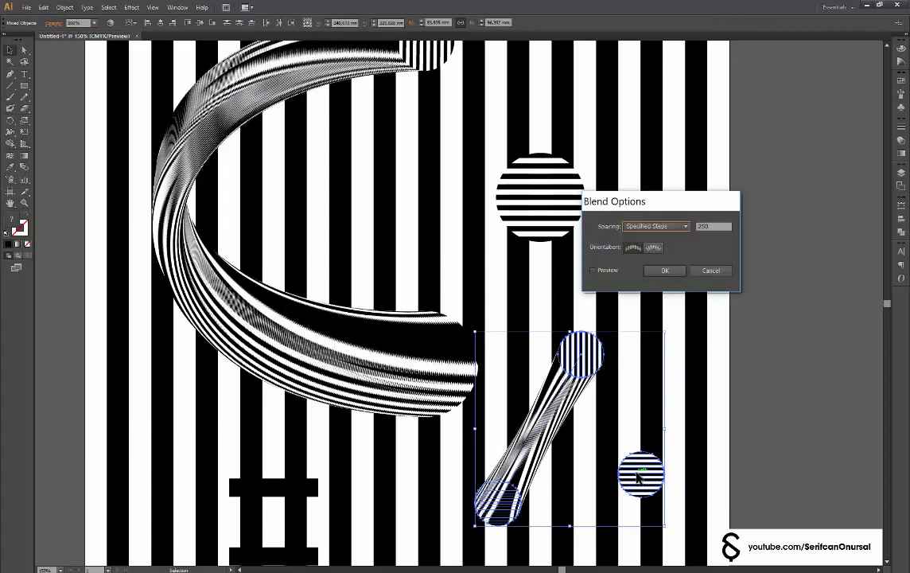
key("Return")
key("ctrl+alt+b")
left_click(782, 451)
Step: Copy the top black bar onto the inverted V as a crossbar
key("ctrl+plus")
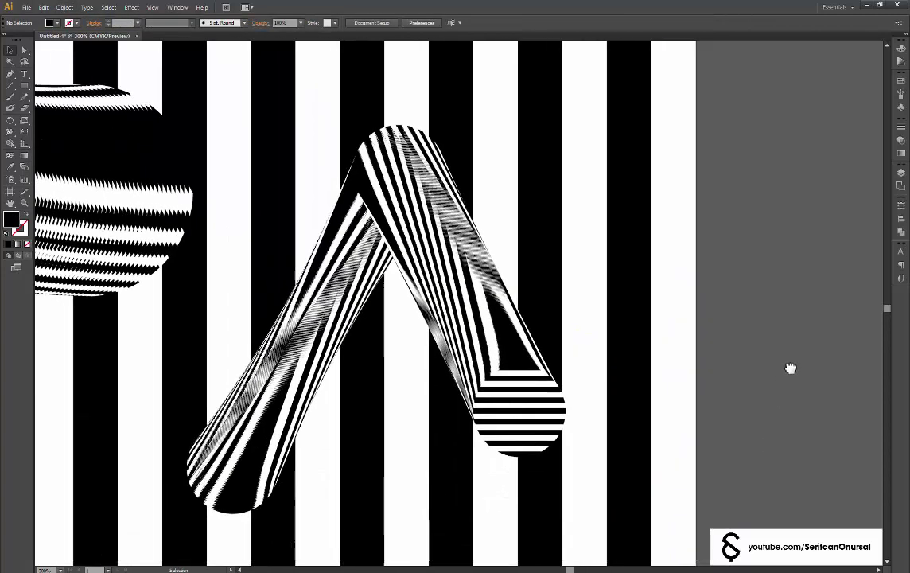
key("ctrl+minus")
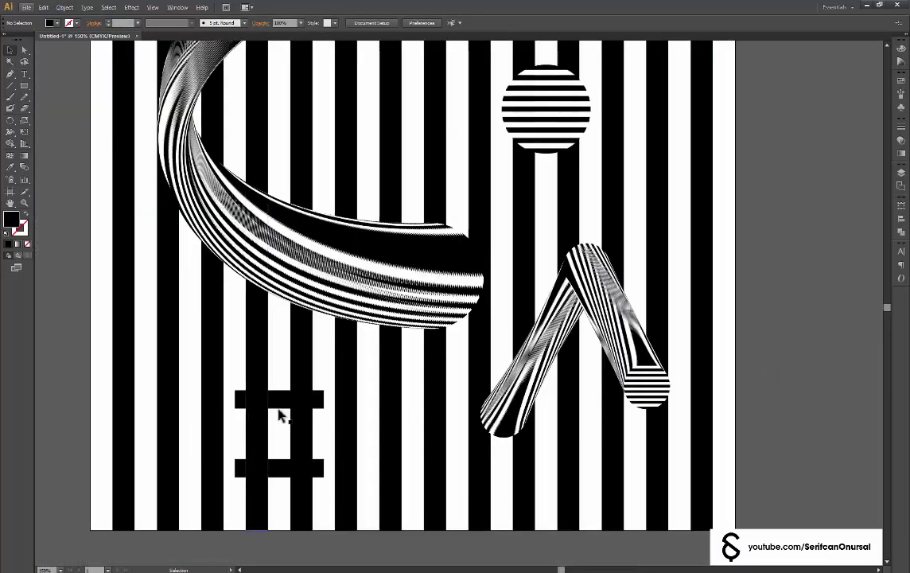
left_click(279, 401)
left_click_drag(279, 401, 542, 352)
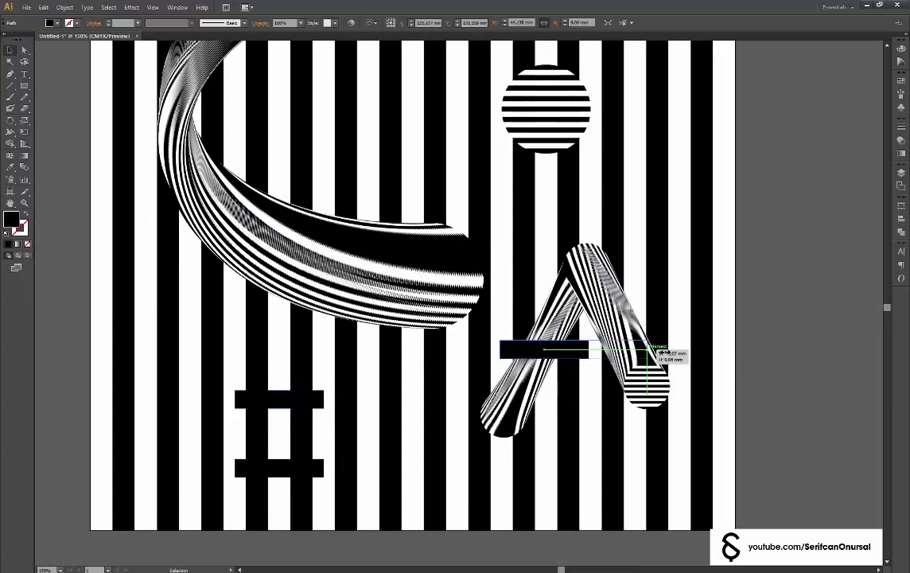
left_click_drag(662, 351, 664, 350)
left_click(648, 390)
double_click(664, 392)
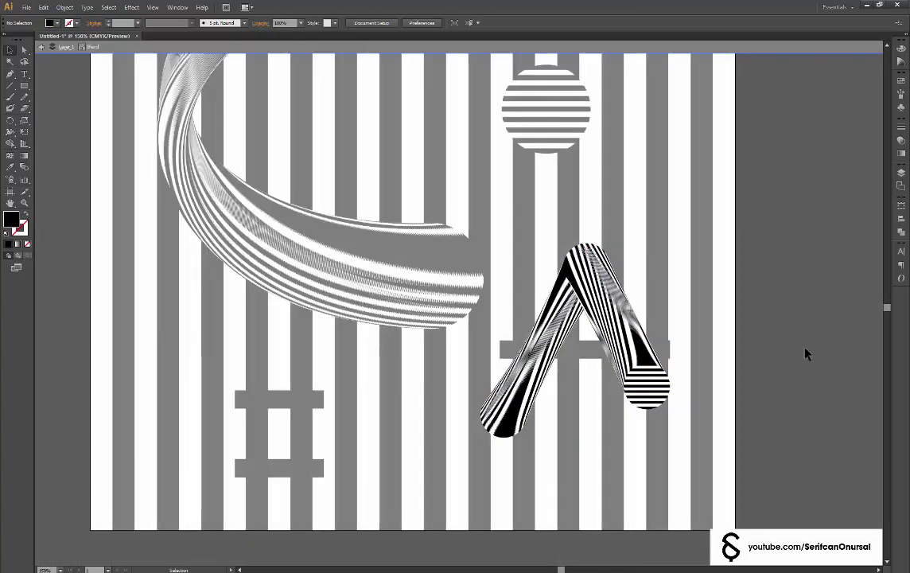
key("Escape")
Step: Resize the crossbar in Outline view so it spans both striped legs
left_click(613, 365)
key("ctrl+plus")
key("ctrl+plus")
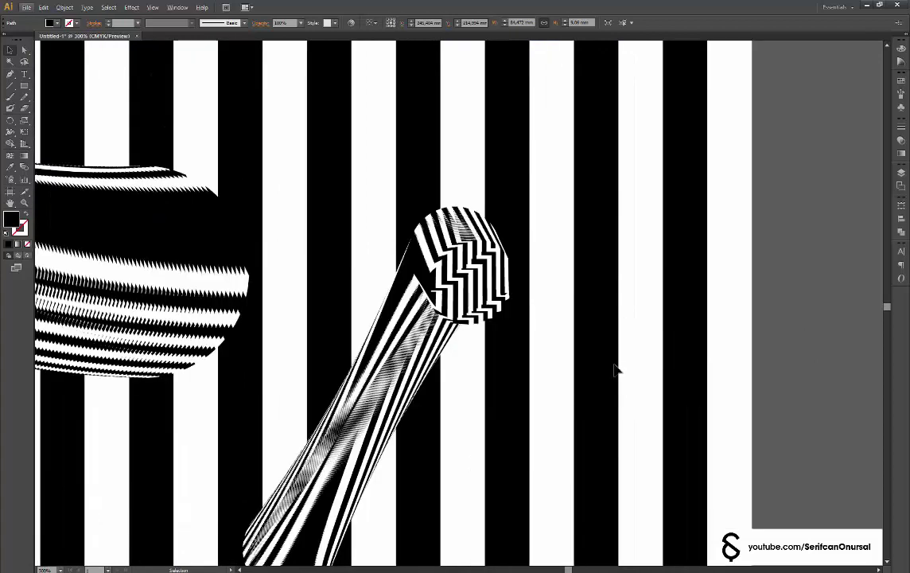
key("ctrl+y")
left_click(619, 362)
mouse_move(621, 361)
left_mouse_down()
mouse_move(605, 360)
mouse_move(619, 361)
left_mouse_up()
left_click_drag(289, 363, 294, 369)
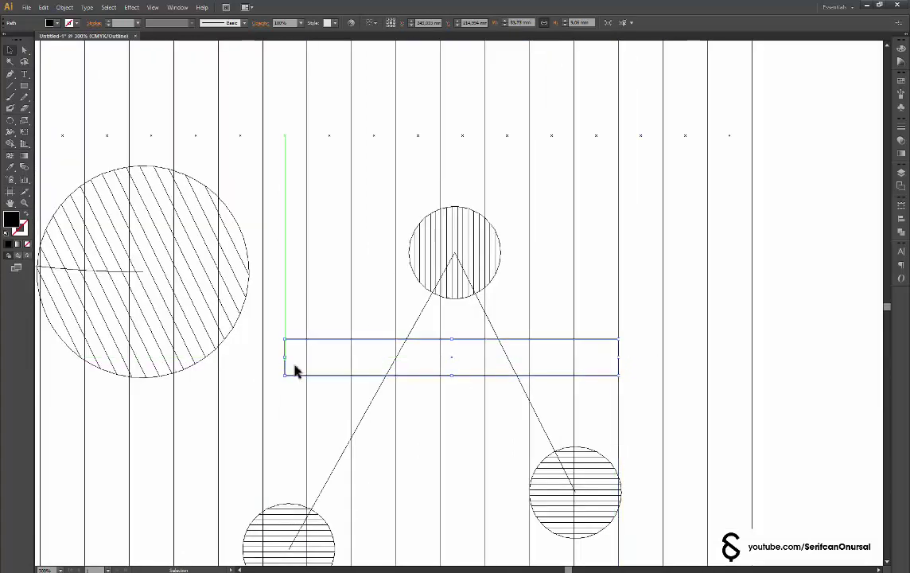
left_click(736, 392)
key("ctrl+y")
key("ctrl+1")
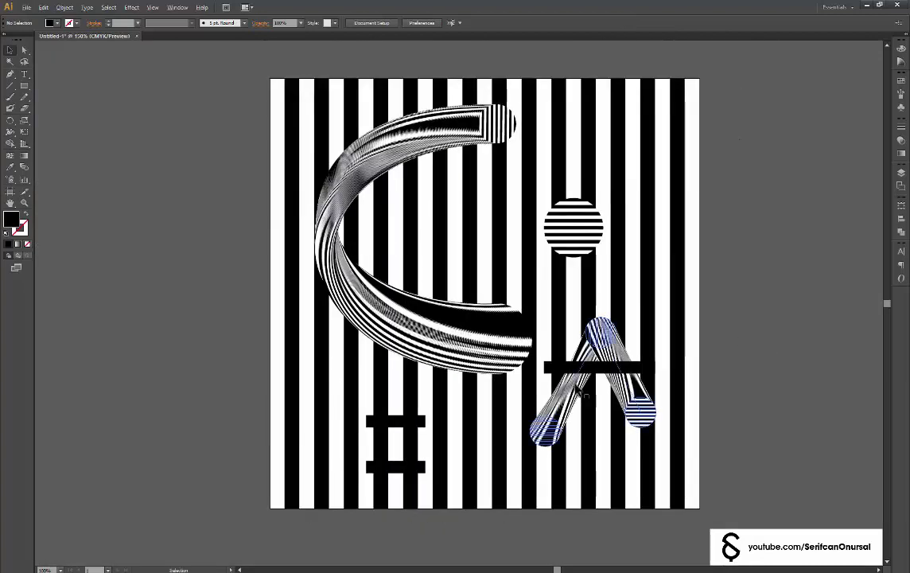
Step: Inspect the parts of the A blend and bring more of the artboard into view
scroll(609, 385, "up", 3, "alt")
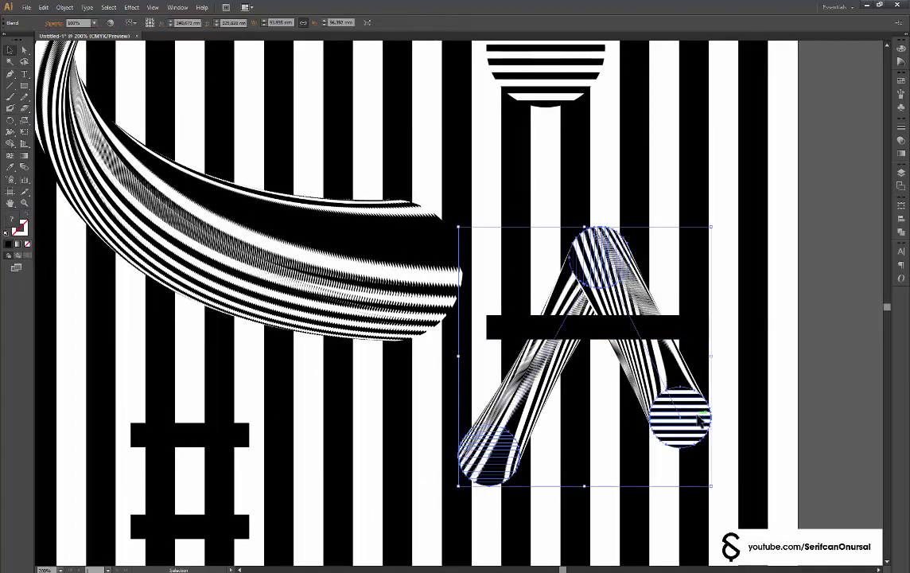
double_click(692, 429)
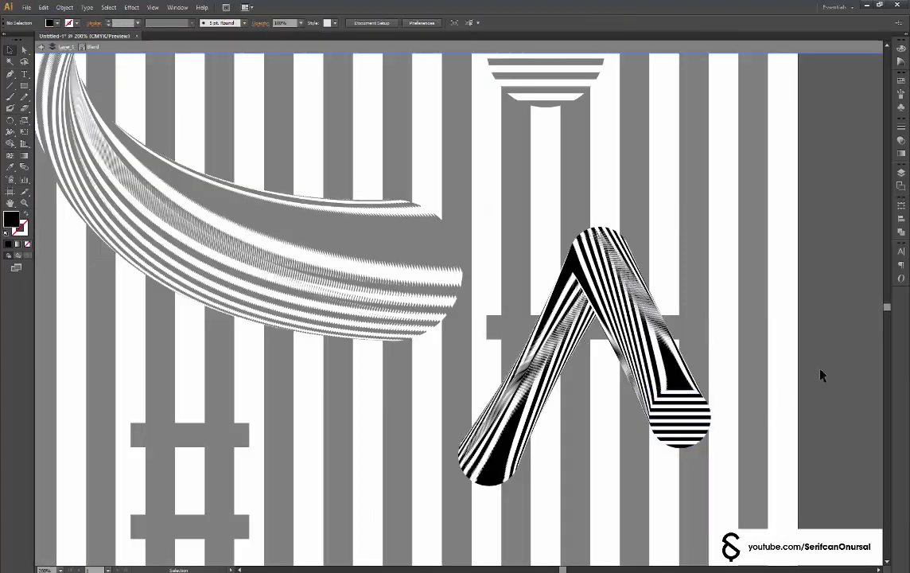
double_click(821, 376)
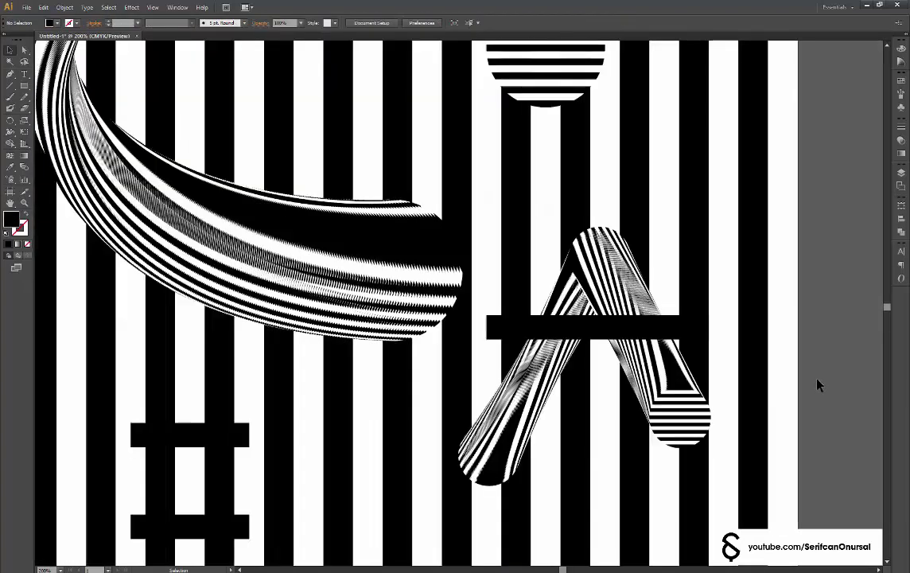
scroll(818, 382, "down", 1, "alt")
left_click_drag(822, 353, 767, 408)
Step: Move the striped circle down to the artboard's bottom edge
scroll(767, 408, "down", 1, "alt")
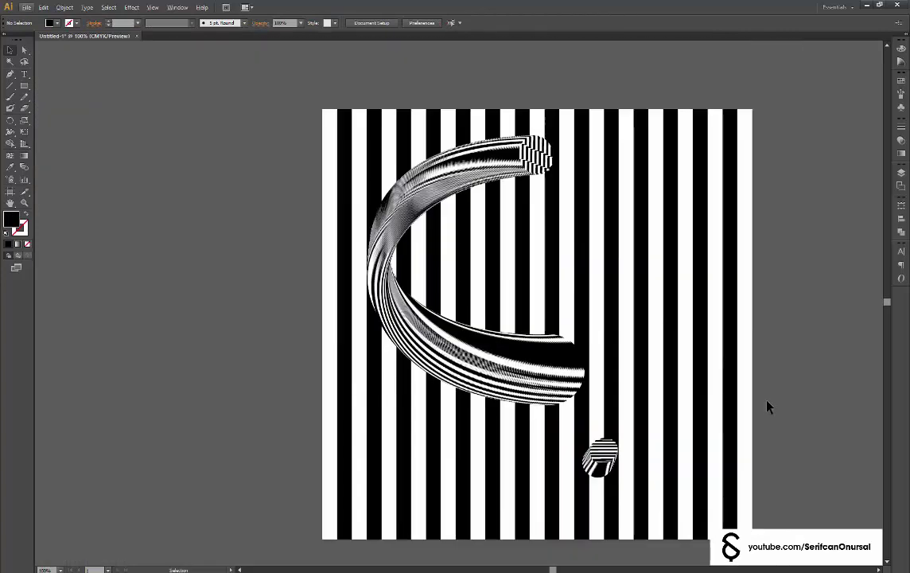
left_click_drag(627, 258, 538, 480)
key("ctrl+z")
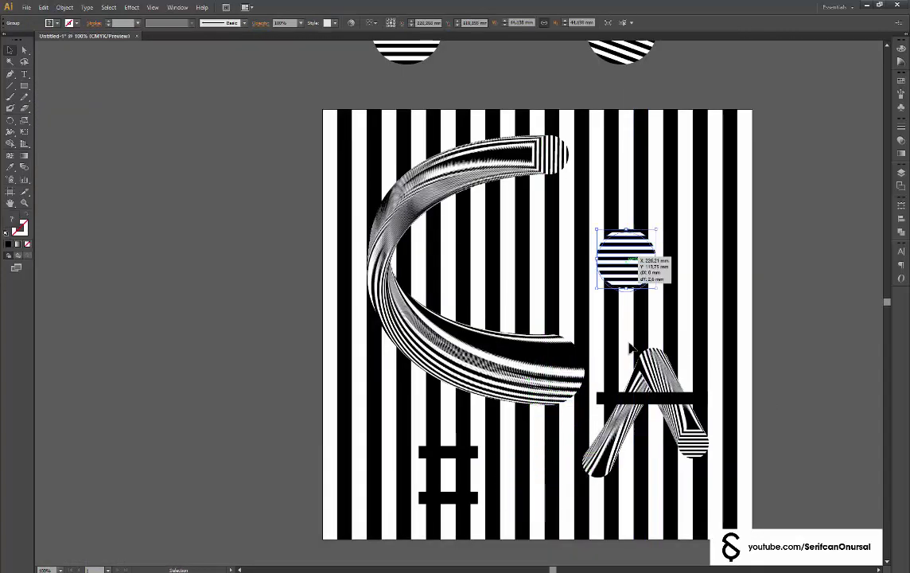
left_click_drag(621, 259, 625, 547)
Step: Move the A blend and its crossbar up to the artboard's top right
left_click(646, 394)
left_click(652, 363, "shift")
left_click_drag(652, 362, 652, 167)
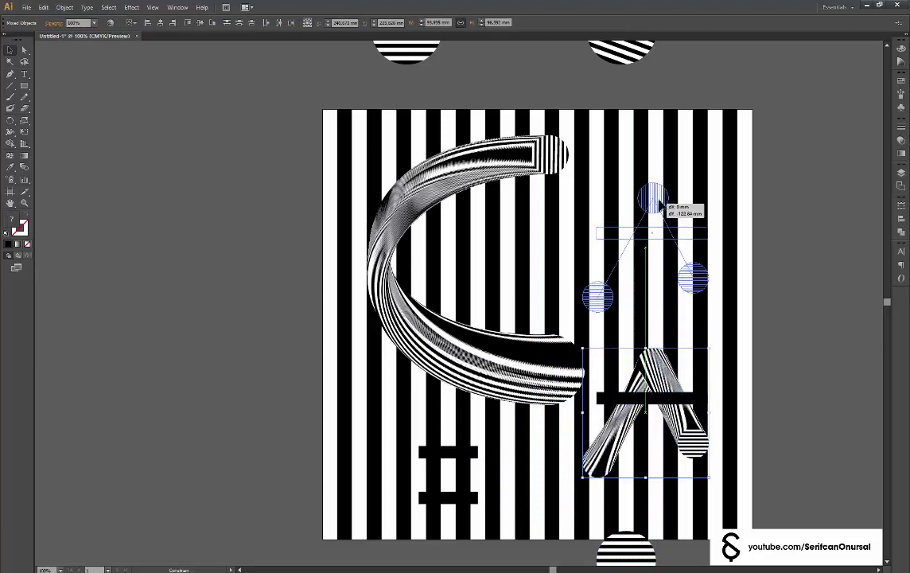
left_click(781, 240)
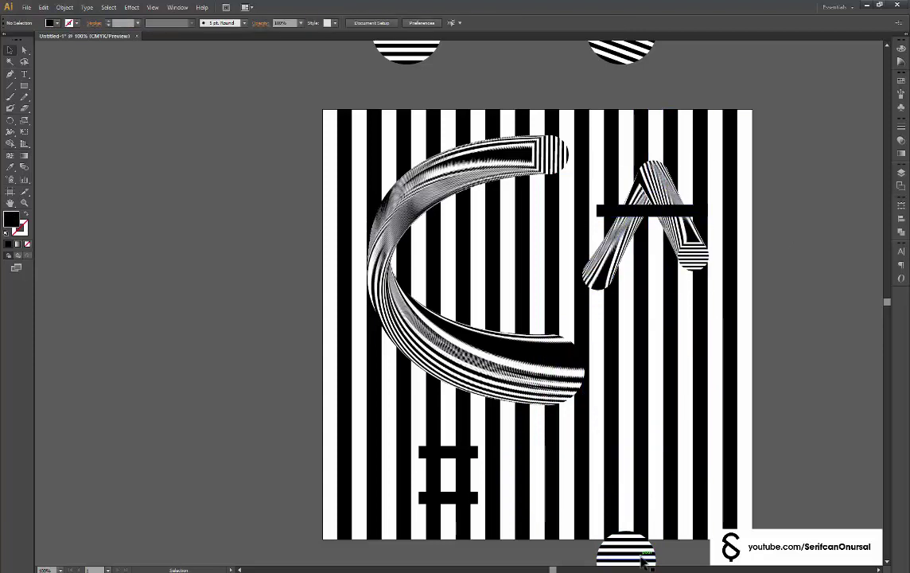
Step: Place the striped circle below the A and Alt-drag a copy of the C to the lower right
left_click_drag(626, 548, 626, 334)
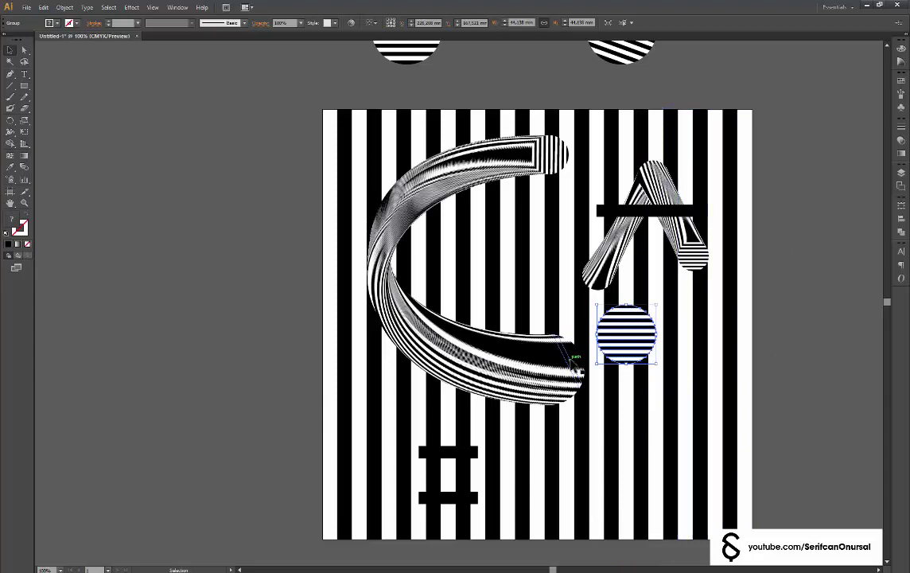
left_click_drag(574, 359, 819, 513)
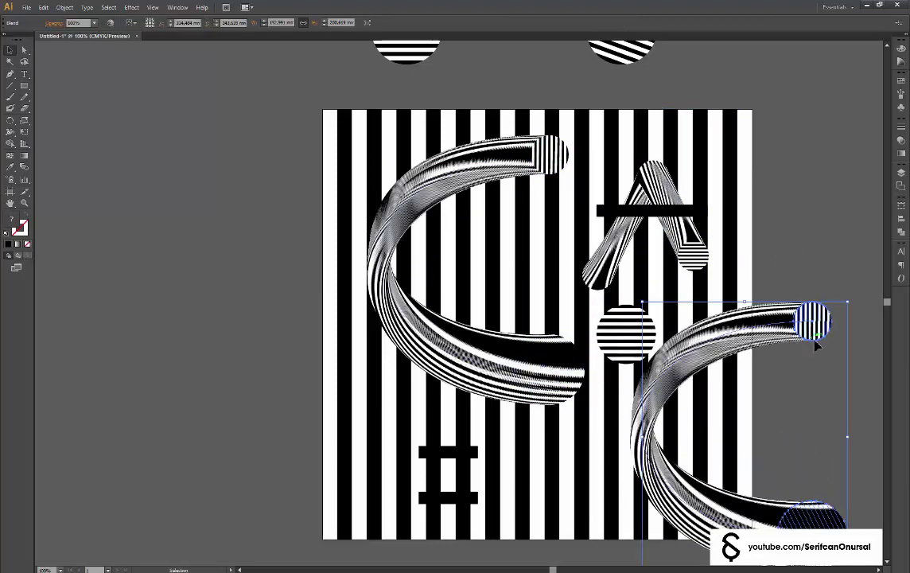
left_click_drag(815, 344, 654, 274)
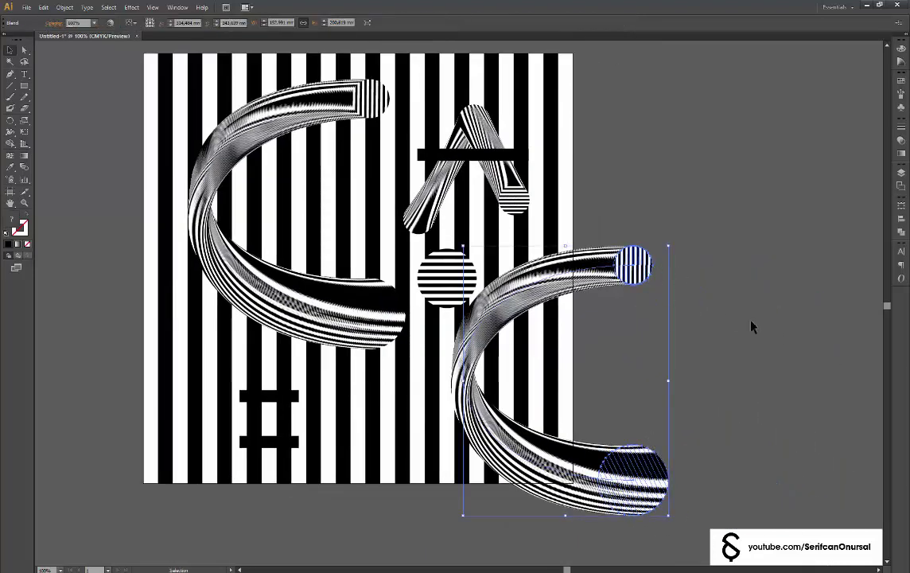
key("Delete")
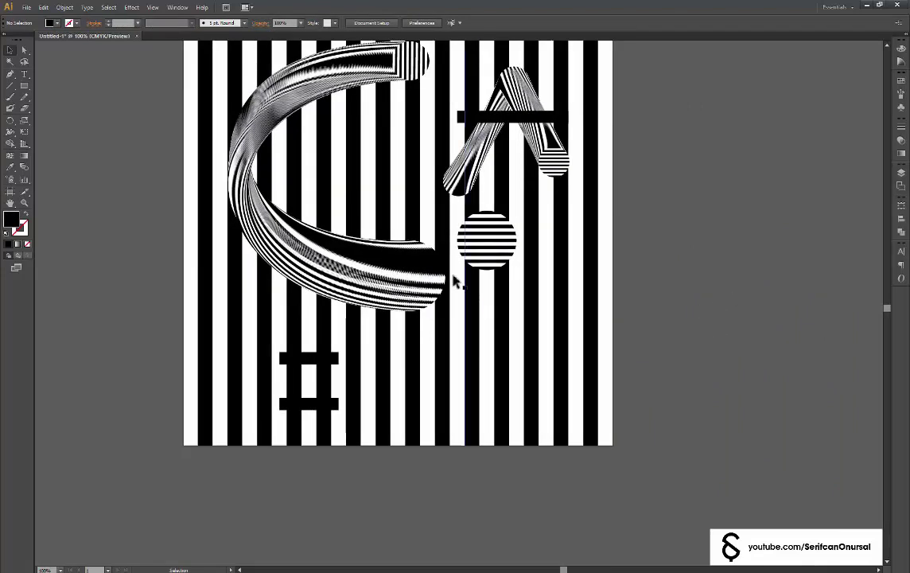
Step: Make three small copies of the striped circle and centre the right one between the others
left_click_drag(487, 243, 482, 350)
mouse_move(509, 380)
left_mouse_down()
mouse_move(491, 362)
mouse_move(479, 427)
mouse_move(530, 374)
mouse_move(540, 395)
left_mouse_up()
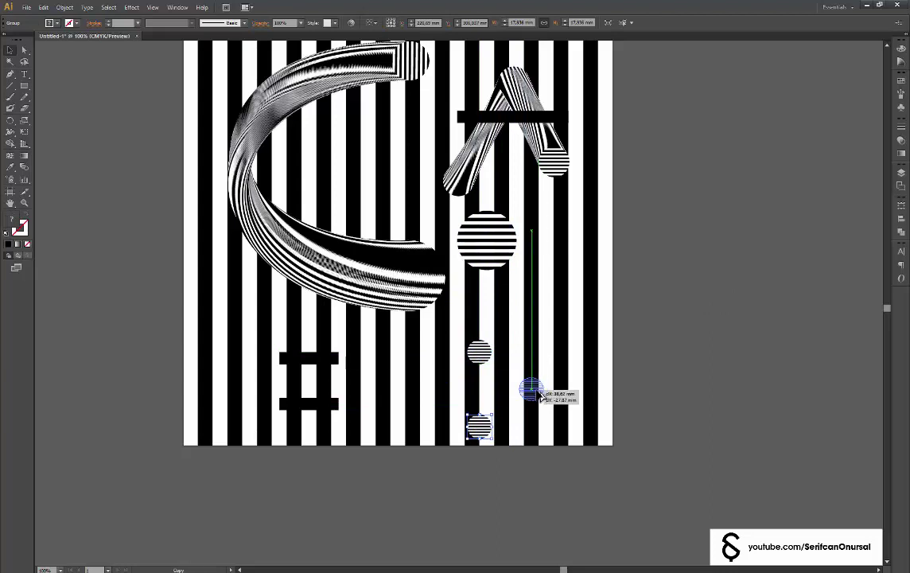
left_click(479, 350)
left_click(479, 427, "shift")
left_click(531, 386, "shift")
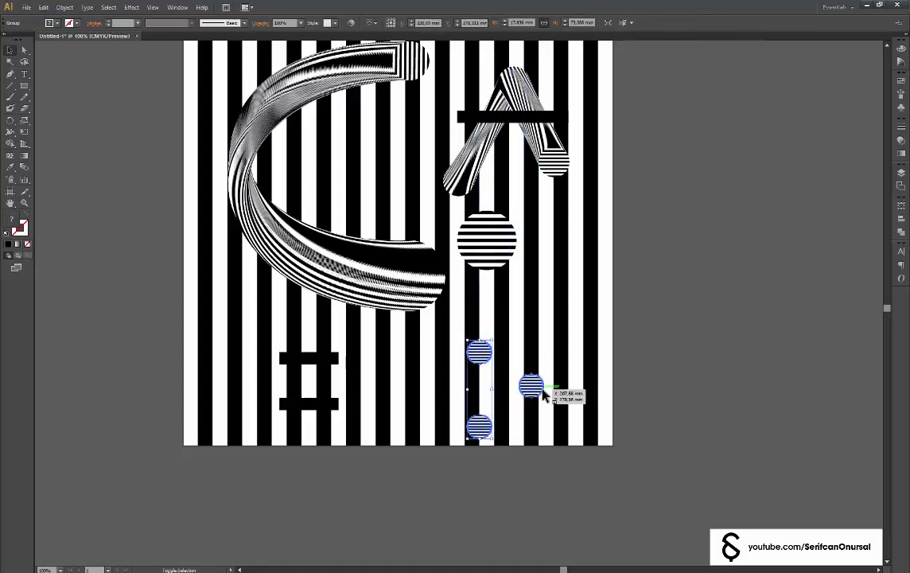
left_click(480, 23)
Step: Rotate the right small circle's stripes 90° so they run vertically
key("ctrl+plus")
key("ctrl+plus")
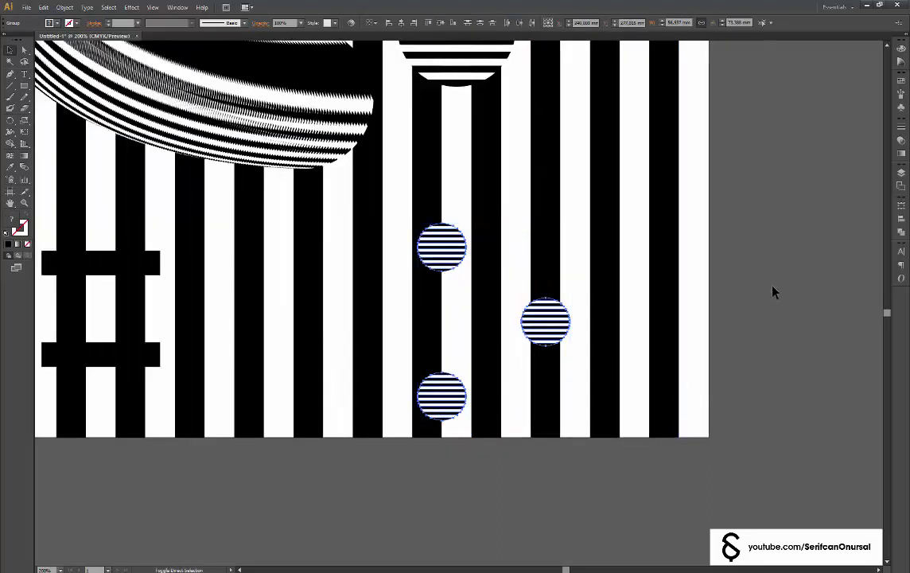
left_click(558, 323)
key("v")
left_click(545, 322)
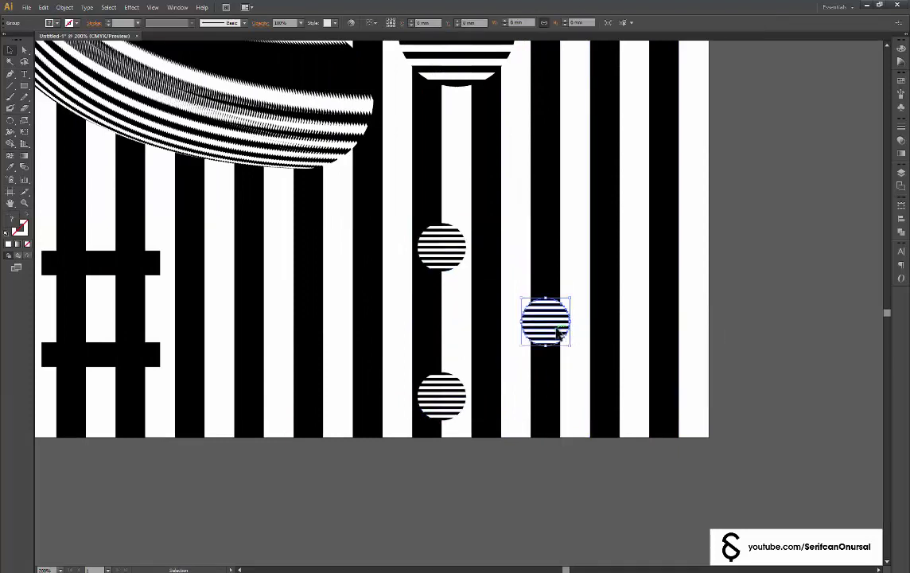
left_click_drag(577, 309, 561, 350)
Step: Blend the top-left, right and bottom circles together with Object > Blend > Make
left_click(429, 254)
left_click(442, 243)
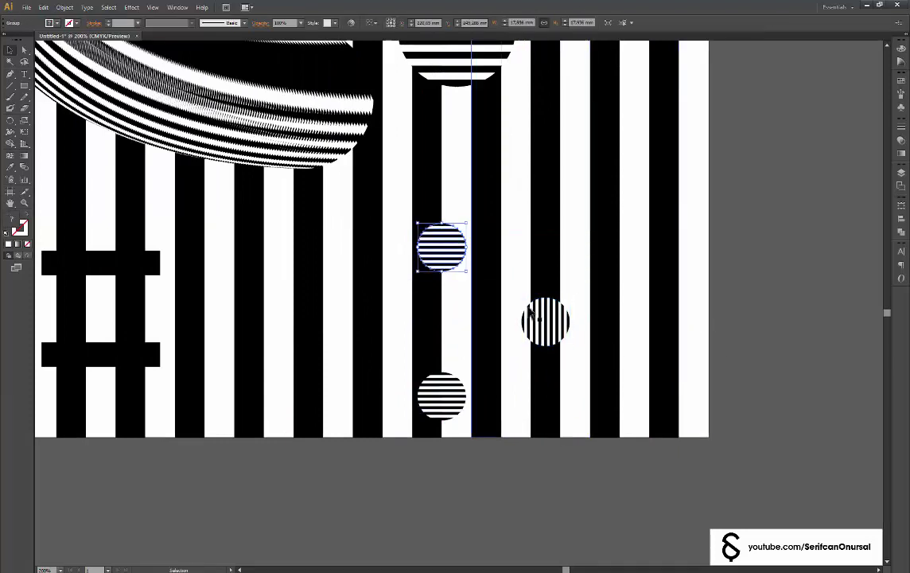
left_click(557, 321, "shift")
key("ctrl+alt+b")
left_click(568, 372)
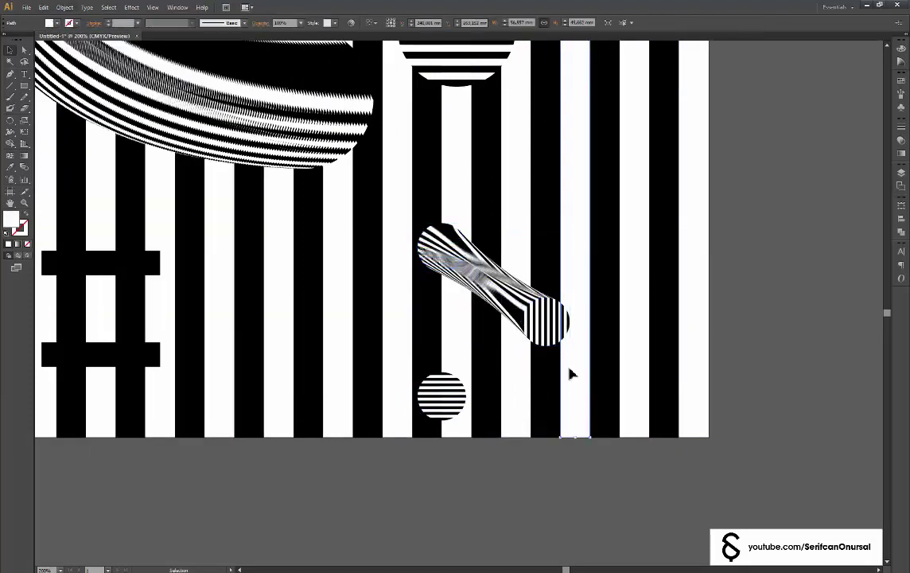
left_click(549, 318)
left_click(442, 397, "shift")
key("ctrl+alt+b")
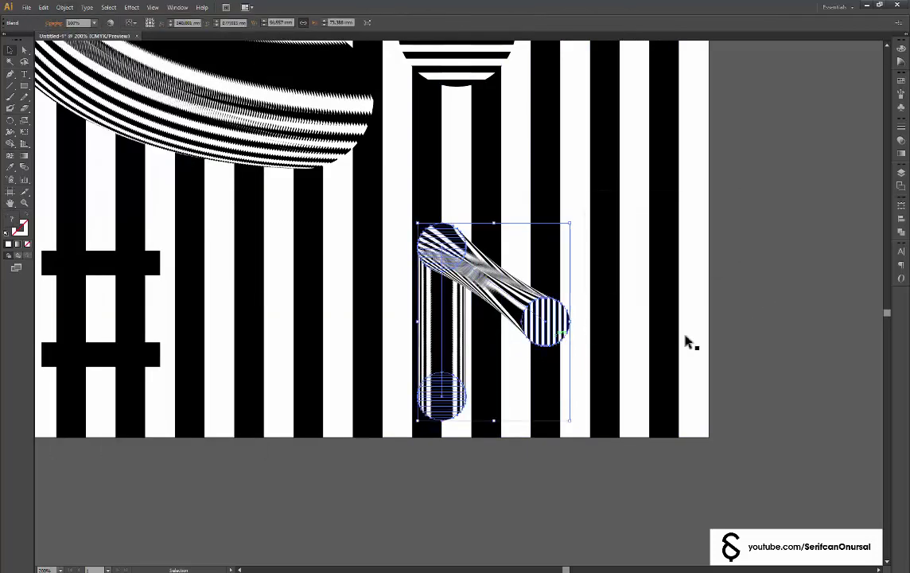
Step: Inspect the blended shape, then undo back to the three separate circles
left_click(785, 337)
scroll(643, 376, "down", 3)
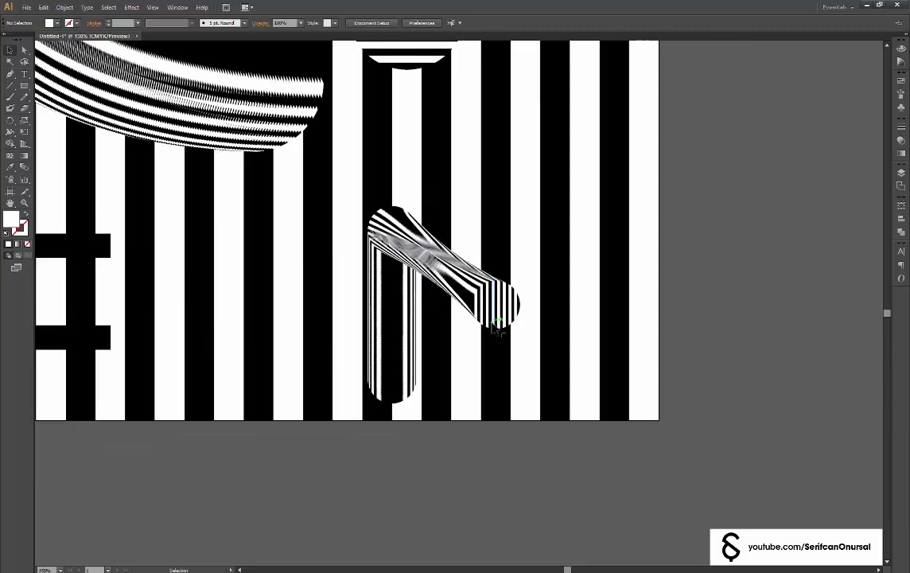
left_click_drag(521, 296, 549, 302)
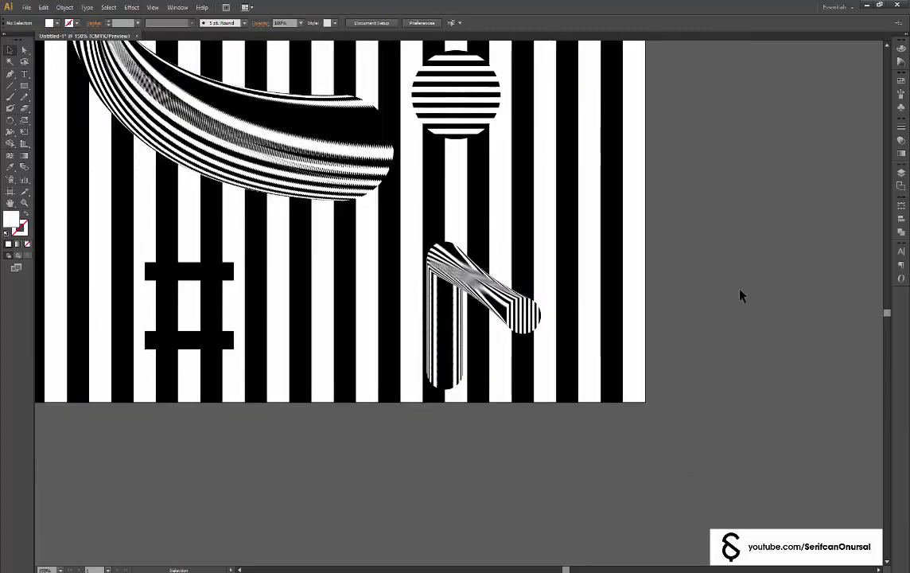
key("ctrl+z")
key("ctrl+z")
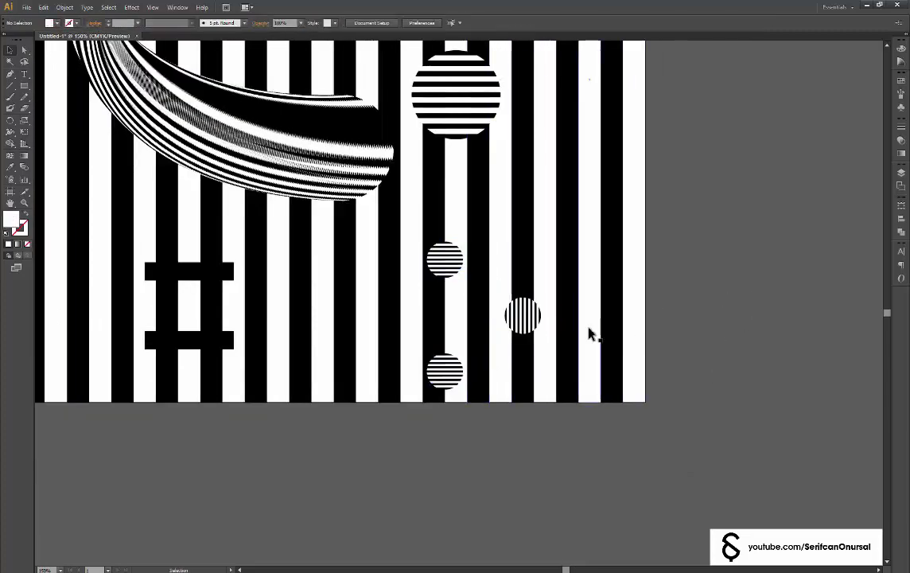
Step: Duplicate the vertical-striped circle and stack the two copies exactly
scroll(542, 335, "up", 3)
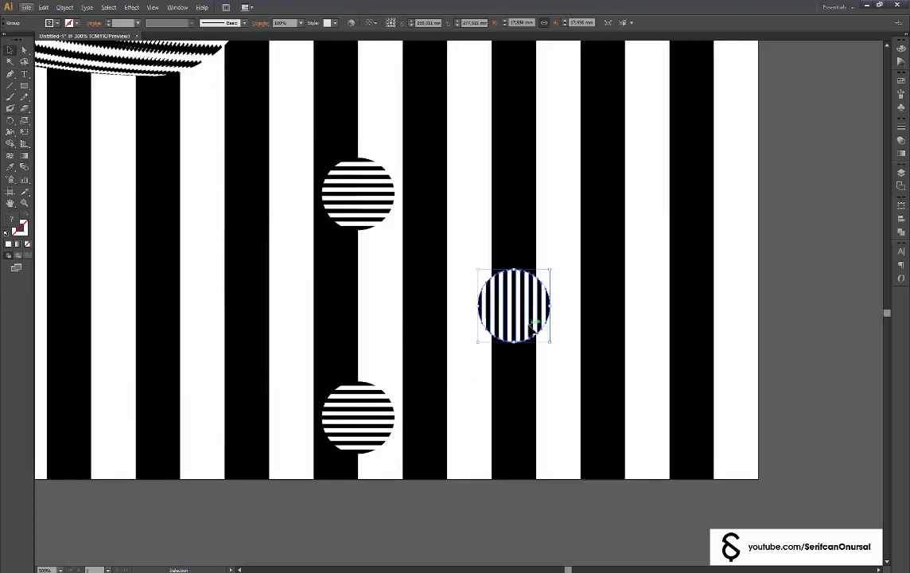
mouse_move(525, 318)
left_mouse_down()
mouse_move(559, 334)
mouse_move(497, 318)
left_mouse_up()
left_click(491, 316, "shift")
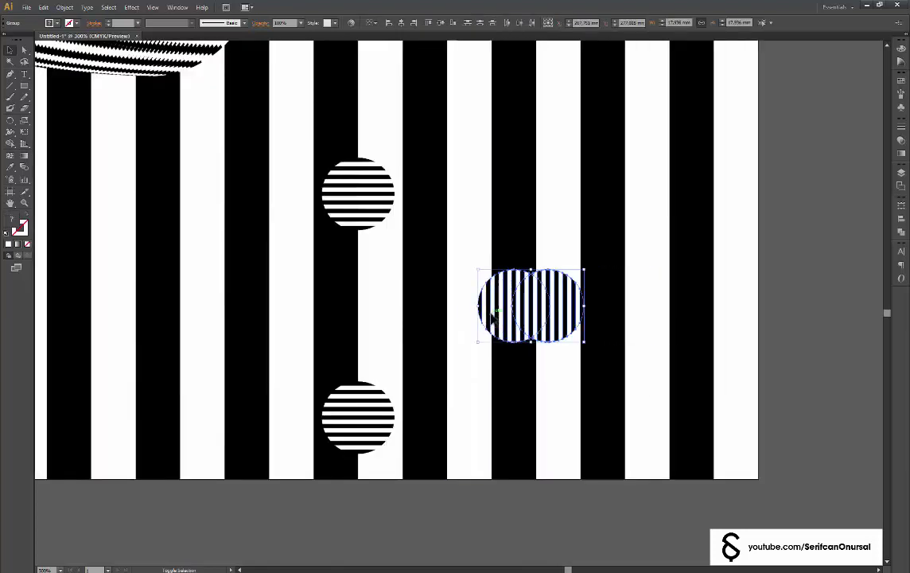
left_click(388, 22)
Step: Blend the top circle to the right circle, and the bottom circle to the top circle
left_click(354, 209, "shift")
key("ctrl+alt+b")
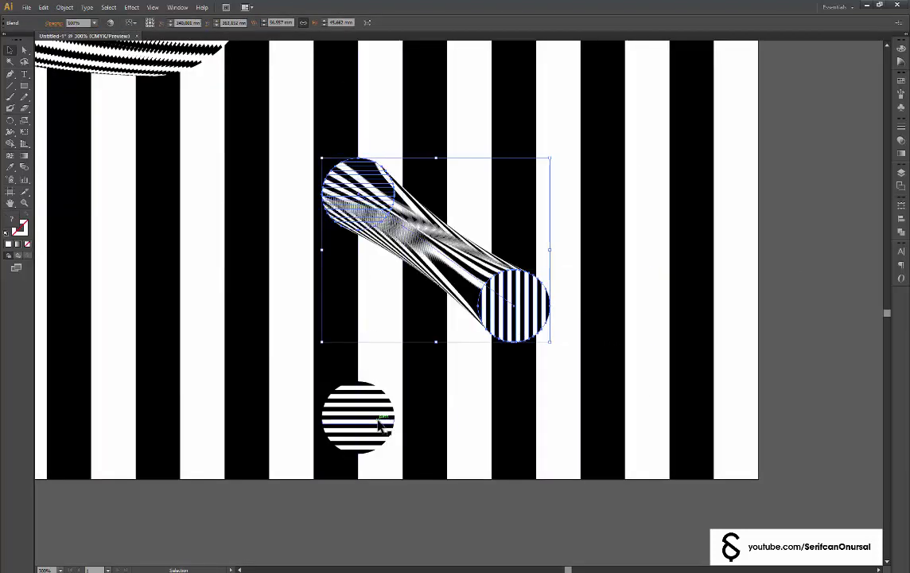
left_click(380, 425)
left_click(370, 247)
left_click(375, 415, "shift")
key("ctrl+alt+b")
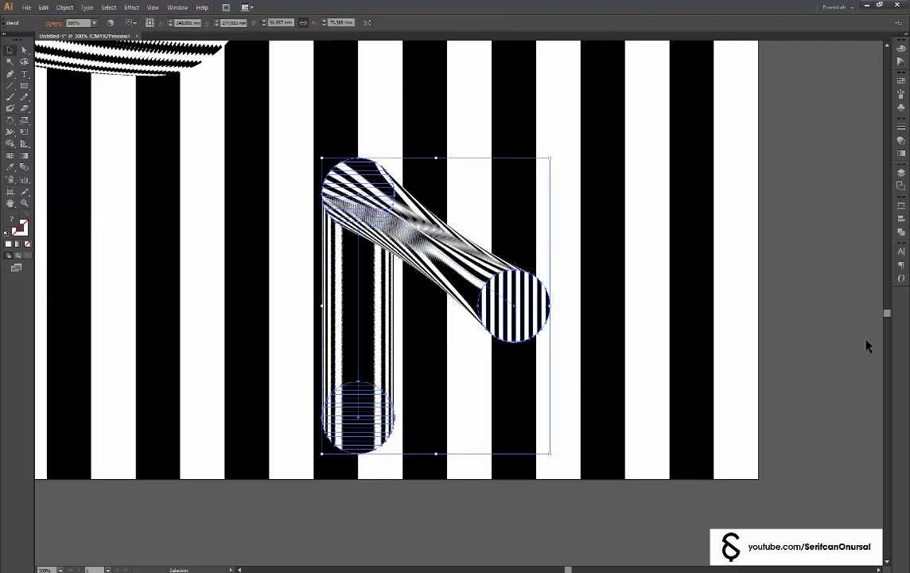
Step: Blend the bottom circle to the right circle, then enter the blend in Outline view
left_click(775, 310)
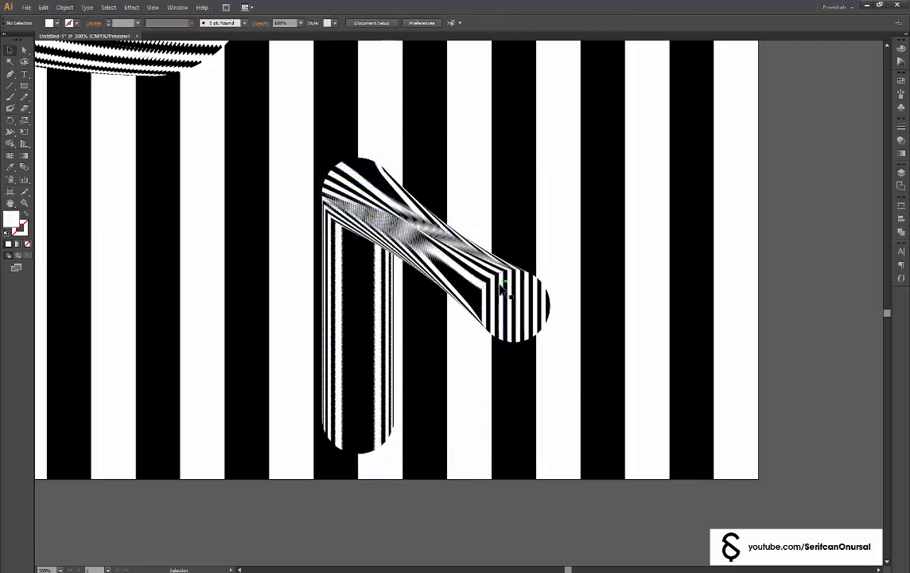
left_click(501, 290)
key("ctrl+alt+b")
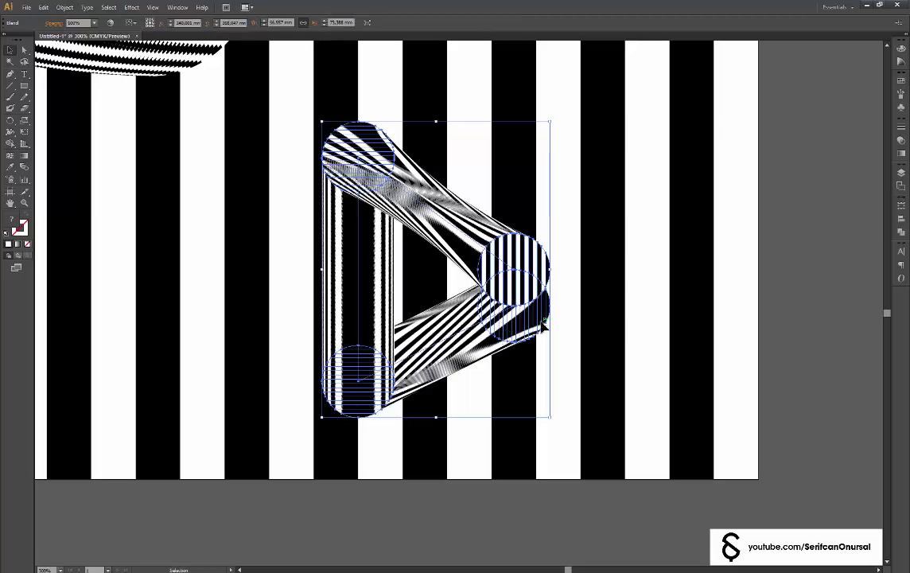
scroll(544, 326, "up", 1)
key("ctrl+y")
double_click(529, 265)
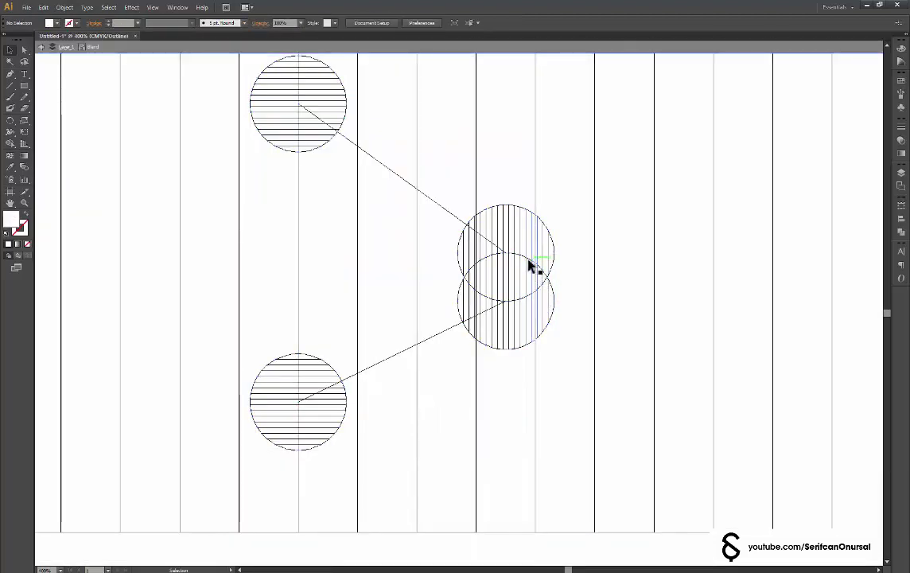
Step: Move the blend's right circle up between the others and exit blend editing
left_click_drag(529, 264, 526, 223)
scroll(716, 350, "down", 1)
key("Escape")
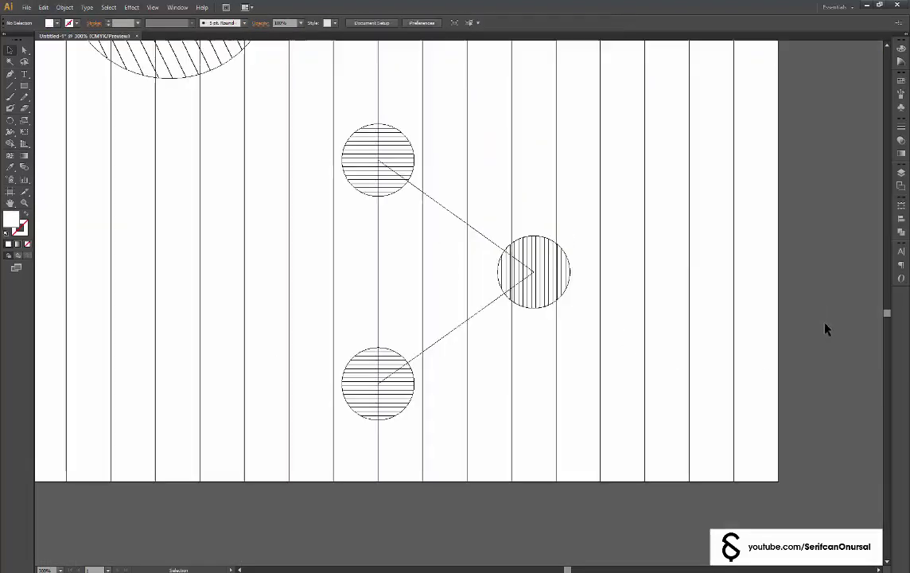
scroll(795, 334, "down", 2)
scroll(845, 344, "up", 1)
key("ctrl+y")
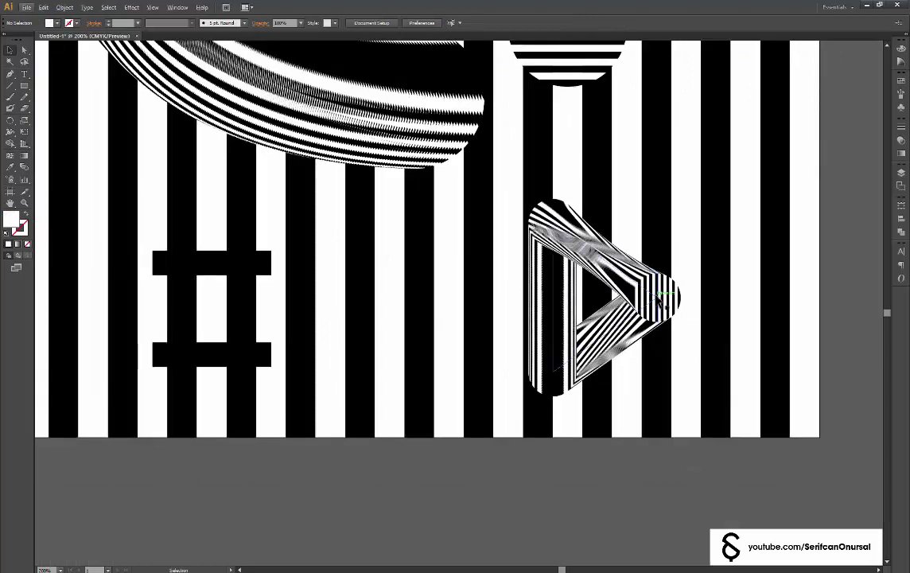
key("ctrl+y")
Step: Curve the upper spine of the D blend with the Direct Selection tool
key("a")
scroll(673, 311, "up", 1)
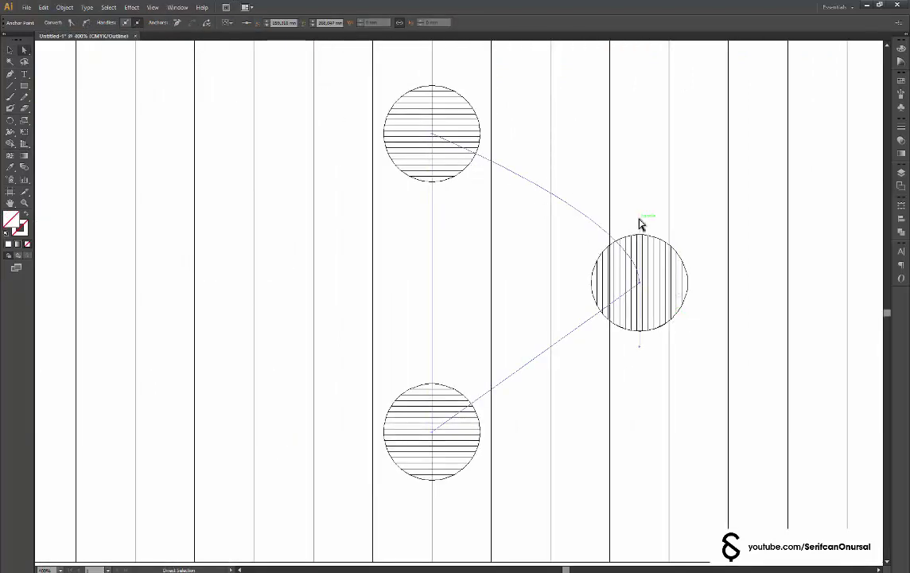
mouse_move(641, 224)
left_mouse_down()
mouse_move(642, 110)
mouse_move(641, 133)
left_mouse_up()
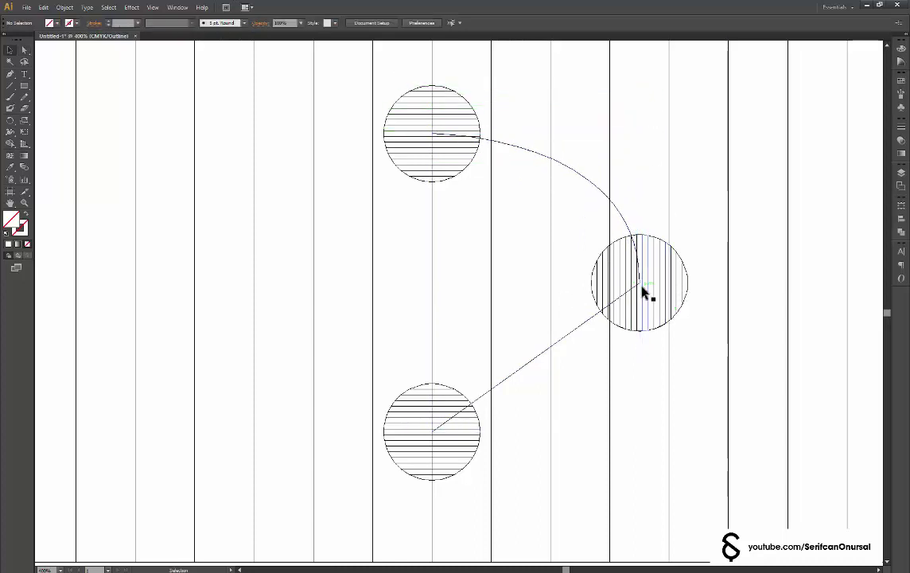
left_click(646, 445)
scroll(650, 418, "up", 1, "alt")
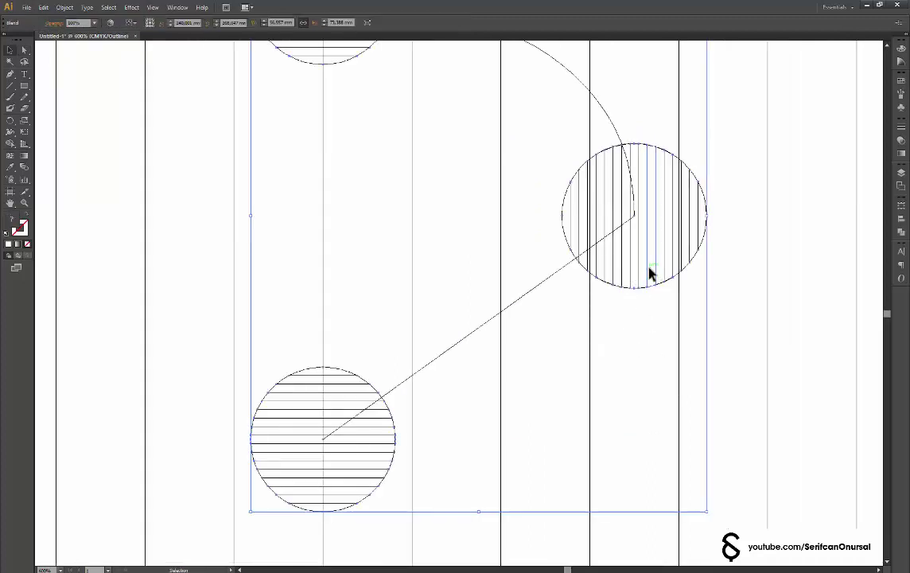
Step: Make the right circle's spine anchor smooth and pull its handle to round the D
double_click(649, 272)
key("a")
left_click_drag(649, 260, 637, 220)
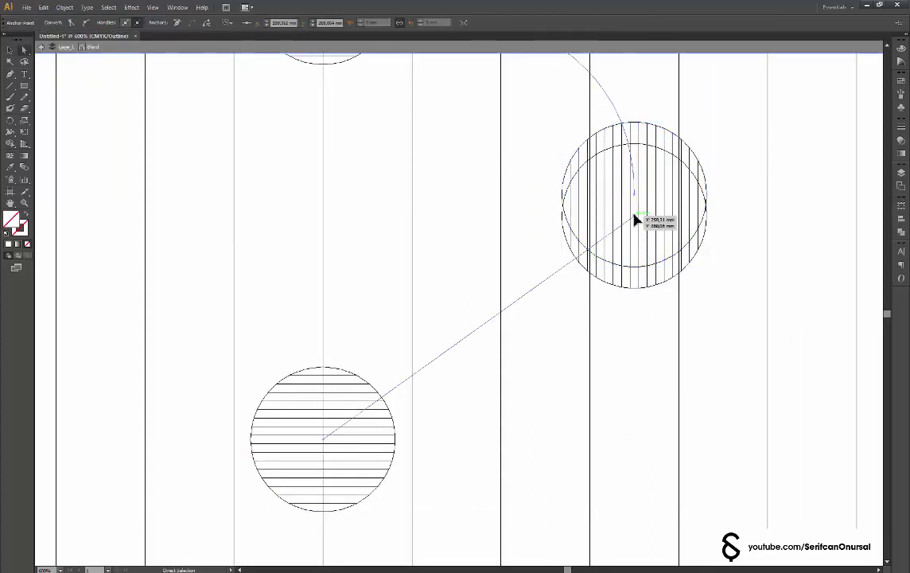
left_click(85, 22)
left_click_drag(632, 315, 636, 439)
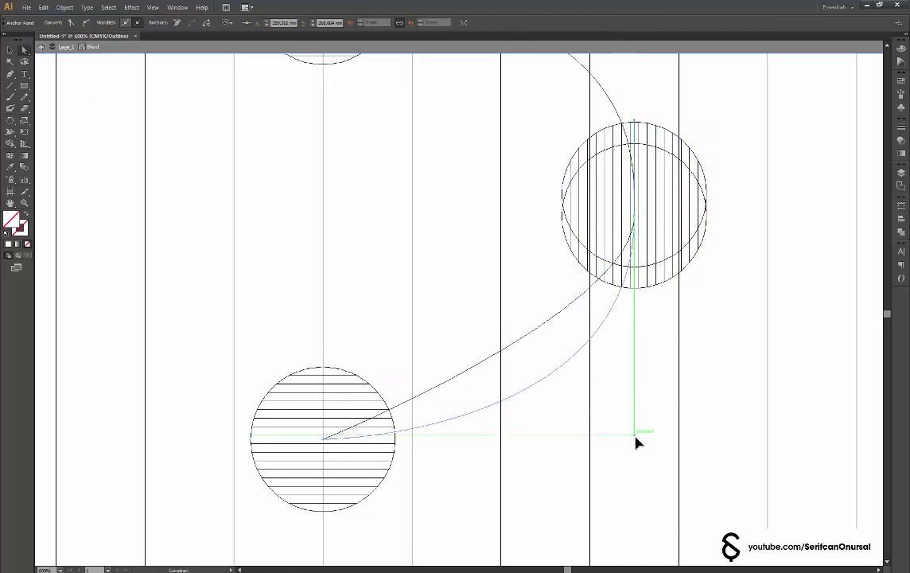
left_click(668, 304)
key("Escape")
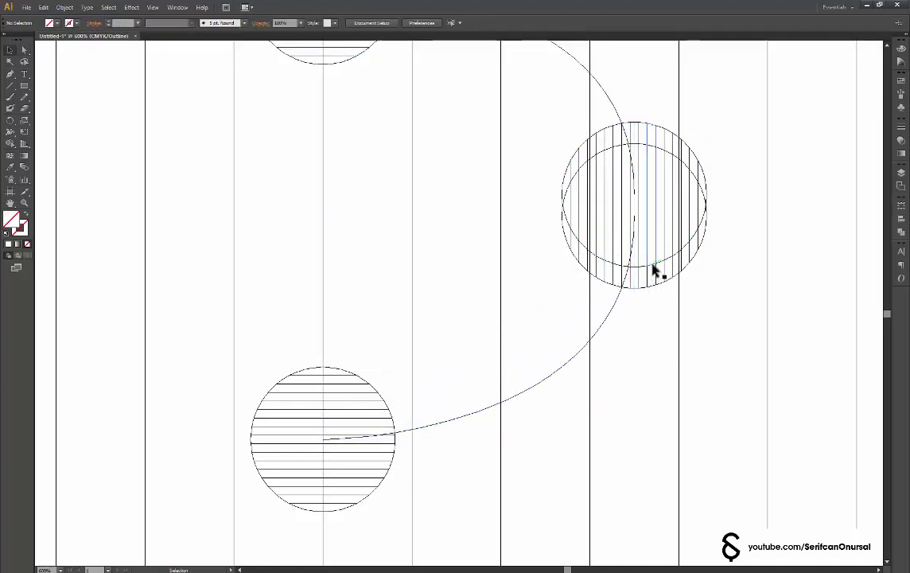
left_click_drag(653, 271, 653, 290)
Step: Return to preview and rotate the D blend's right circle to retwist its stripes
key("ctrl+minus")
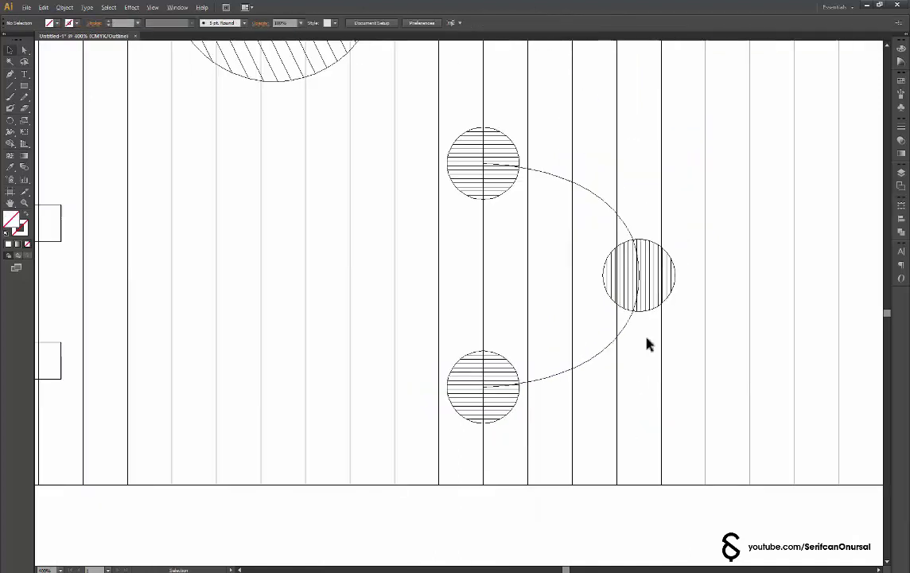
key("ctrl+y")
key("ctrl+minus")
key("ctrl+minus")
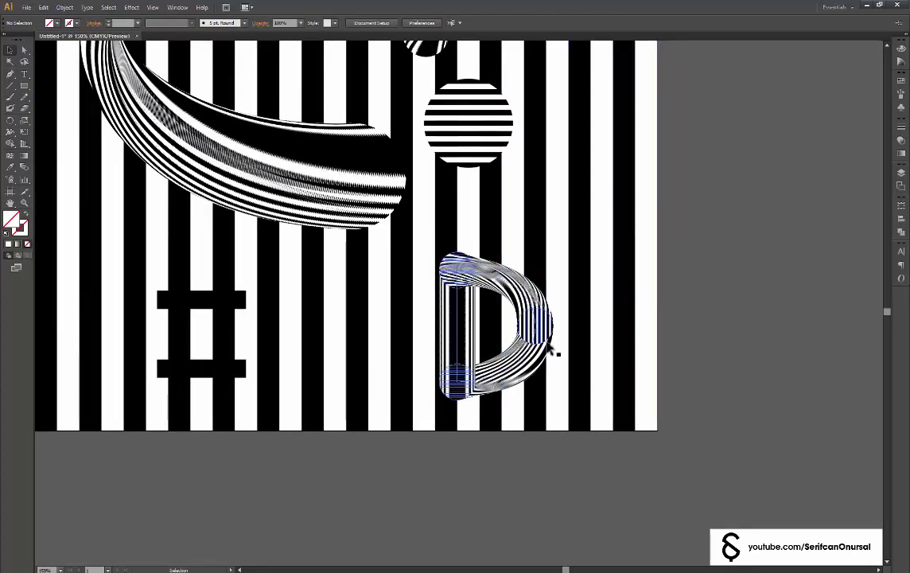
scroll(550, 325, "up", 1)
double_click(550, 326)
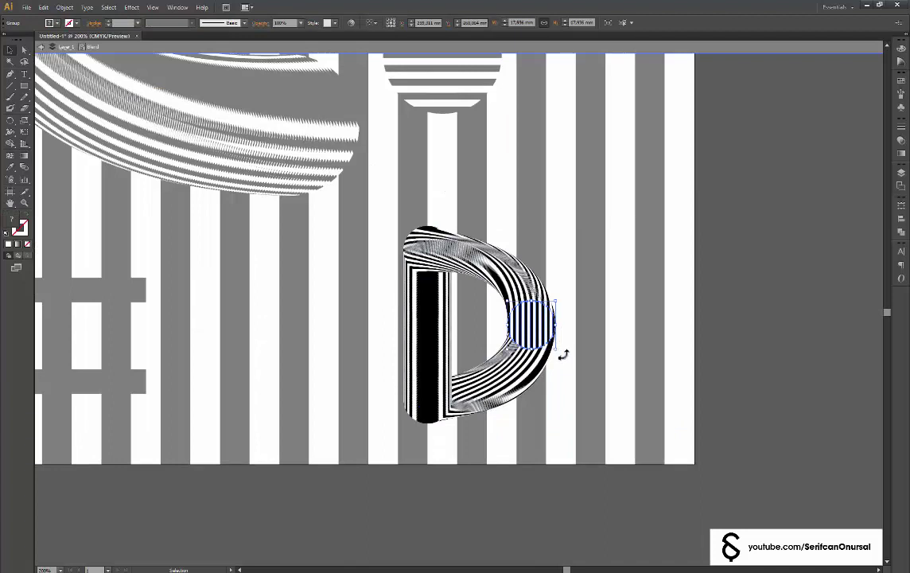
left_click_drag(582, 340, 754, 315)
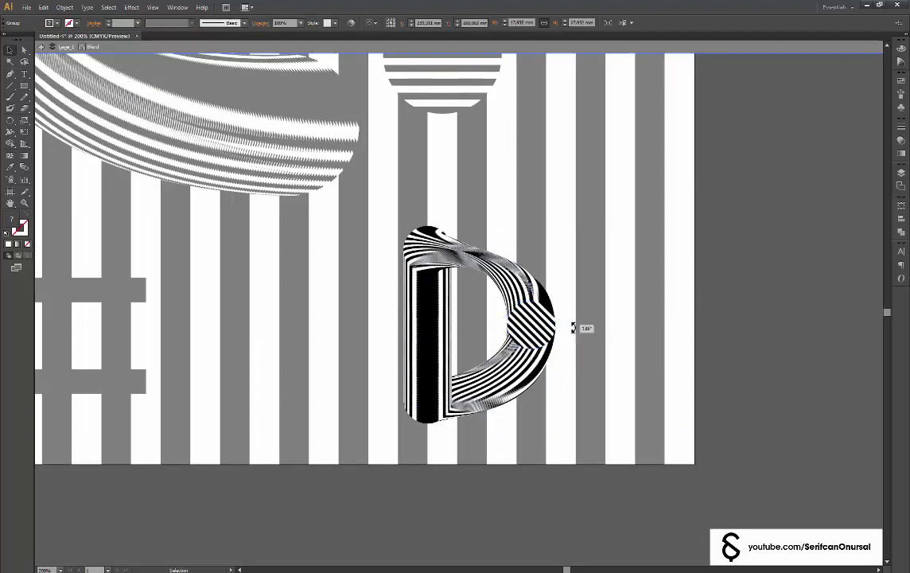
double_click(751, 346)
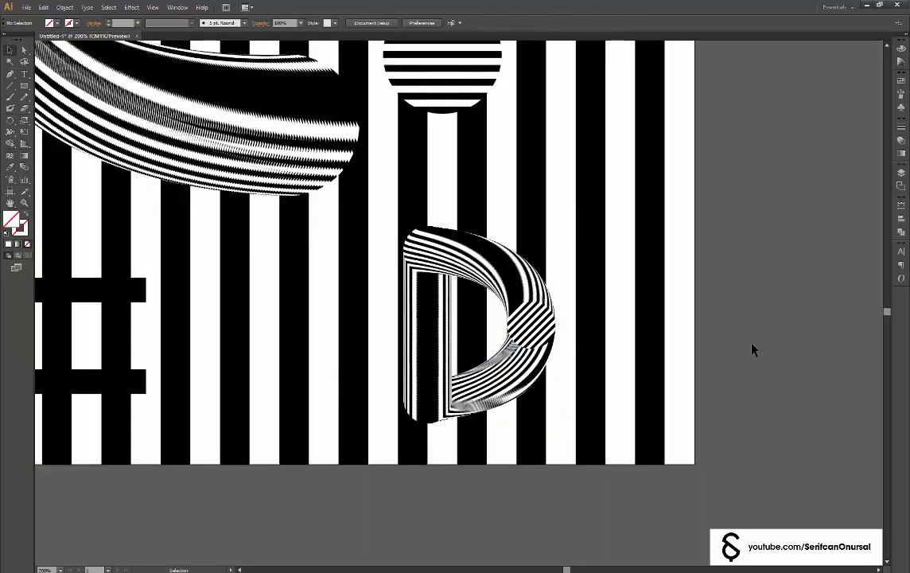
scroll(583, 359, "up", 1)
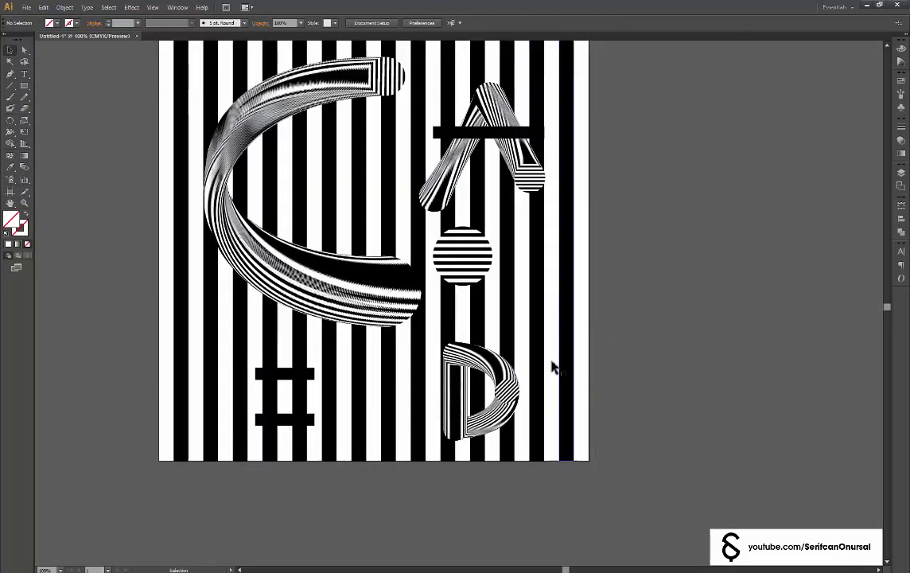
Step: Enlarge the striped D and shift the C's lower end circle to the left
left_click(517, 343)
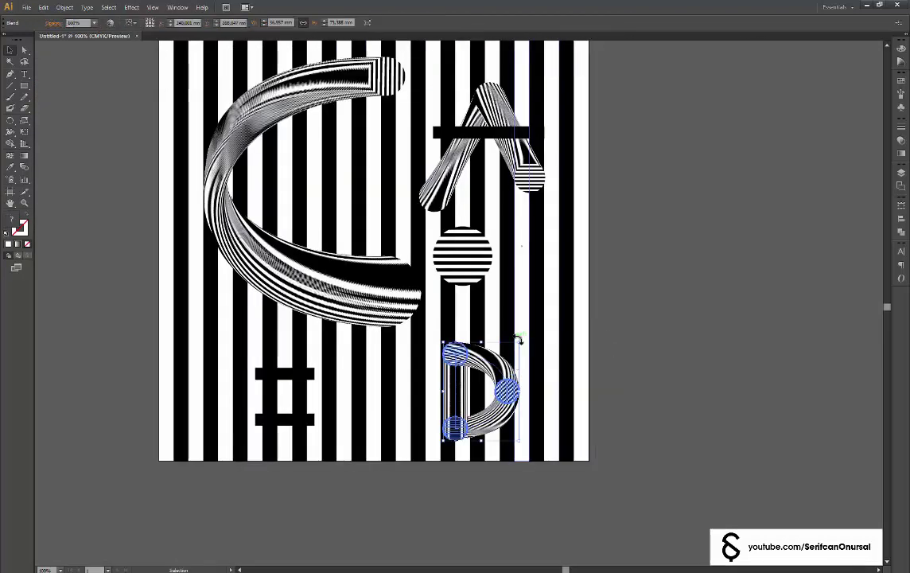
left_click_drag(518, 346, 593, 287)
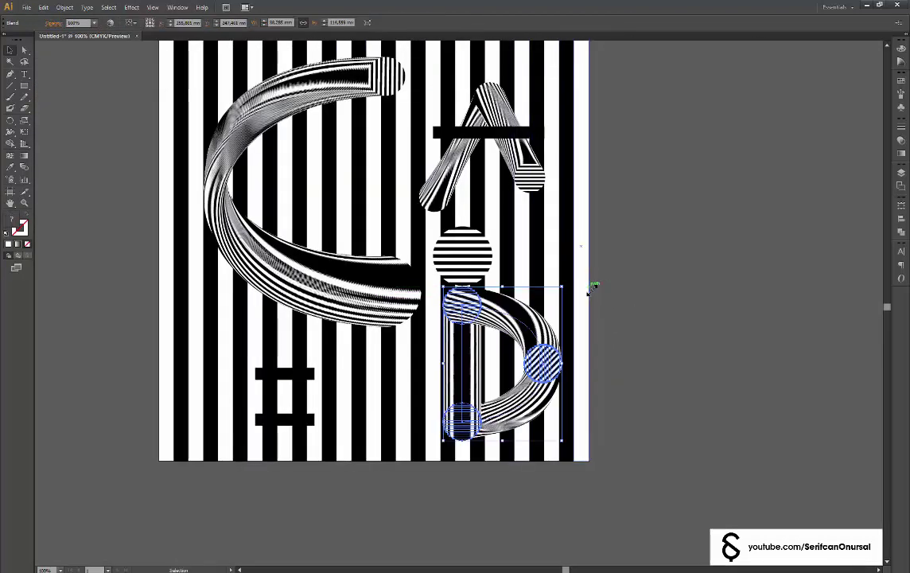
left_click(672, 358)
left_click_drag(673, 358, 694, 476)
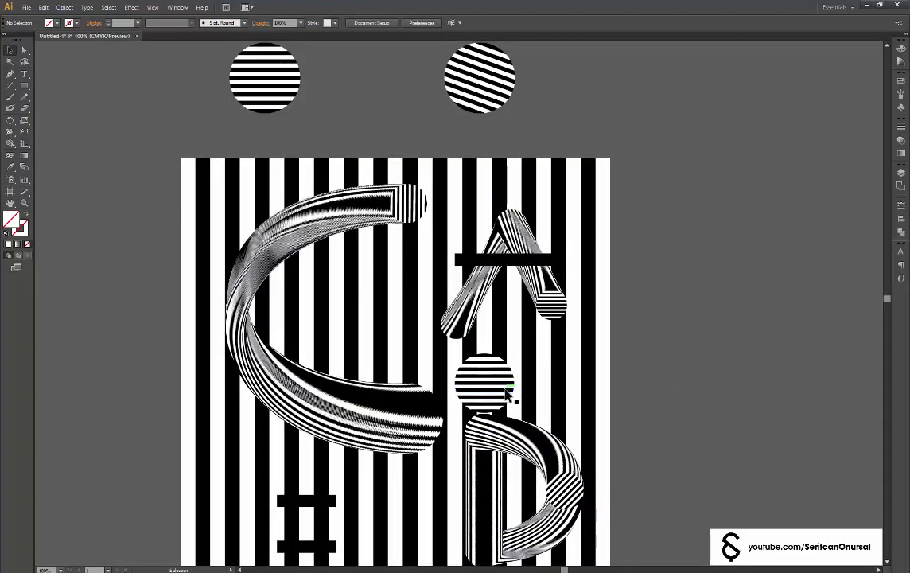
left_click_drag(639, 392, 639, 290)
left_click(419, 318)
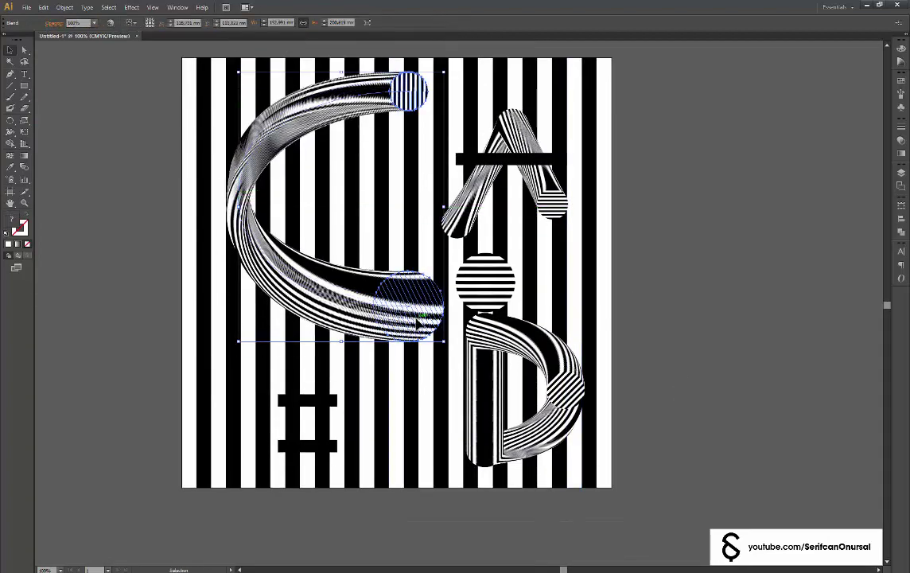
mouse_move(419, 318)
left_mouse_down()
mouse_move(393, 326)
mouse_move(412, 332)
left_mouse_up()
Step: Raise the A higher on the poster and move the striped dot into the C
left_click(680, 319)
left_click(548, 199)
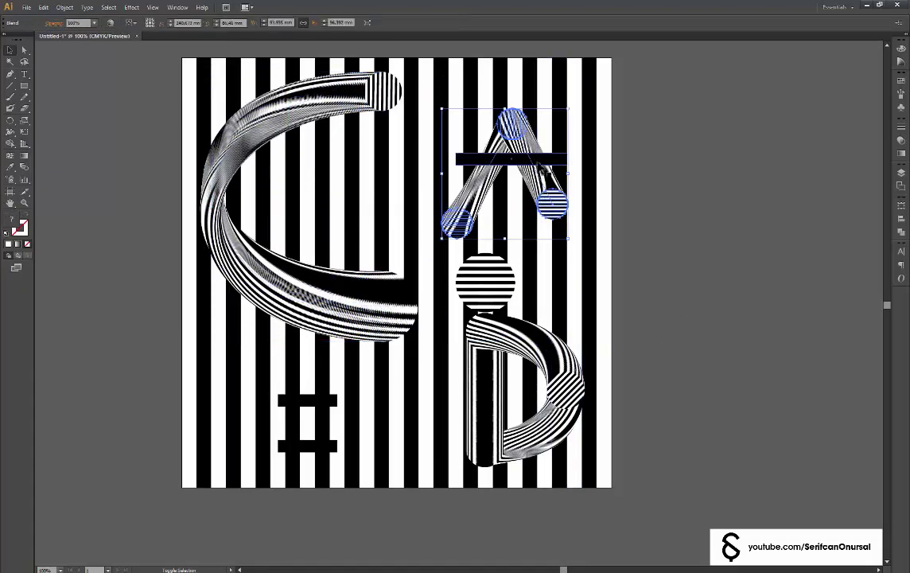
left_click_drag(549, 165, 548, 132)
left_click(745, 309)
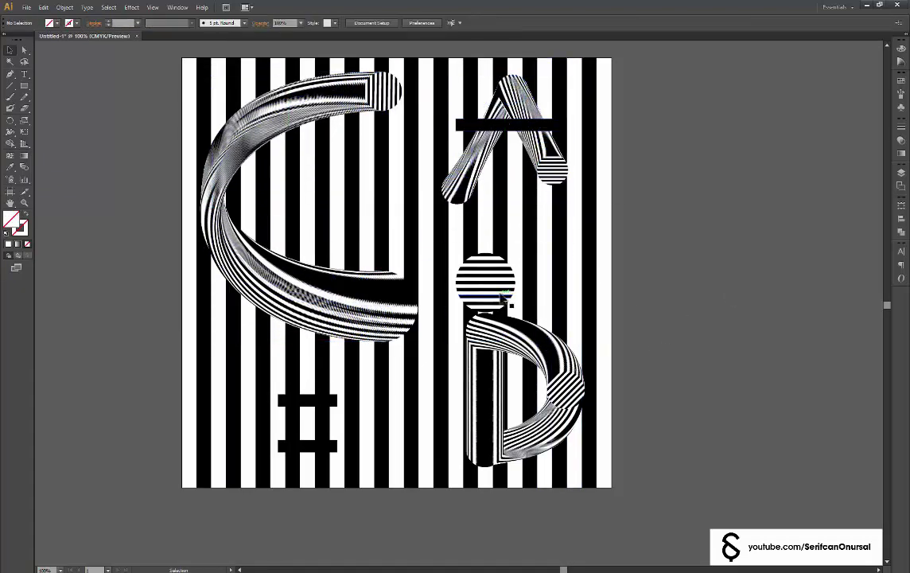
left_click_drag(499, 326, 338, 212)
Step: Move the D's top circle up-left and enlarge the D from its corner
left_click(481, 442)
left_click_drag(556, 364, 517, 279)
left_click_drag(544, 382, 598, 471)
left_click(590, 203)
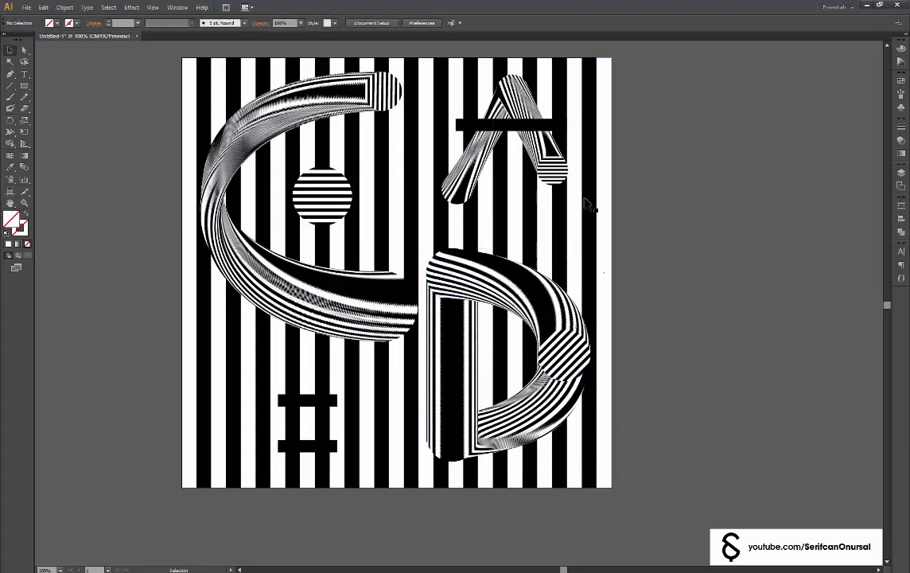
Step: Enlarge the A blend, without its crossbar, toward the lower left
left_click(556, 168)
left_click(478, 125, "shift")
left_click(479, 136, "shift")
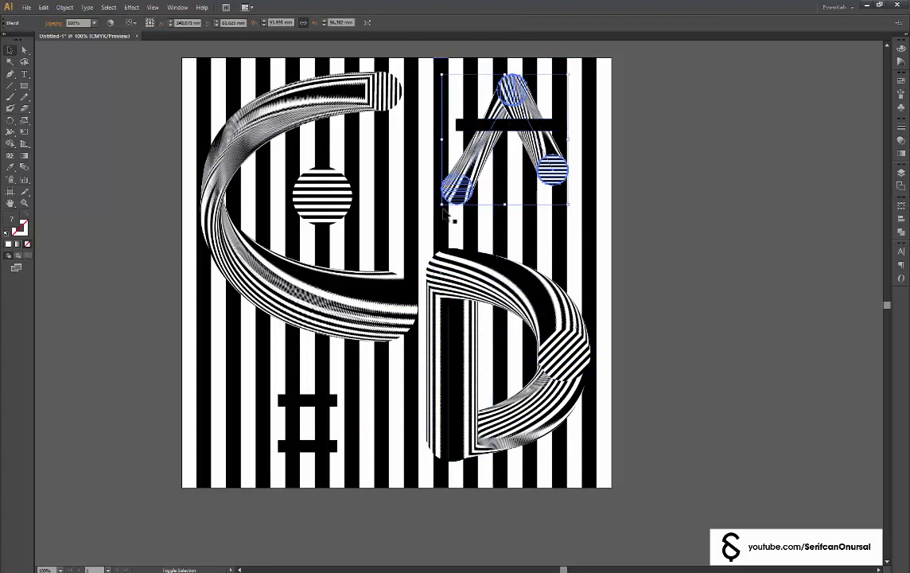
left_click_drag(443, 208, 412, 236)
Step: Inside the D blend, shrink and rotate the circle at the letter's base
scroll(682, 251, "up", 3)
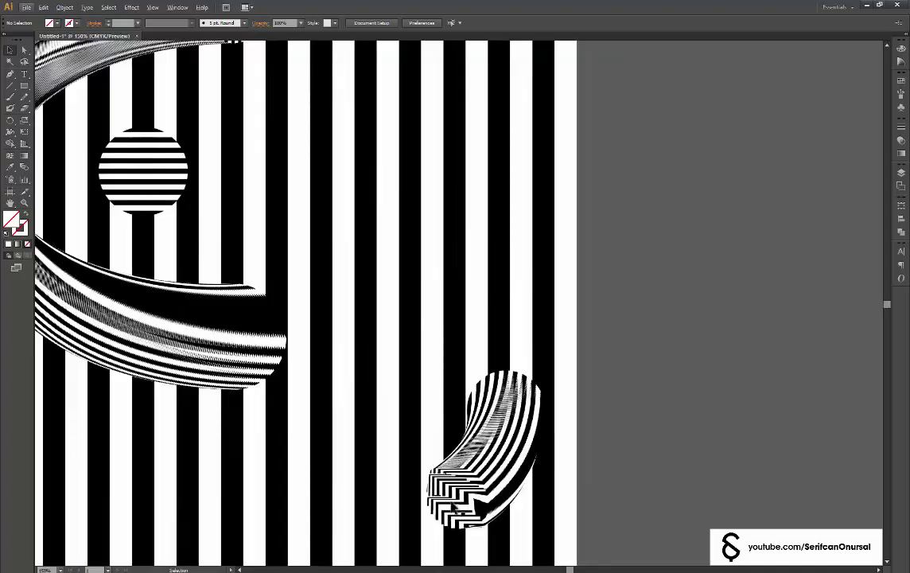
double_click(421, 471)
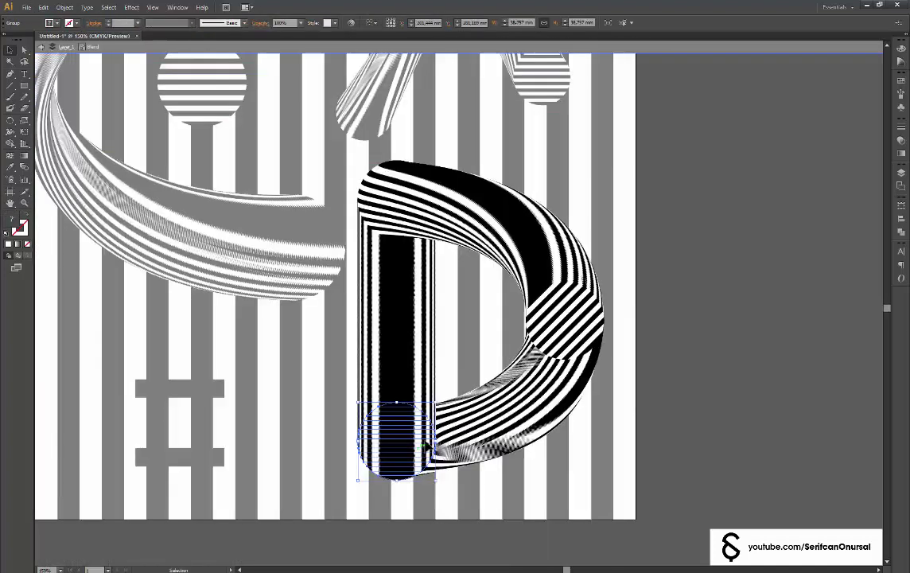
mouse_move(418, 447)
left_mouse_down()
mouse_move(419, 427)
mouse_move(420, 481)
left_mouse_up()
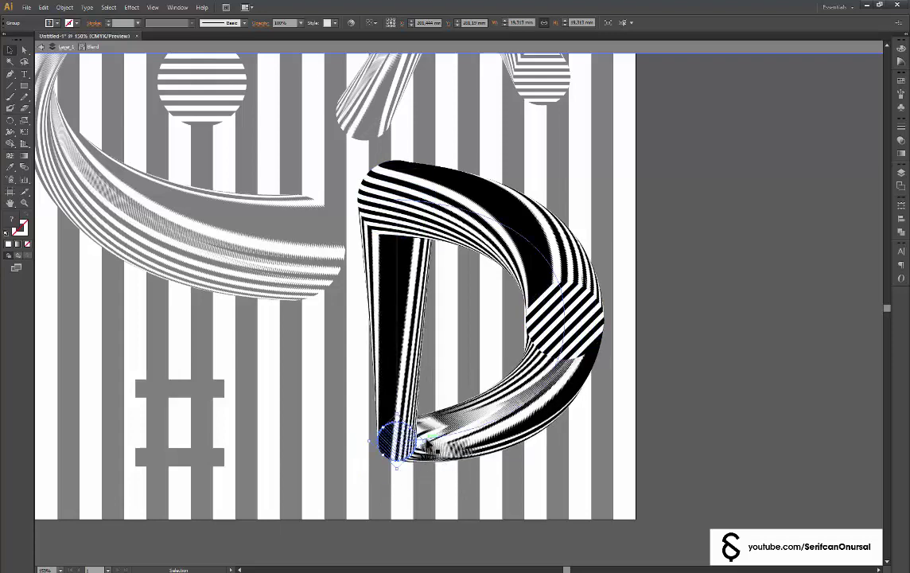
mouse_move(397, 437)
left_mouse_down()
mouse_move(427, 424)
mouse_move(335, 459)
mouse_move(462, 489)
left_mouse_up()
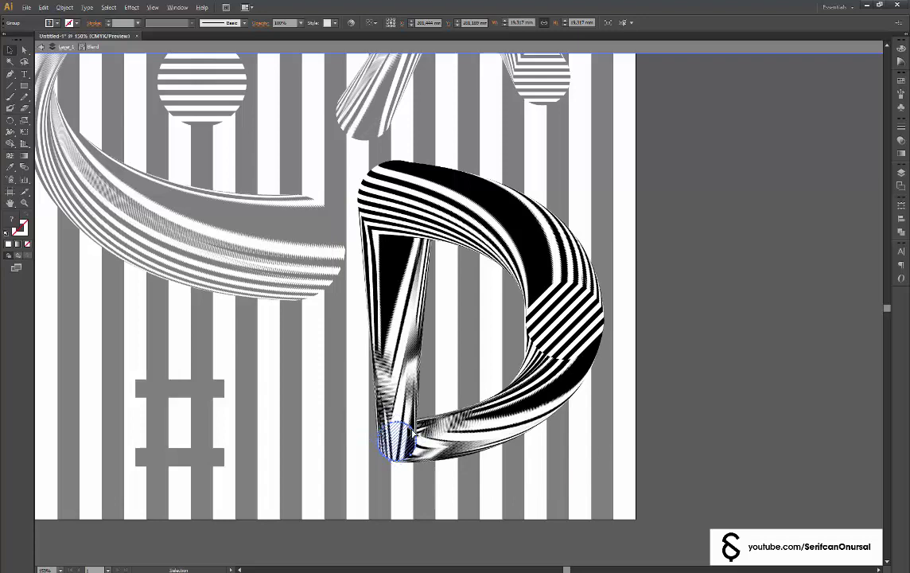
Step: Check the paths in Outline view, then rotate the base circle so its stripes run horizontally
scroll(410, 436, "up", 3)
key("ctrl+y")
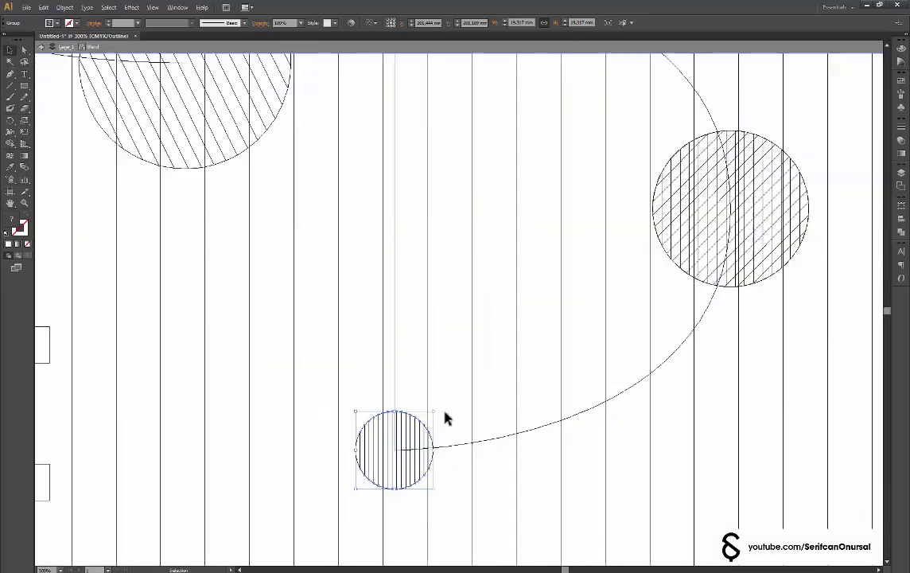
key("ctrl+y")
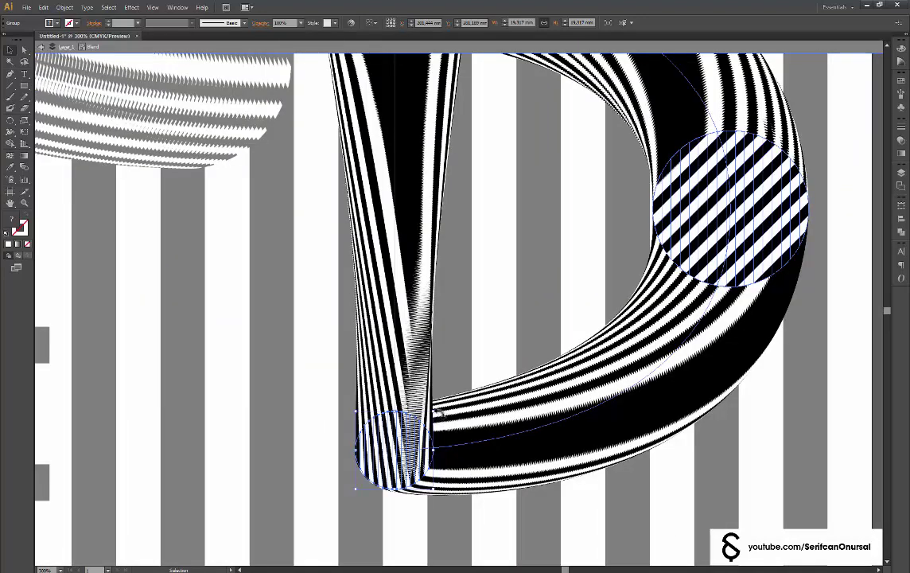
mouse_move(438, 412)
left_mouse_down()
mouse_move(463, 464)
mouse_move(451, 488)
left_mouse_up()
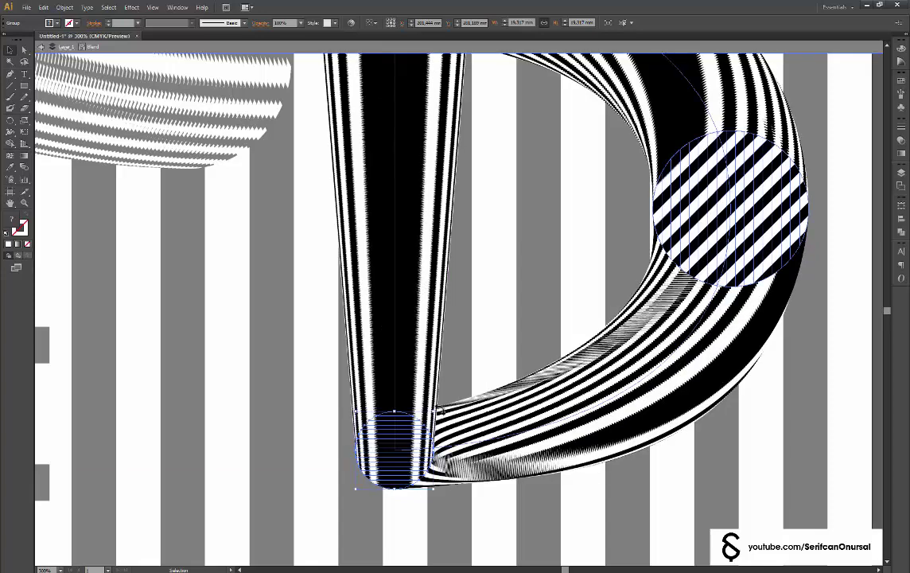
scroll(501, 421, "down", 2)
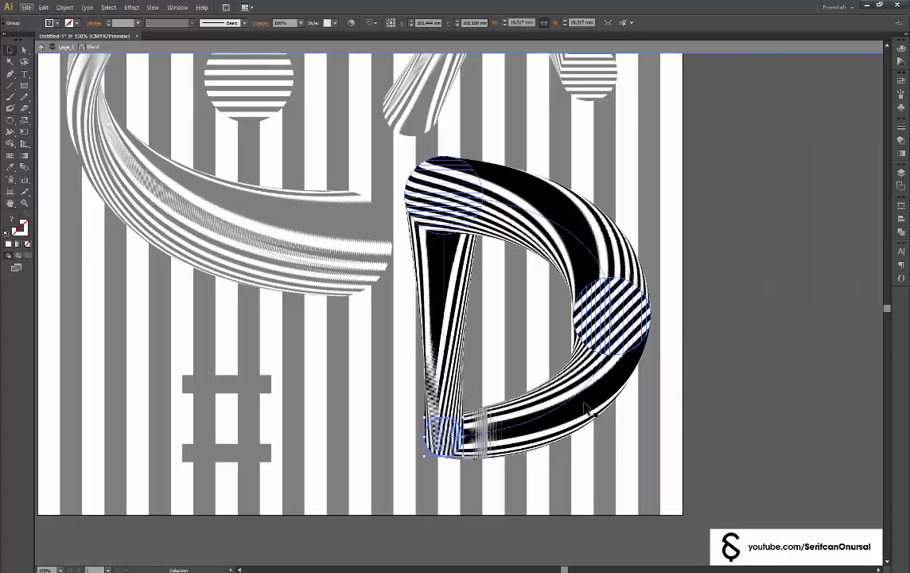
left_click(680, 382)
scroll(680, 382, "up", 1)
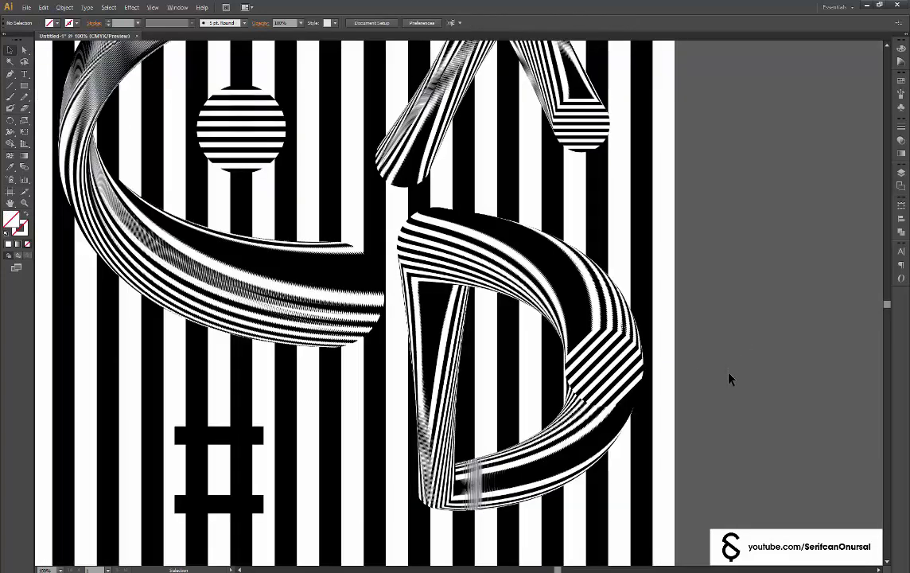
scroll(730, 379, "down", 1)
double_click(730, 378)
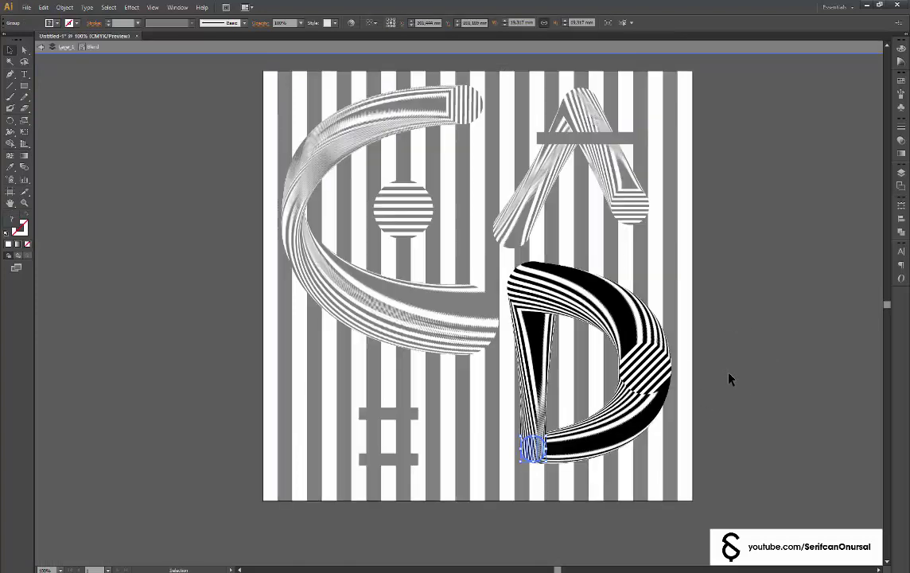
double_click(730, 378)
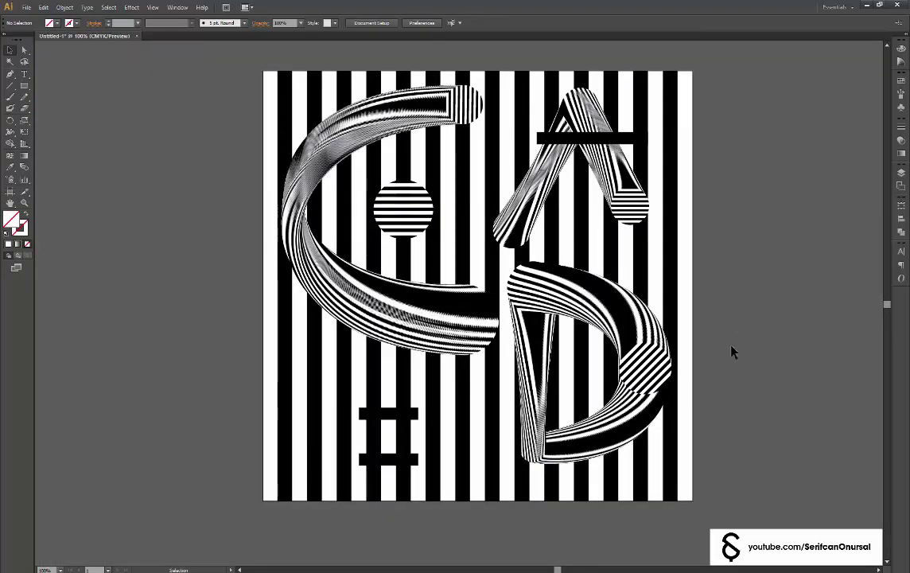
Step: Move the A's crossbar lower and switch to Outline view
scroll(628, 204, "up", 1)
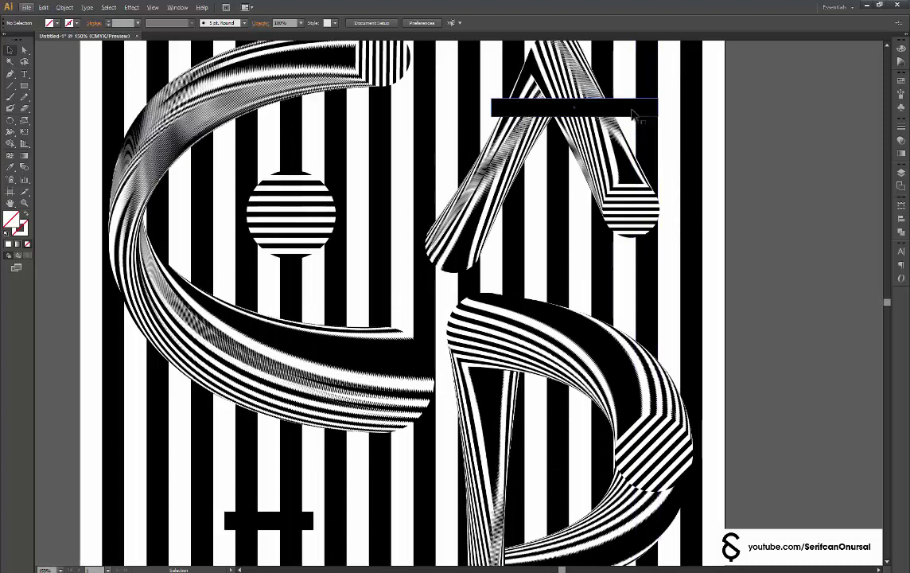
left_click(631, 111)
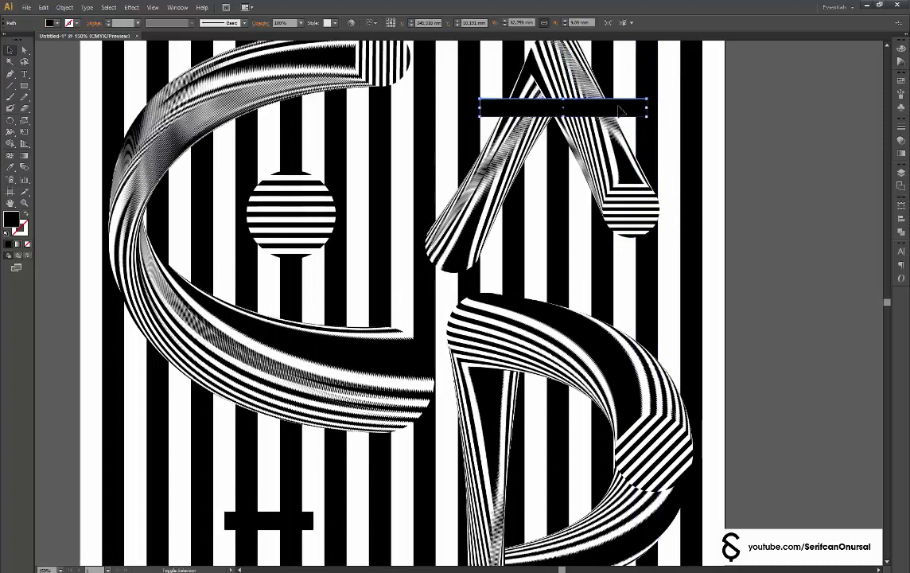
left_click_drag(621, 110, 636, 140)
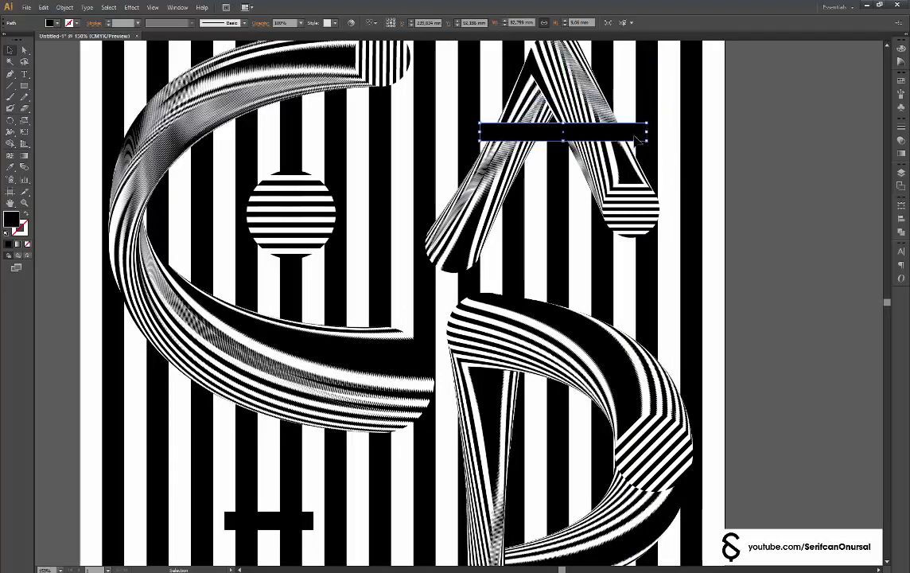
scroll(636, 140, "up", 2)
key("ctrl+y")
scroll(520, 146, "up", 2)
scroll(452, 194, "up", 1)
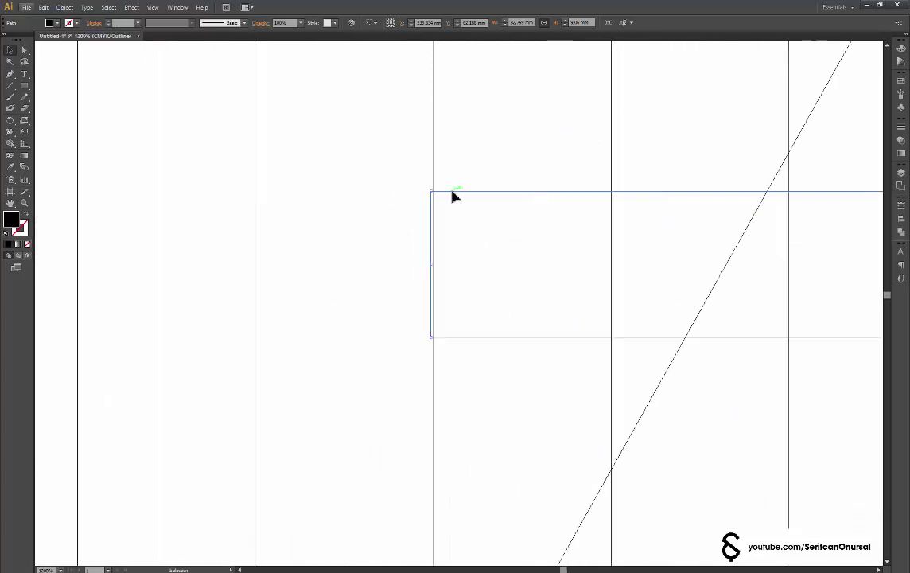
Step: Align the crossbar's left end to a stripe edge, shorten its right end, and return to preview
left_click_drag(451, 195, 461, 198)
scroll(491, 205, "down", 5)
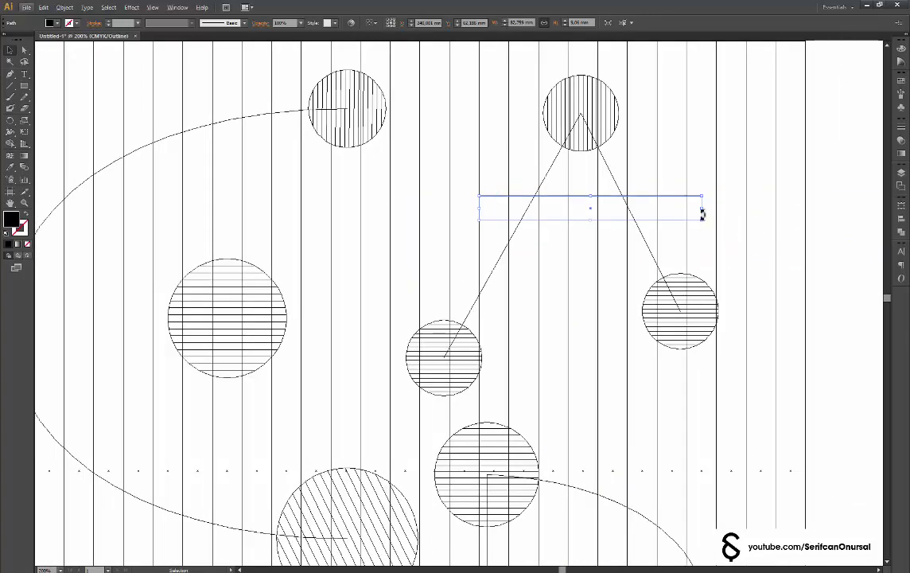
left_click_drag(701, 214, 686, 212)
left_click(831, 260)
key("ctrl+y")
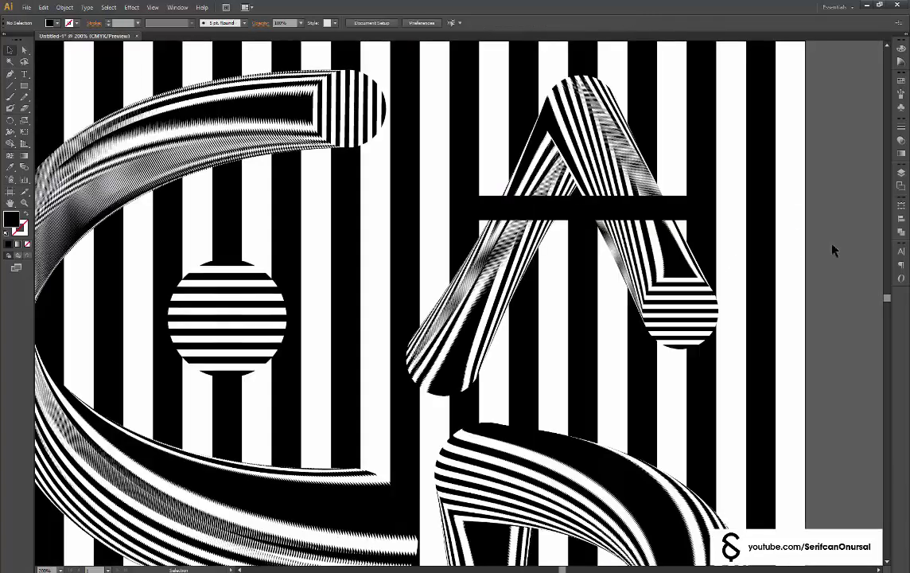
scroll(833, 249, "down", 2)
left_click_drag(831, 249, 731, 227)
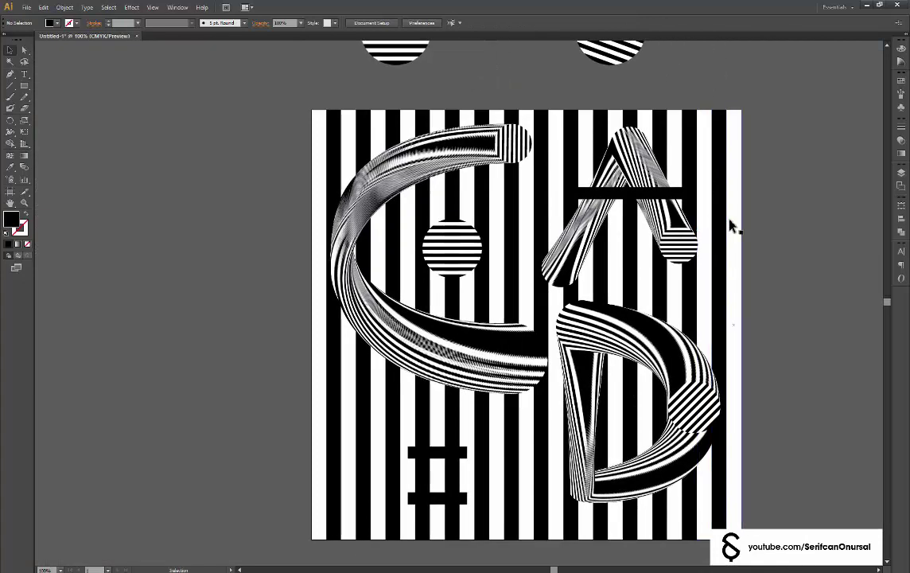
Step: Bring the A's legs in front of the crossbar
right_click(703, 240)
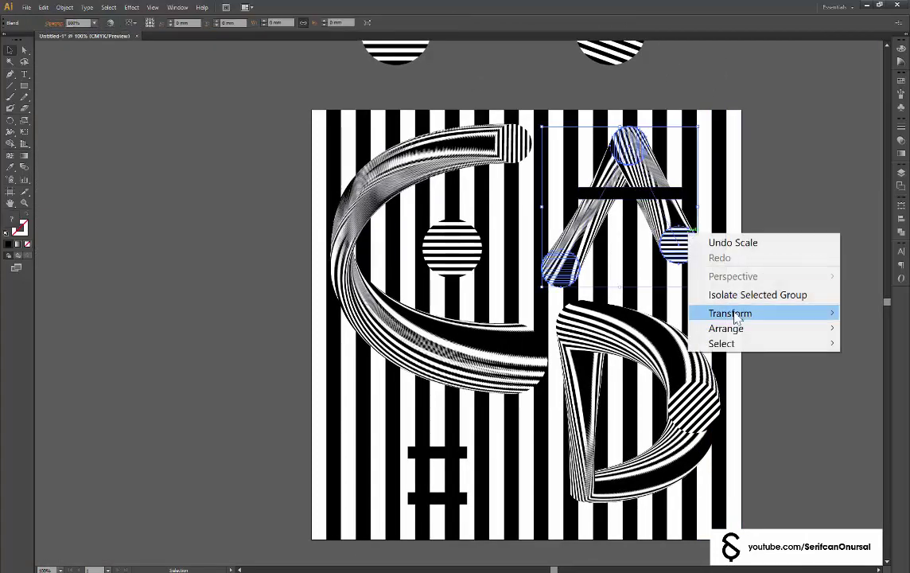
left_click(676, 321)
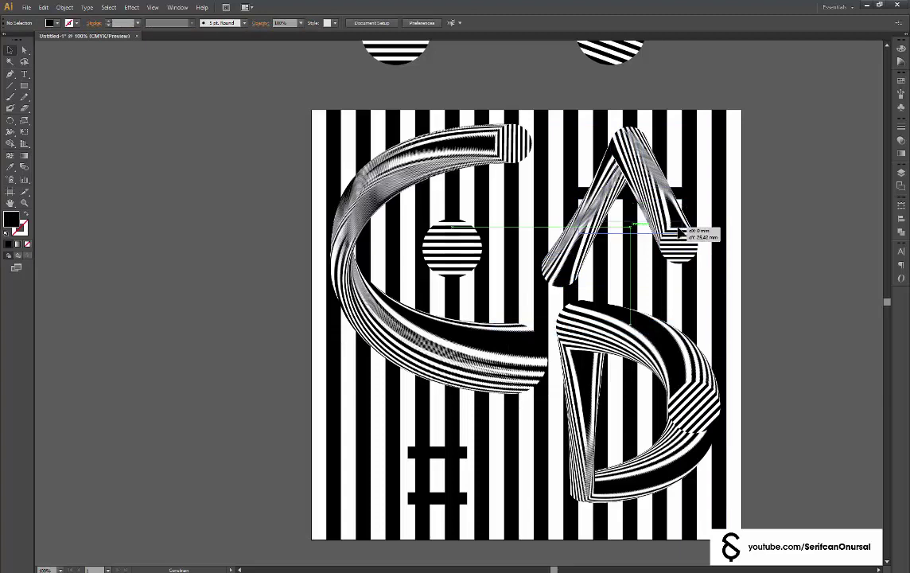
left_click(676, 195)
left_click(834, 230)
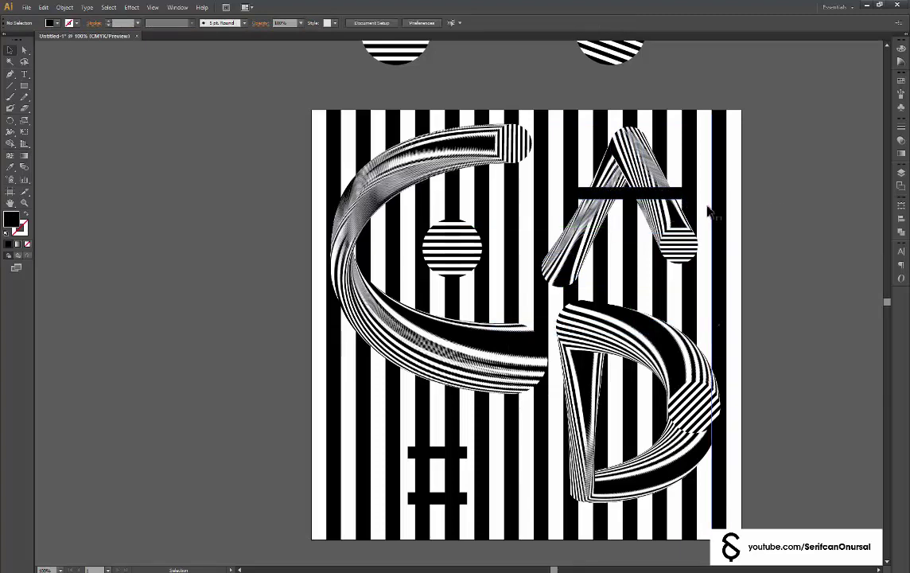
scroll(577, 266, "up", 1)
Step: Shrink the end circle at the base of the A's left leg to about 22 mm
double_click(575, 279)
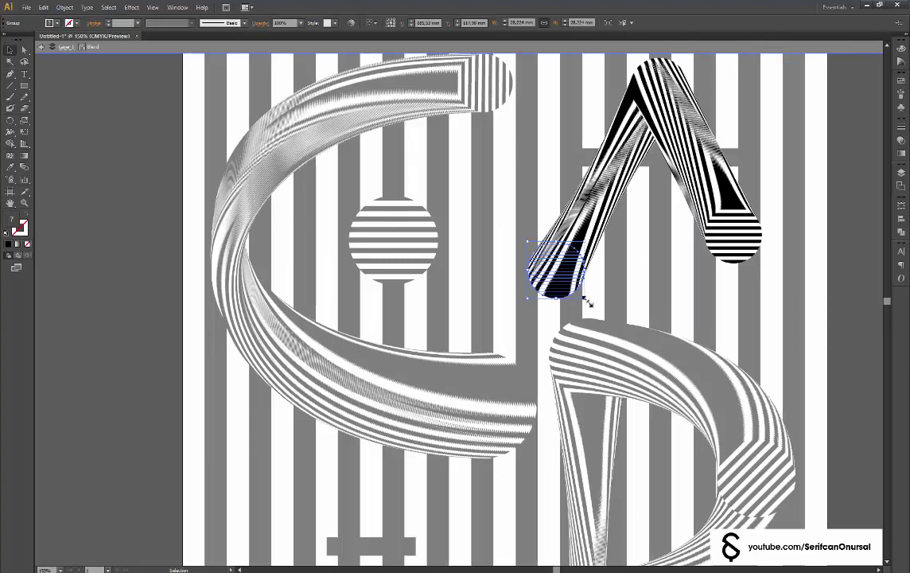
left_click_drag(586, 299, 582, 294)
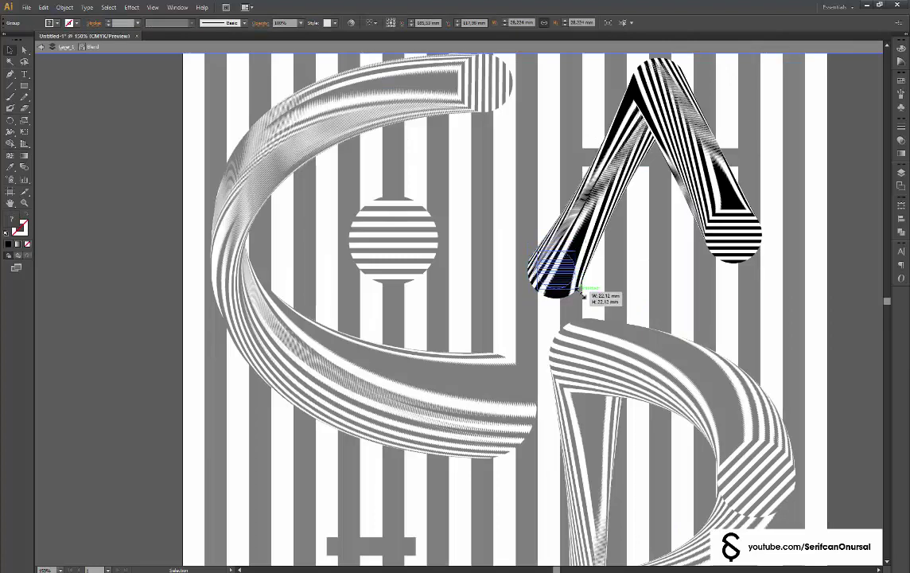
mouse_move(646, 299)
left_mouse_down()
mouse_move(636, 334)
mouse_move(637, 192)
left_mouse_up()
double_click(646, 291)
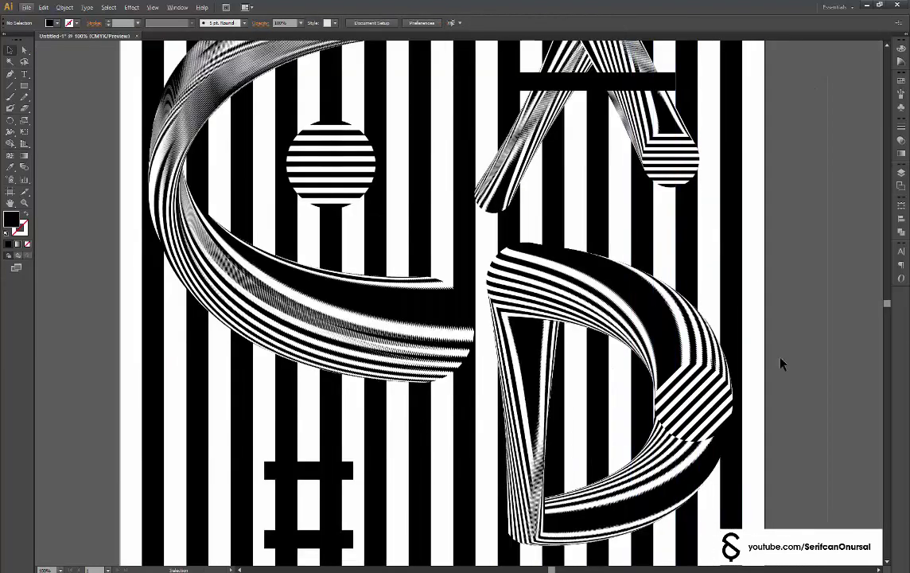
Step: Inside the isolated C blend, move the C's lower end circle further down
scroll(779, 365, "down", 1)
left_click_drag(815, 389, 817, 364)
left_click(539, 316)
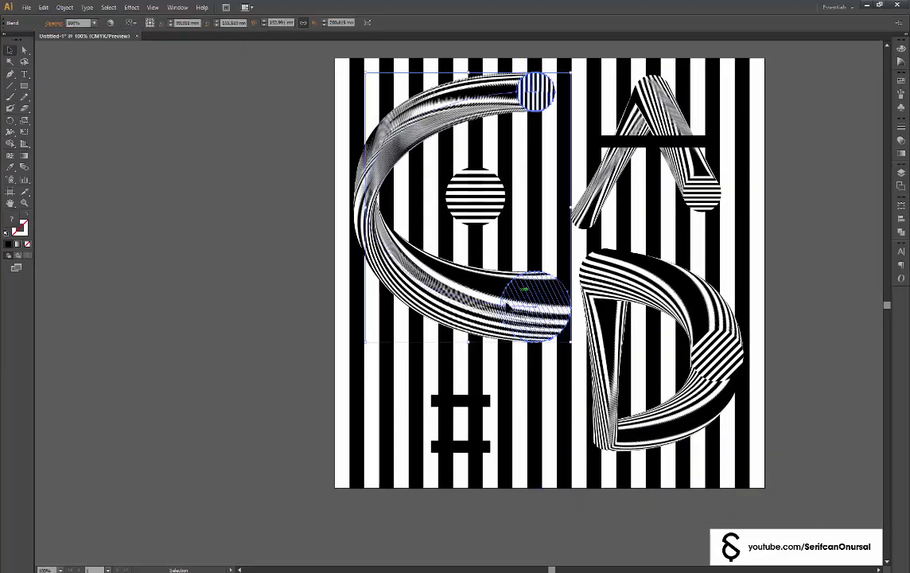
double_click(551, 306)
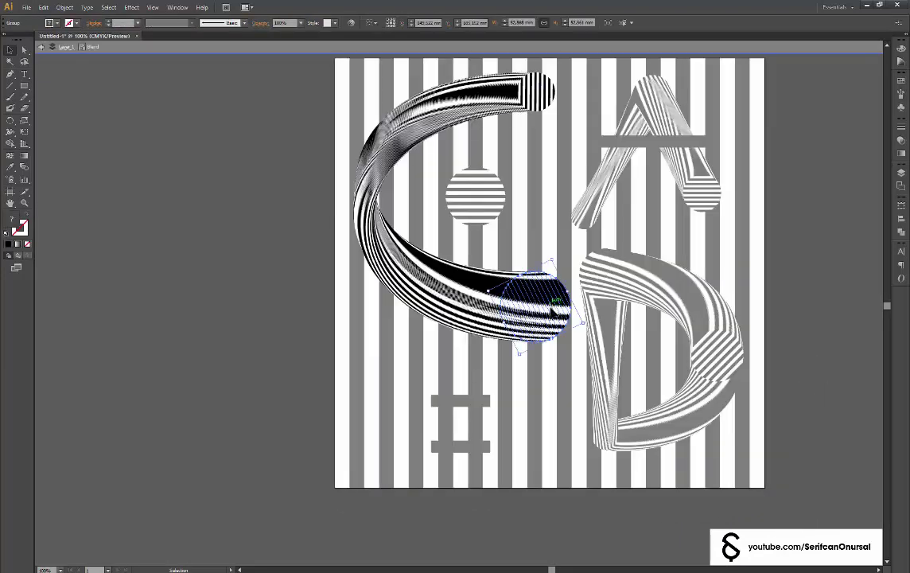
left_click_drag(554, 312, 555, 404)
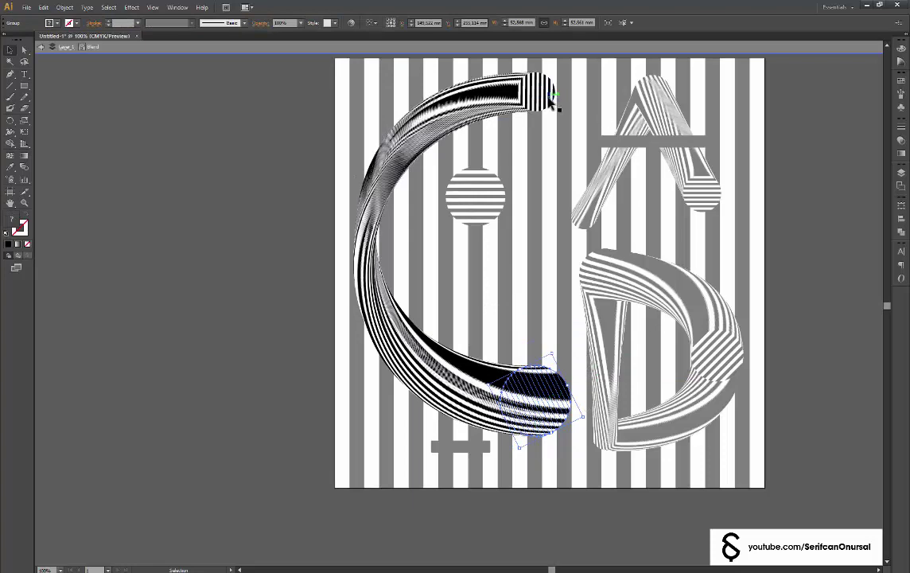
left_click(797, 180)
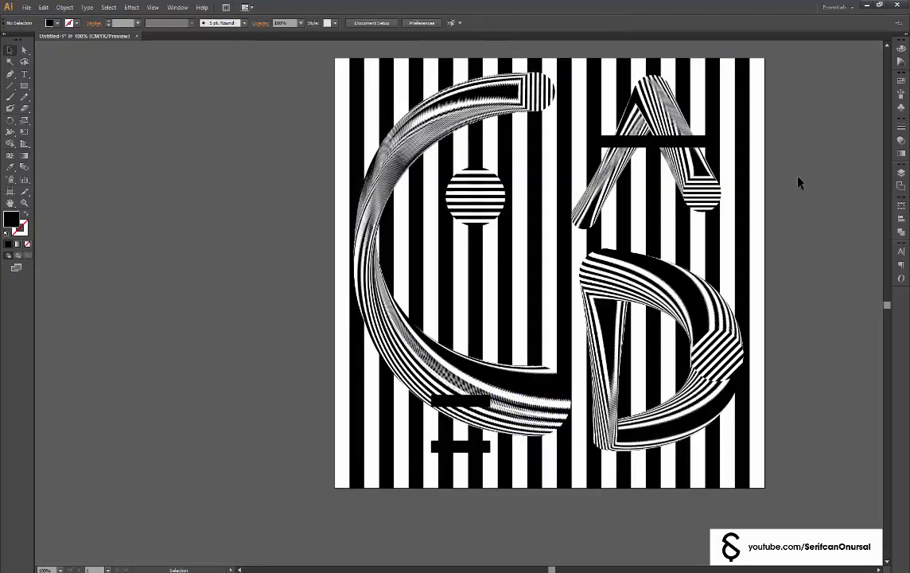
key("shift+Down")
key("shift+Down")
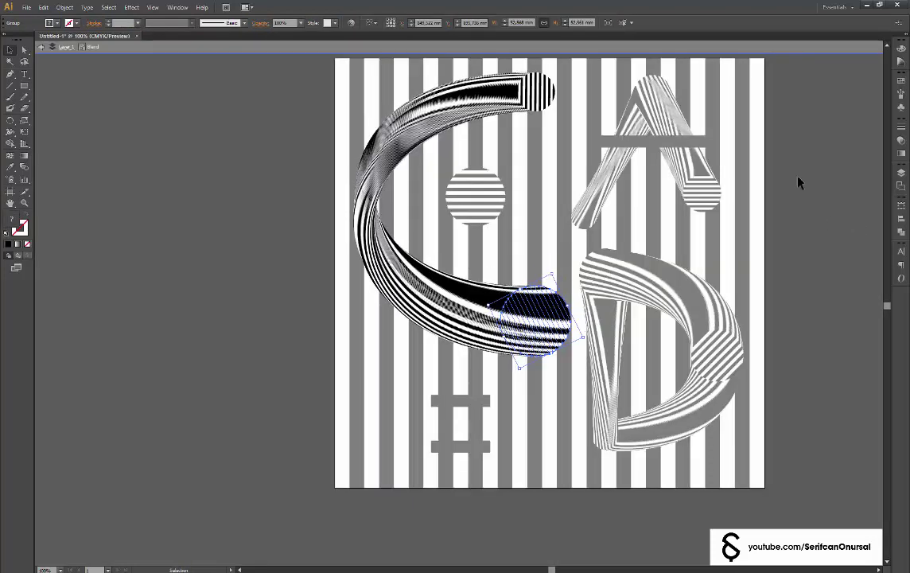
left_click(796, 195)
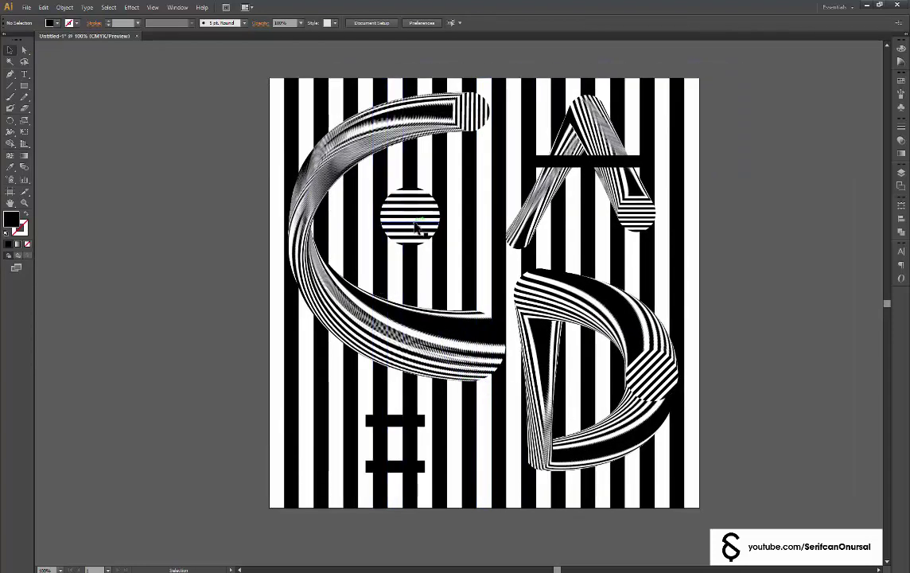
Step: Remove the striped circle inside the C and the black hash bar, keeping one white bar
scroll(424, 230, "up", 2, "alt")
scroll(469, 293, "down", 3)
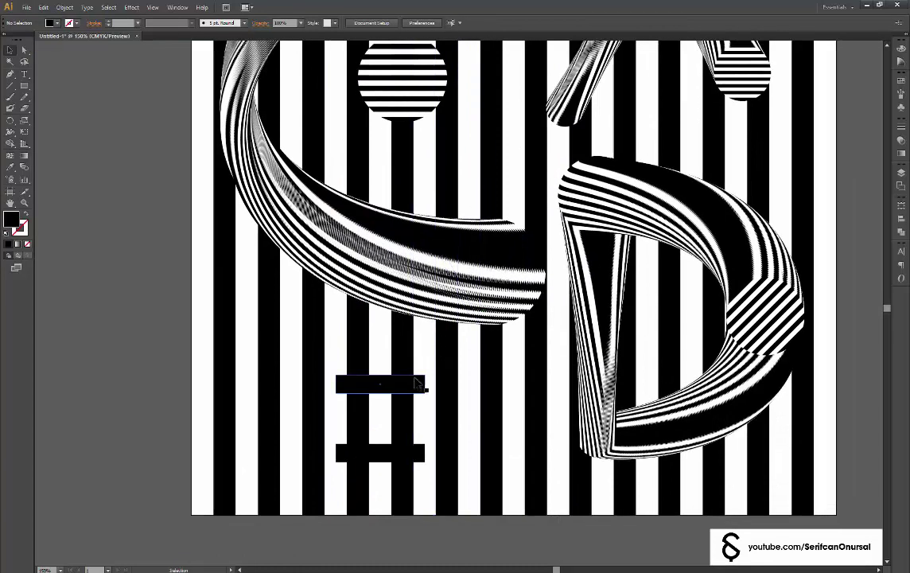
left_click_drag(331, 350, 422, 450)
key("Delete")
left_click_drag(427, 396, 427, 424)
key("ctrl+z")
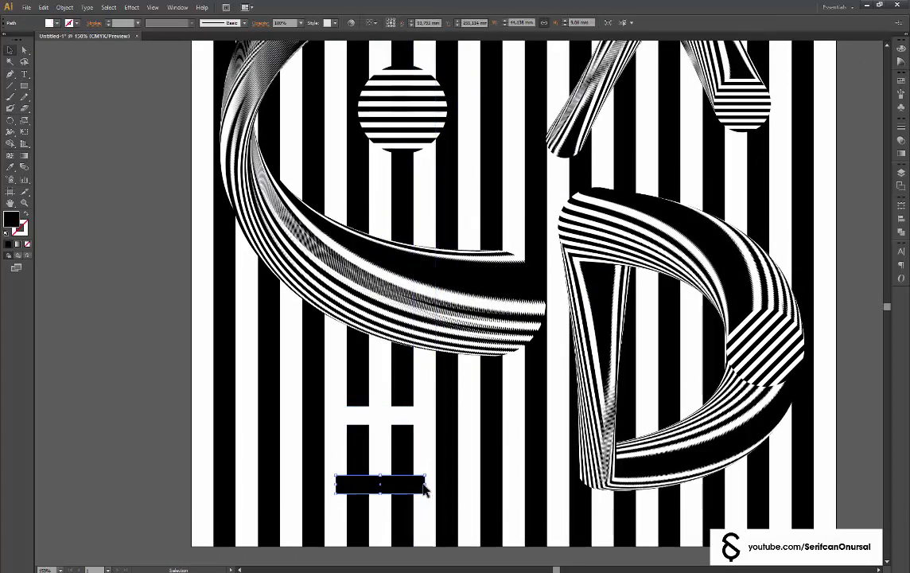
key("ctrl+z")
left_click(416, 81)
key("Delete")
Step: Widen the white bar to about 122 mm and make it taller
left_click(427, 420)
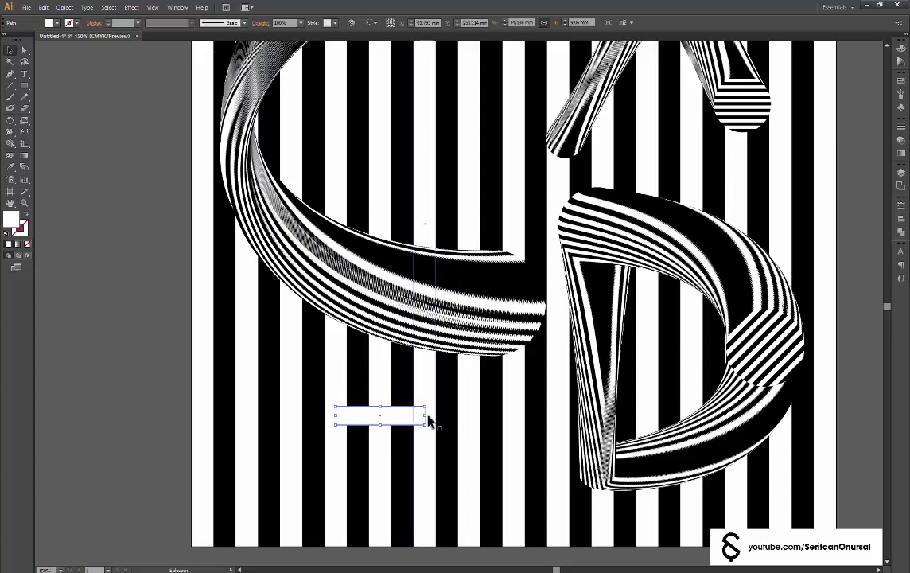
left_click_drag(425, 417, 514, 422)
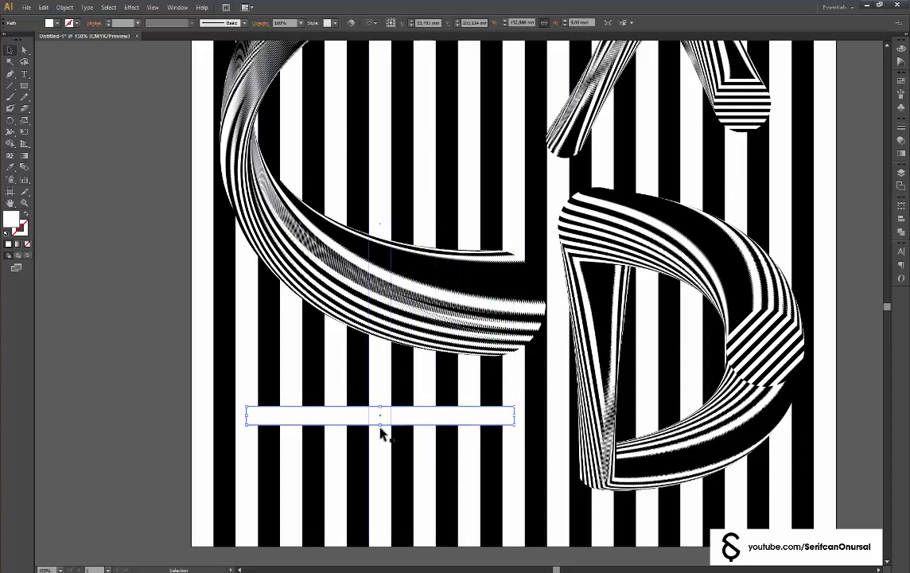
left_click_drag(381, 432, 379, 425)
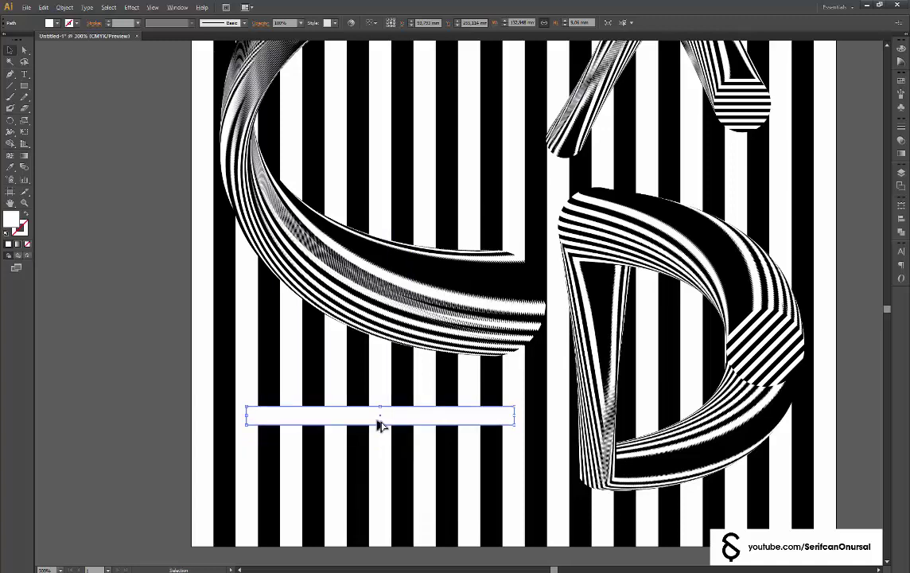
scroll(379, 424, "up", 2)
left_click_drag(382, 427, 388, 470)
Step: Place a copy of the white bar just below it and open the Pathfinder panel
left_click_drag(432, 436, 433, 451)
key("shift+ctrl+F9")
left_click(736, 342)
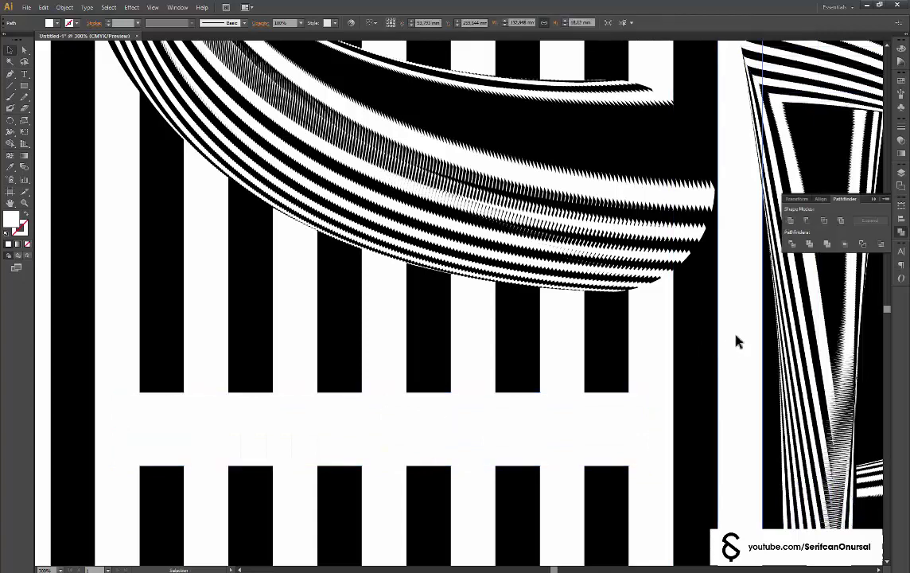
scroll(737, 342, "down", 1)
Step: Add the caption 'cigarette after design' in Lora Bold Italic on the white band
scroll(357, 352, "left", 5)
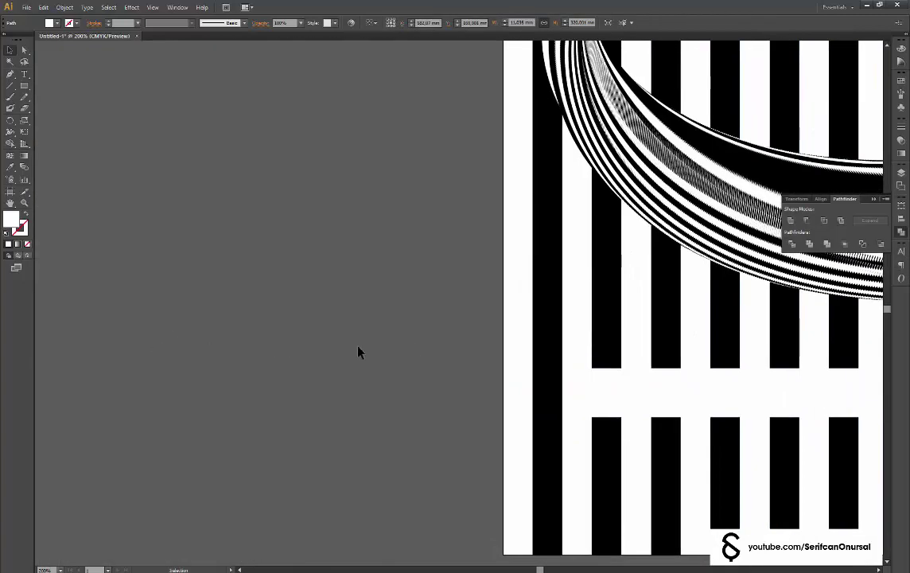
key("t")
type("cigarette after design")
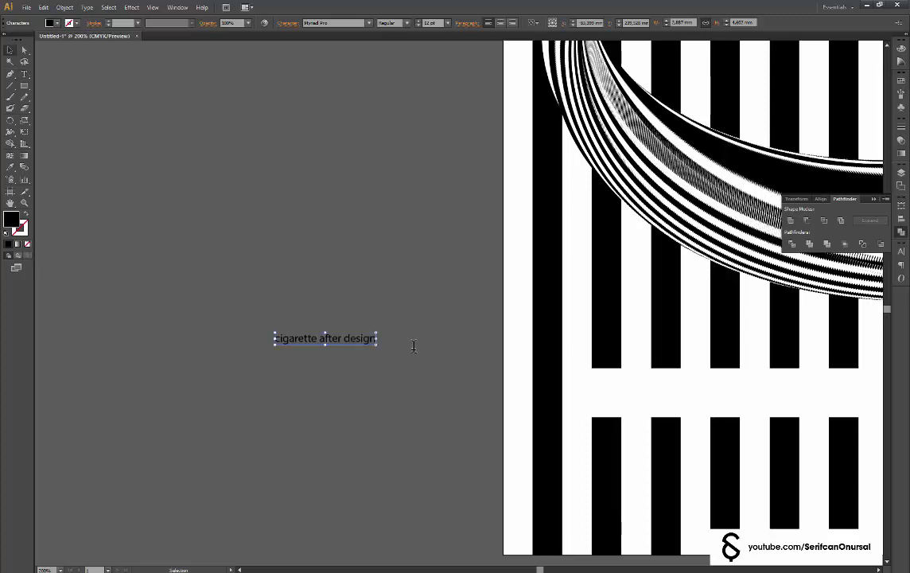
key("Escape")
type("Lora")
key("Return")
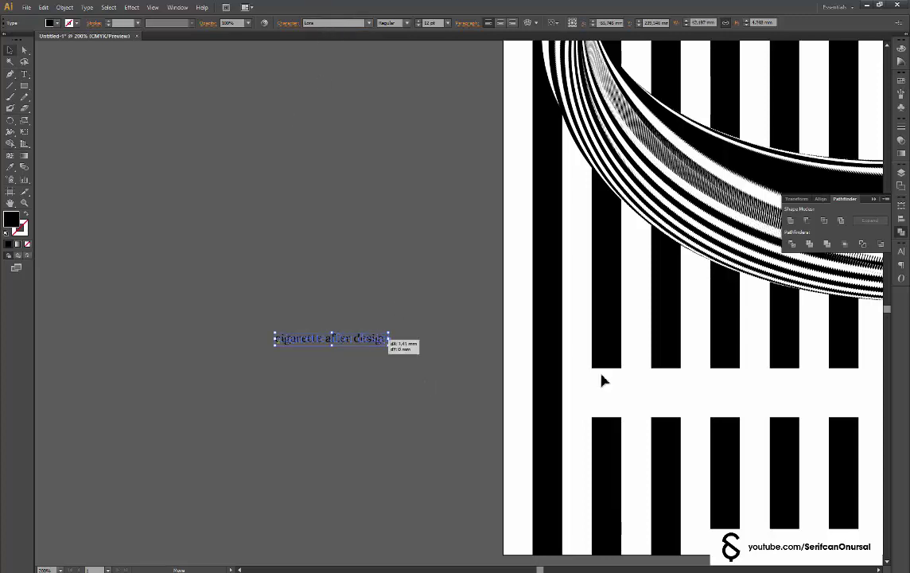
left_click_drag(602, 381, 687, 393)
left_click(406, 22)
left_click(392, 62)
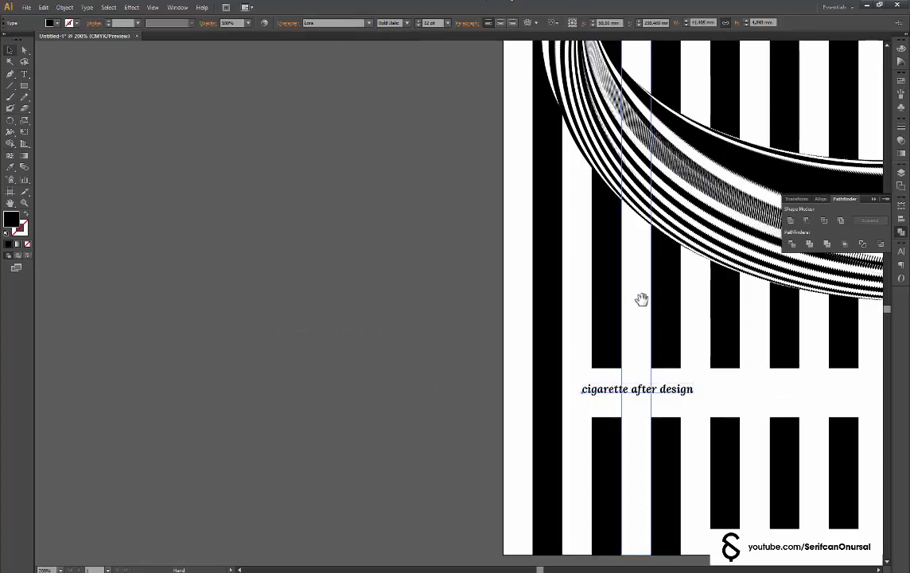
Step: Enlarge the caption about three times, then fit the artboard in the window
left_click_drag(640, 299, 406, 245)
left_click_drag(459, 347, 682, 407)
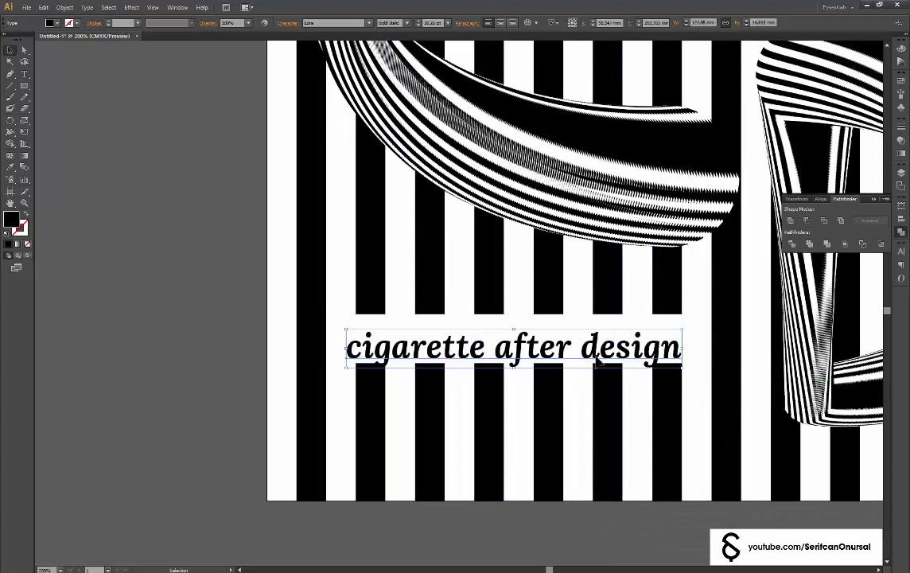
left_click(230, 311)
key("ctrl+1")
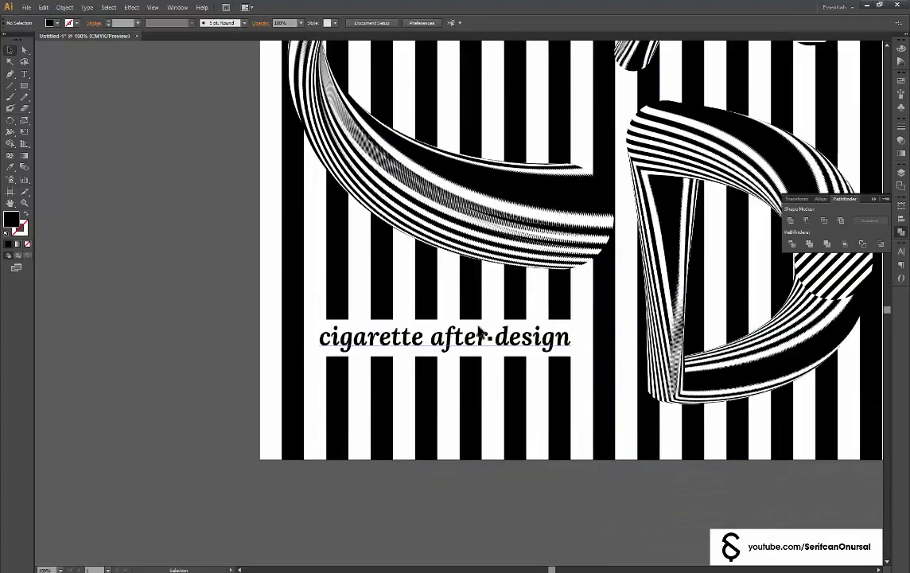
scroll(480, 334, "down", 1)
key("ctrl+0")
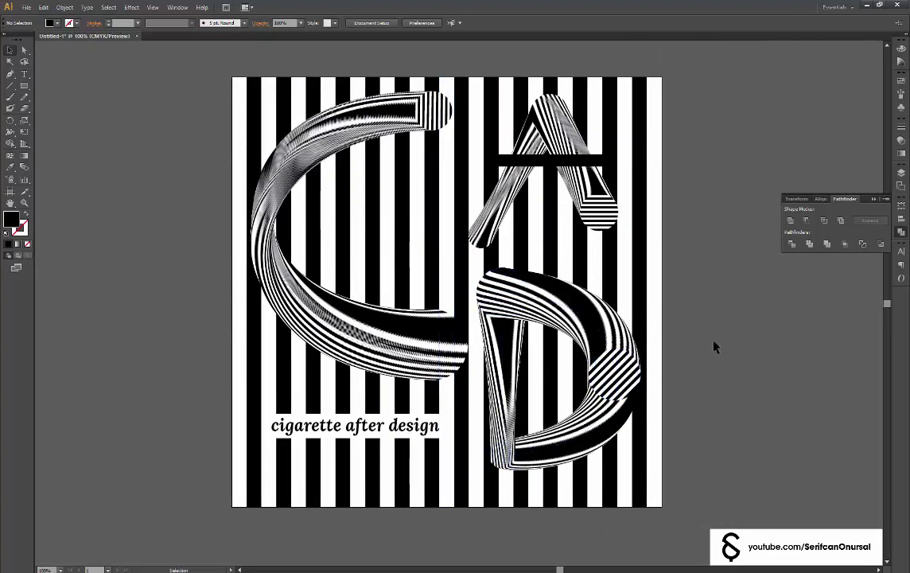
Step: Widen the A's black crossbar and nudge it slightly down, checking in outline view
left_click(598, 159)
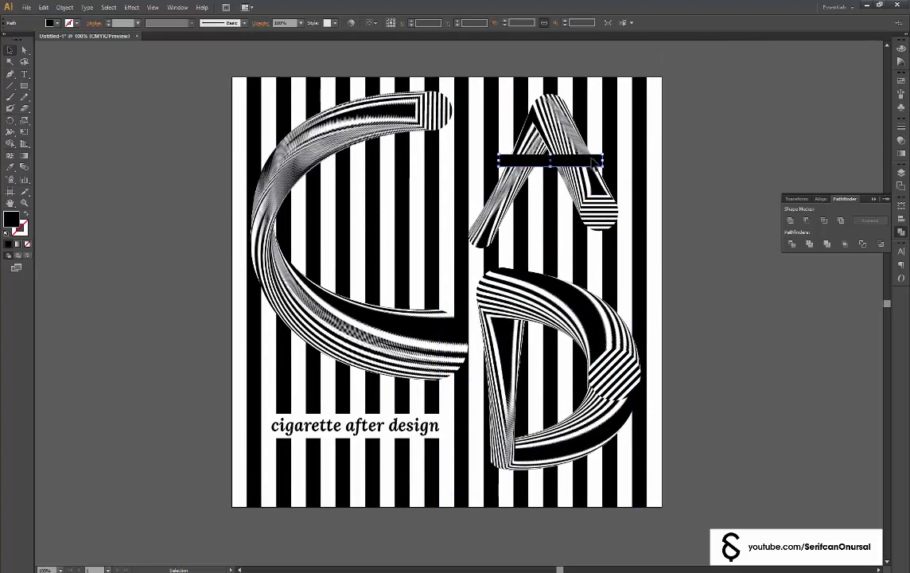
scroll(620, 164, "up", 2)
left_click_drag(609, 162, 633, 168)
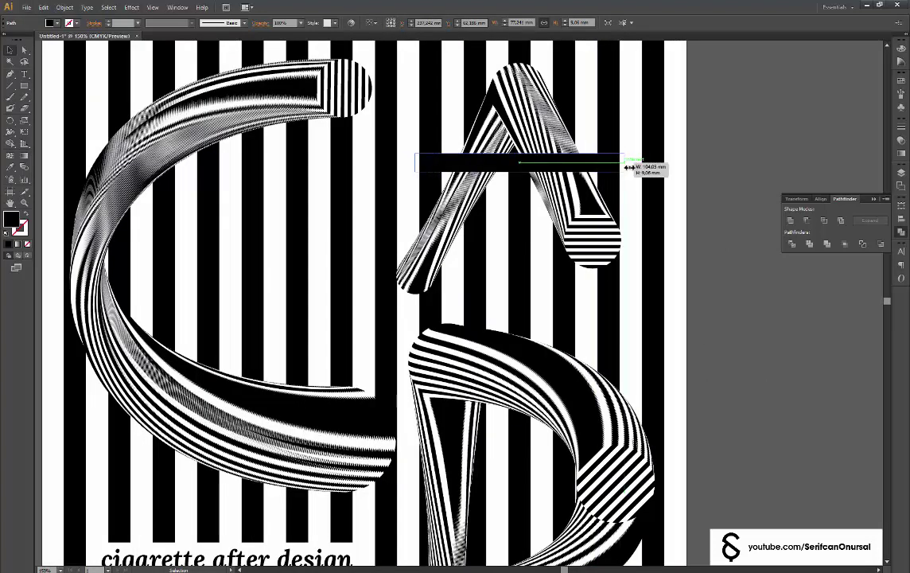
scroll(759, 138, "down", 1)
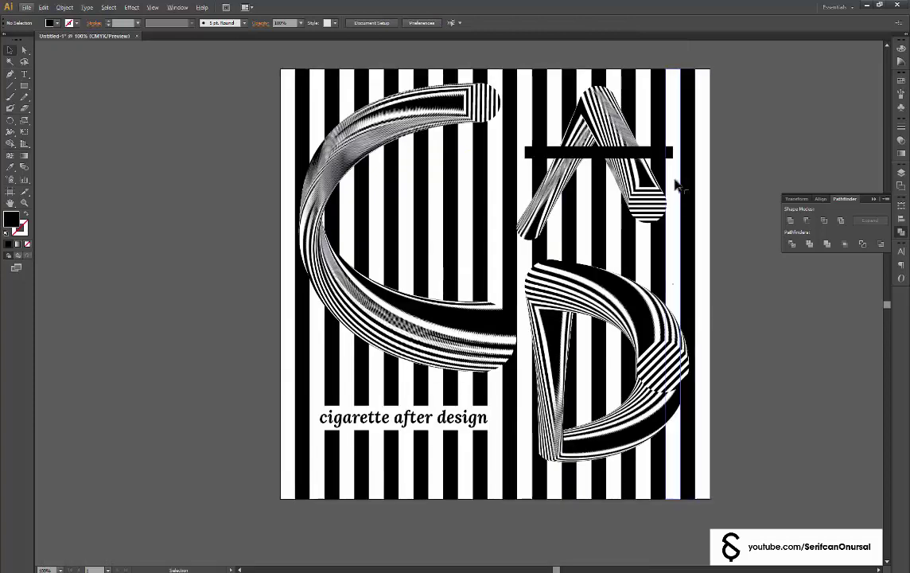
key("Down")
key("Down")
key("Down")
key("Down")
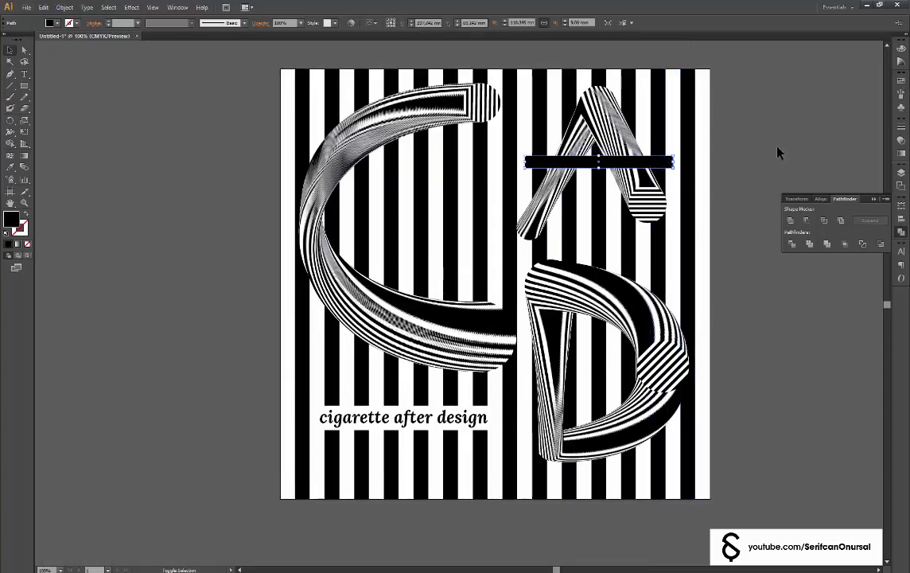
left_click(778, 153)
key("ctrl+y")
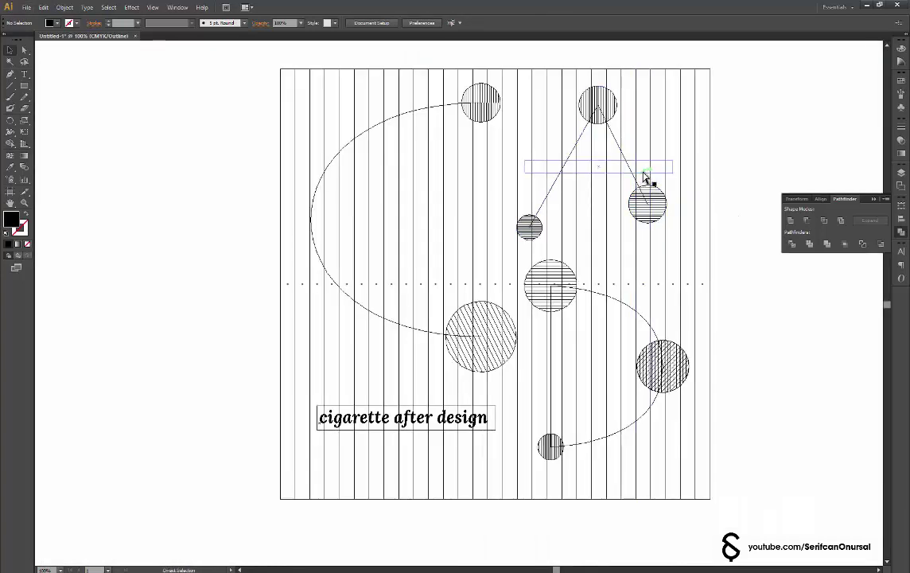
key("ctrl+y")
left_click(374, 417)
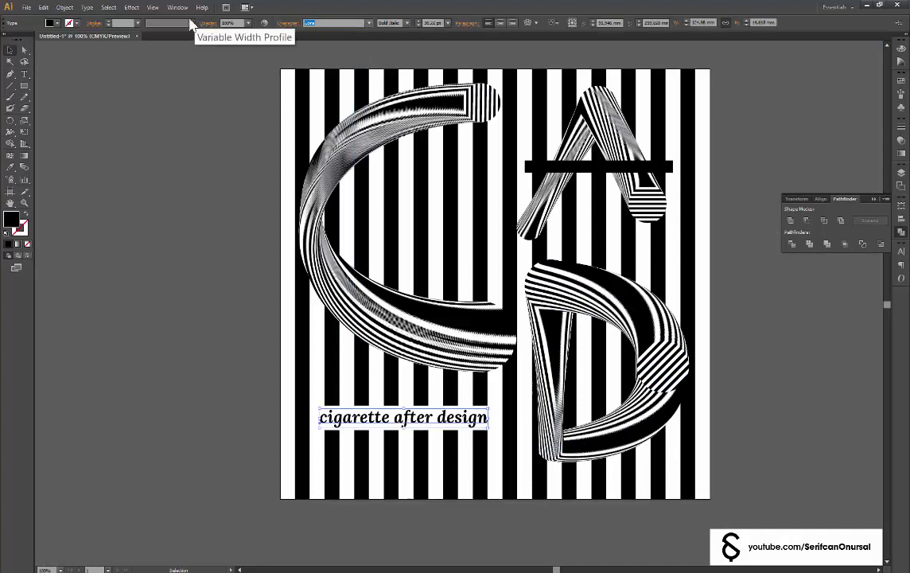
Step: Resize the caption's text frame and set the caption font style to Thin Italic
key("Down")
scroll(508, 419, "up", 1)
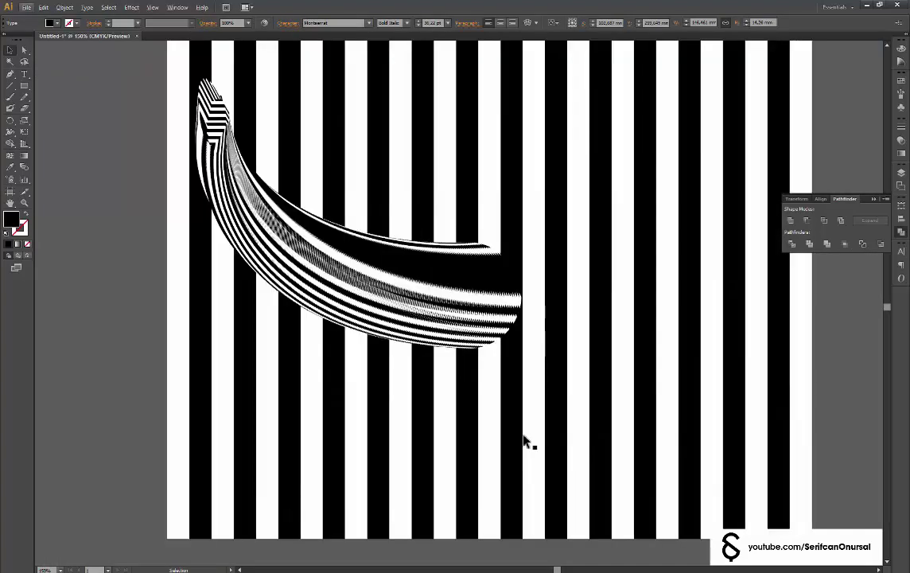
left_click_drag(523, 430, 490, 434)
key("ctrl+y")
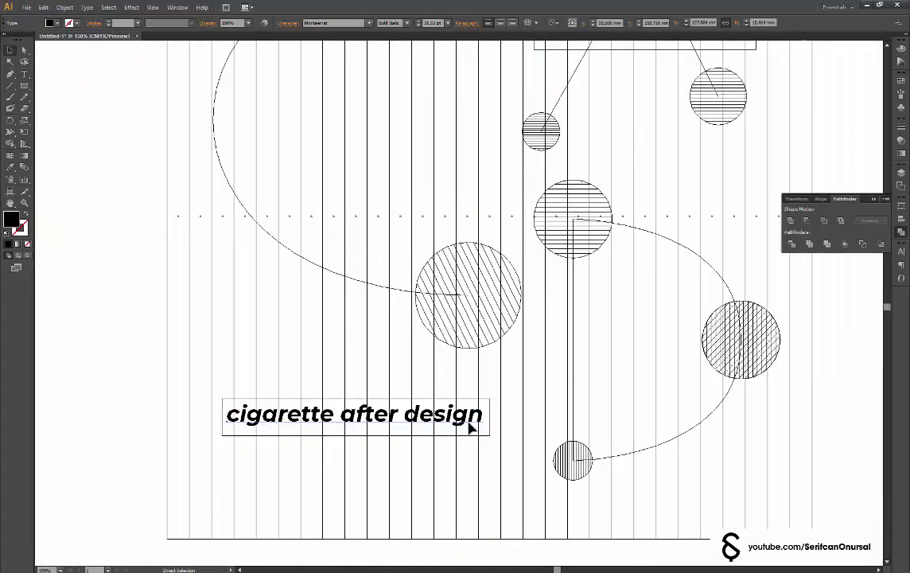
key("ctrl+y")
left_click(405, 22)
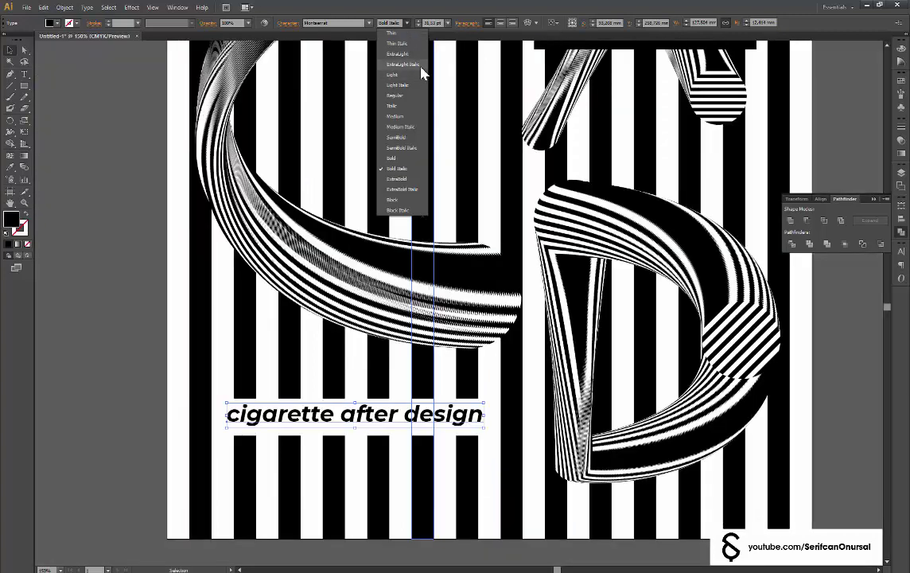
left_click(421, 65)
left_click_drag(473, 431, 485, 438)
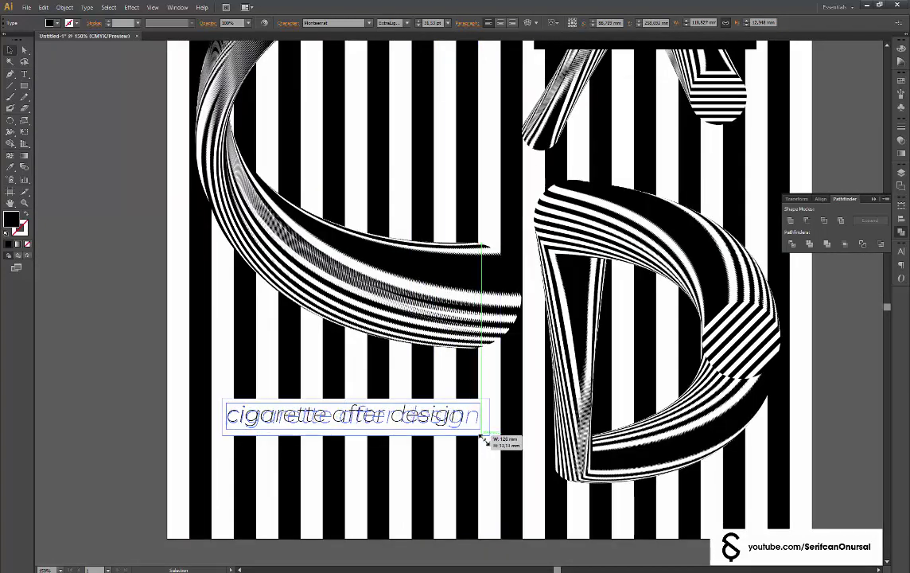
left_click(412, 22)
left_click(412, 47)
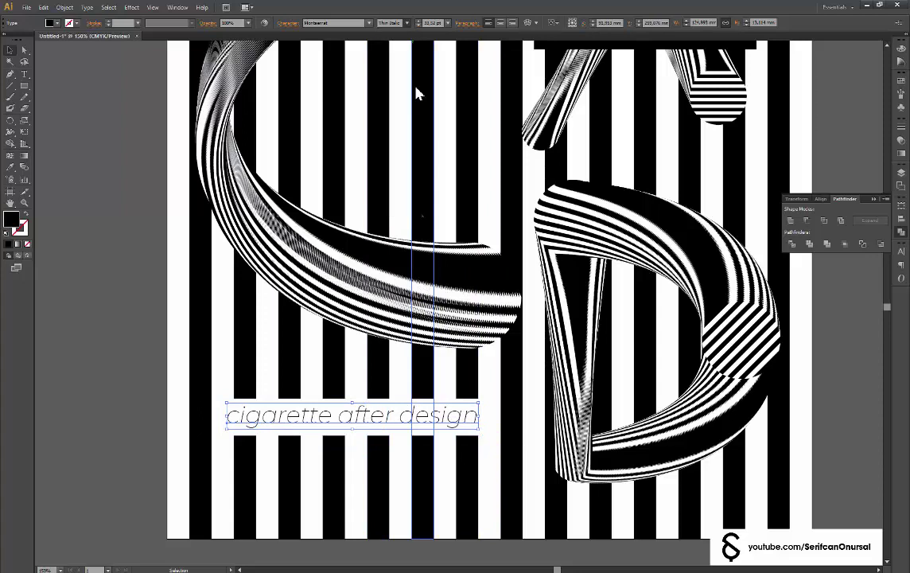
Step: Convert the caption to outlines, group it with its frame, and move it about 5 mm right
scroll(438, 405, "up", 1)
key("ctrl+y")
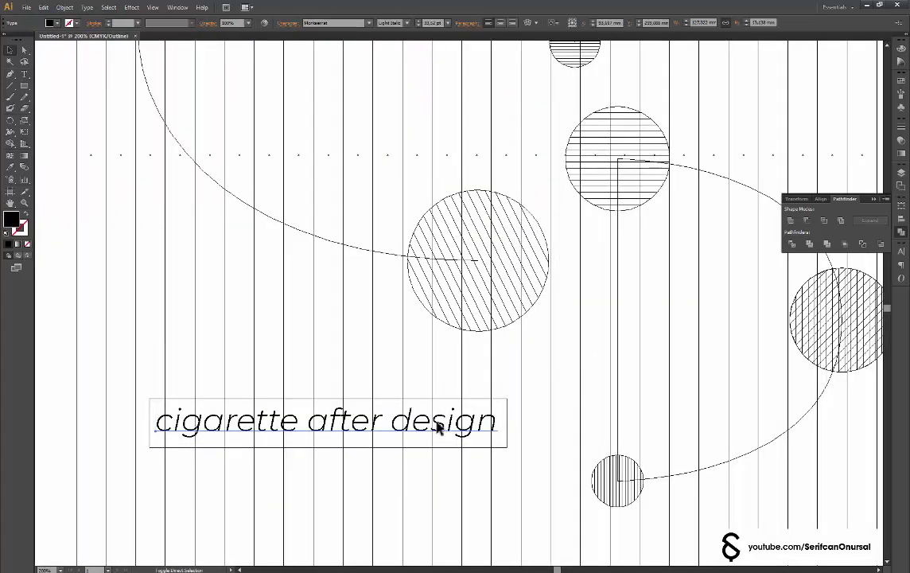
key("ctrl+shift+o")
left_click(507, 419, "shift")
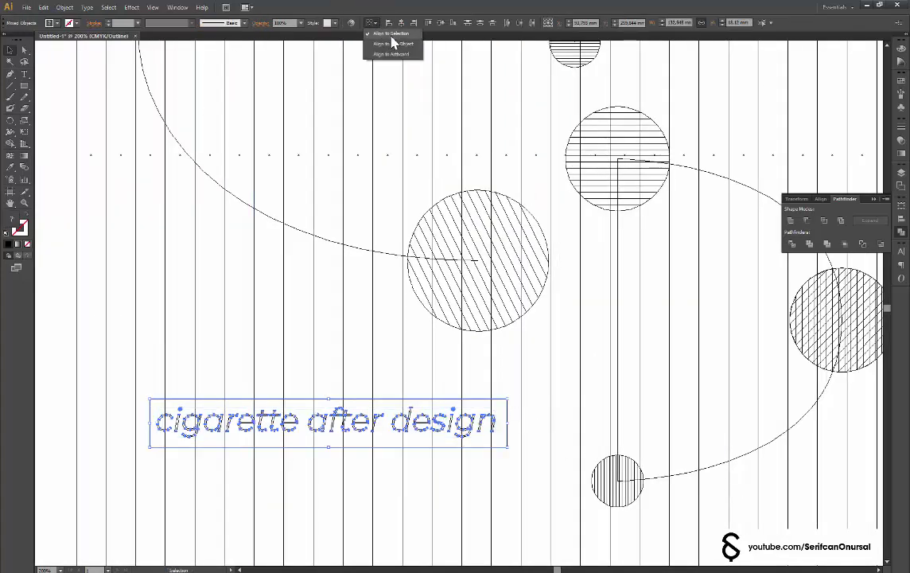
key("ctrl+g")
scroll(493, 420, "up", 2)
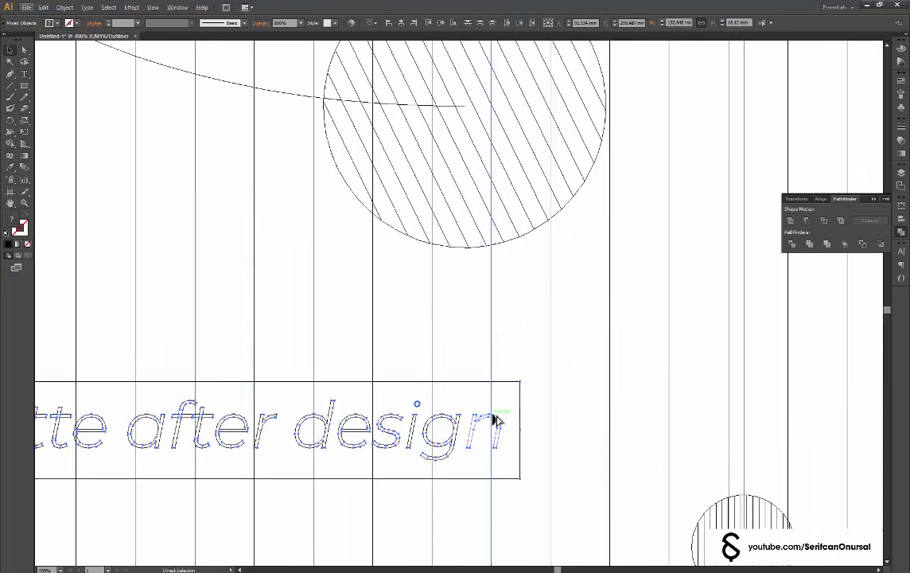
left_click_drag(519, 407, 518, 405)
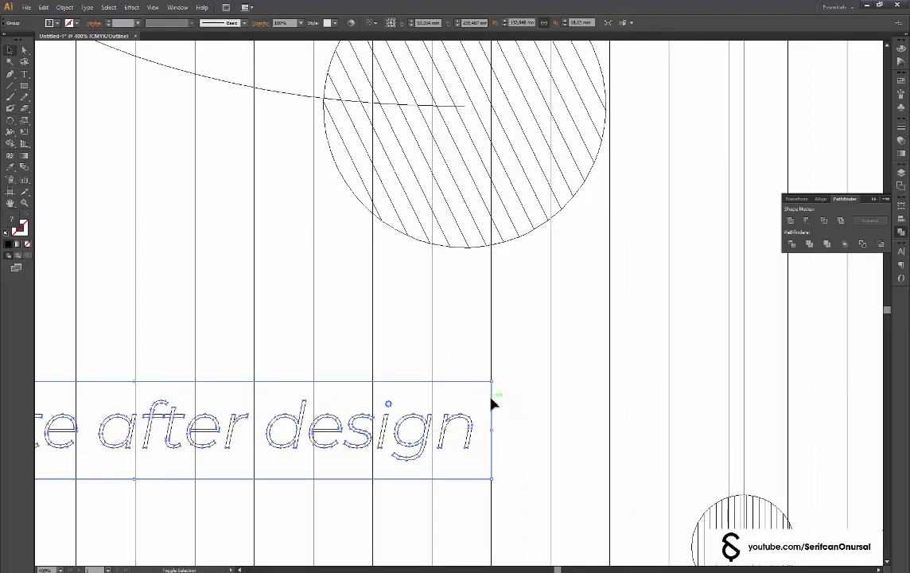
key("ctrl+0")
left_click(528, 477)
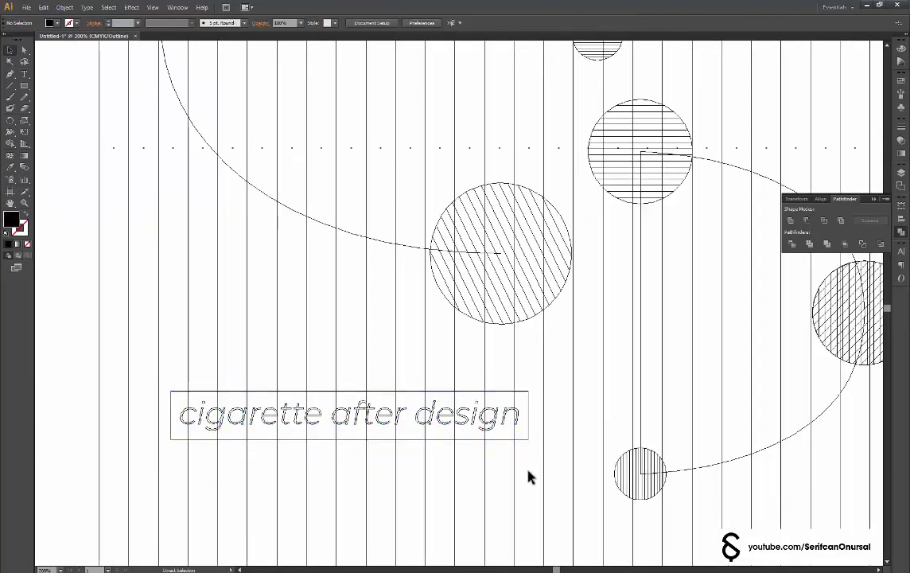
key("ctrl+y")
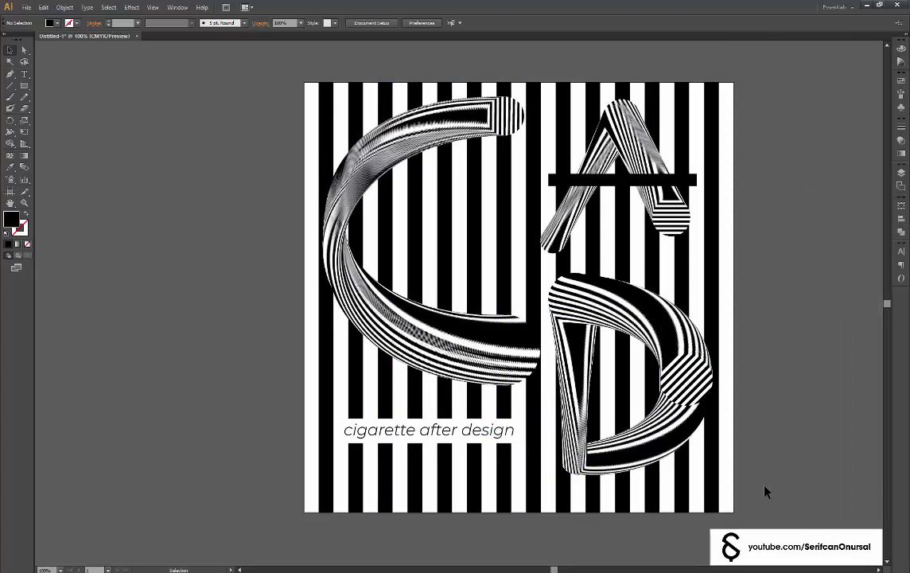
Step: Align all the C, A, D artwork to the artboard's horizontal and vertical centre
key("ctrl+a")
left_click(746, 128)
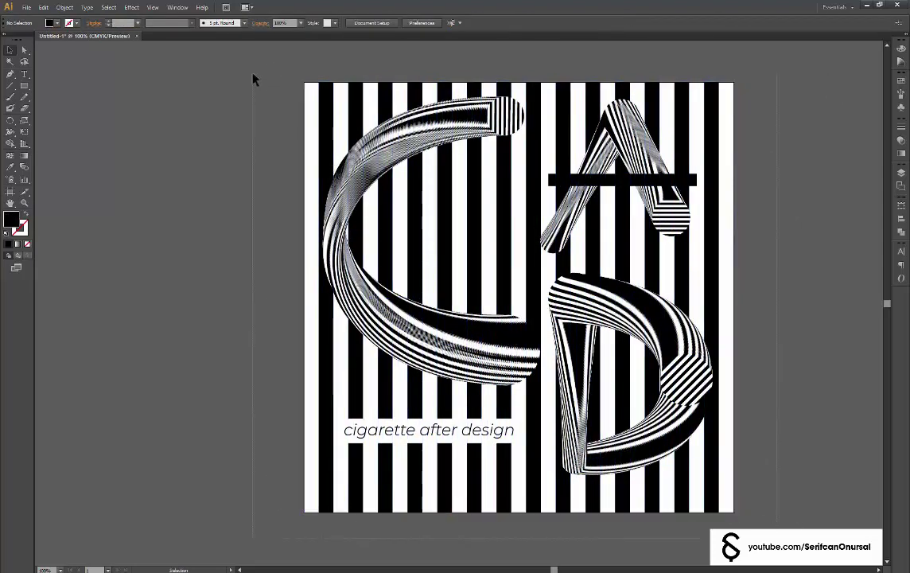
key("ctrl+a")
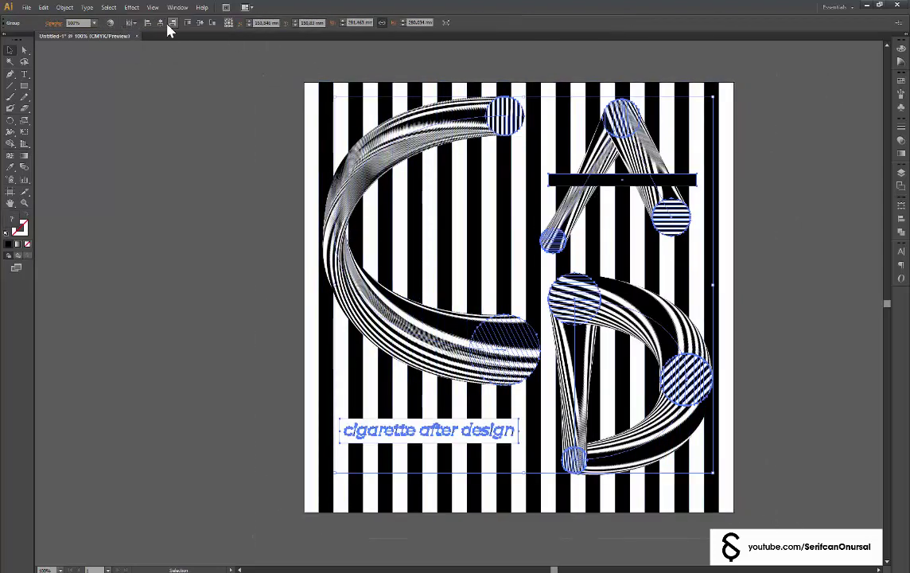
left_click(160, 23)
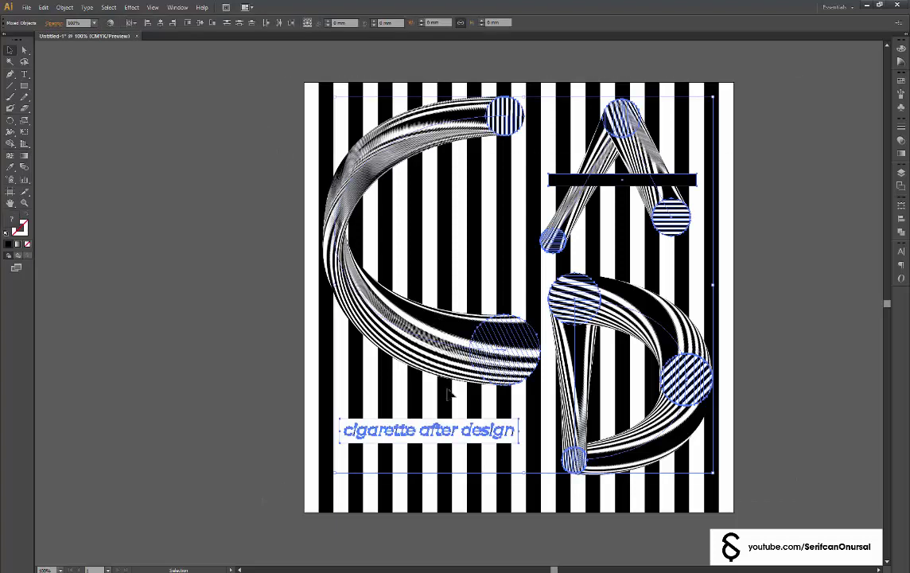
left_click(203, 25)
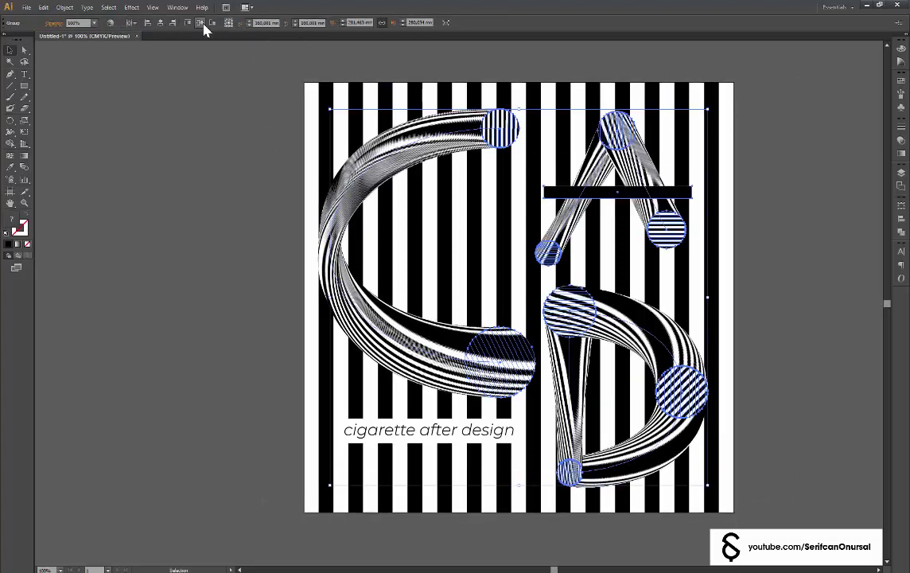
left_click(814, 318)
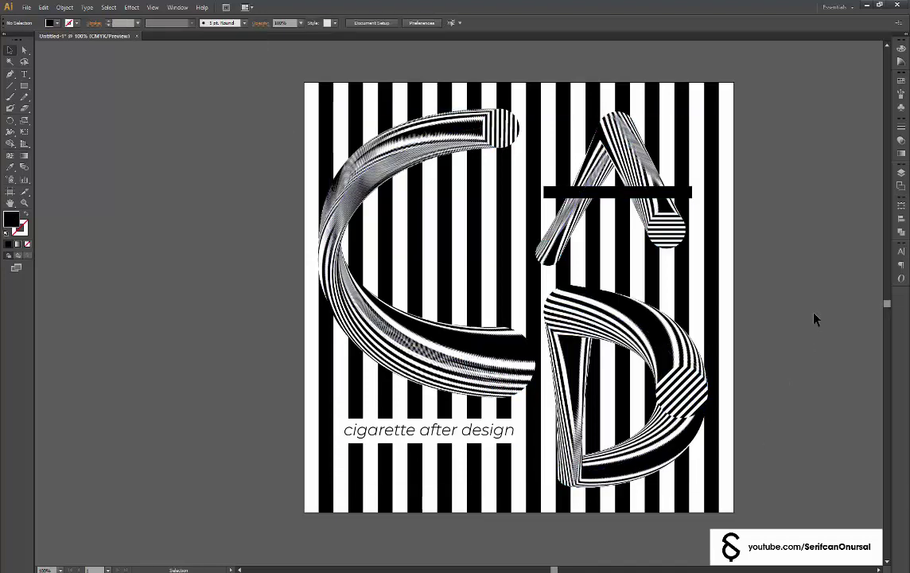
key("ctrl+y")
scroll(687, 166, "up", 3)
Step: In outline view, shift the isolated A crossbar slightly right, then return to preview
left_click(699, 243)
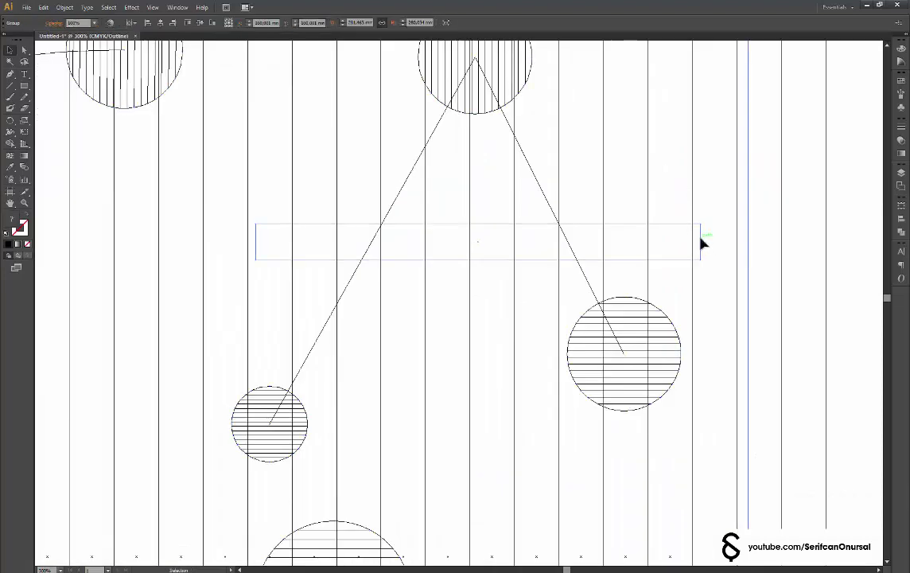
double_click(700, 243)
left_click_drag(700, 242, 713, 252)
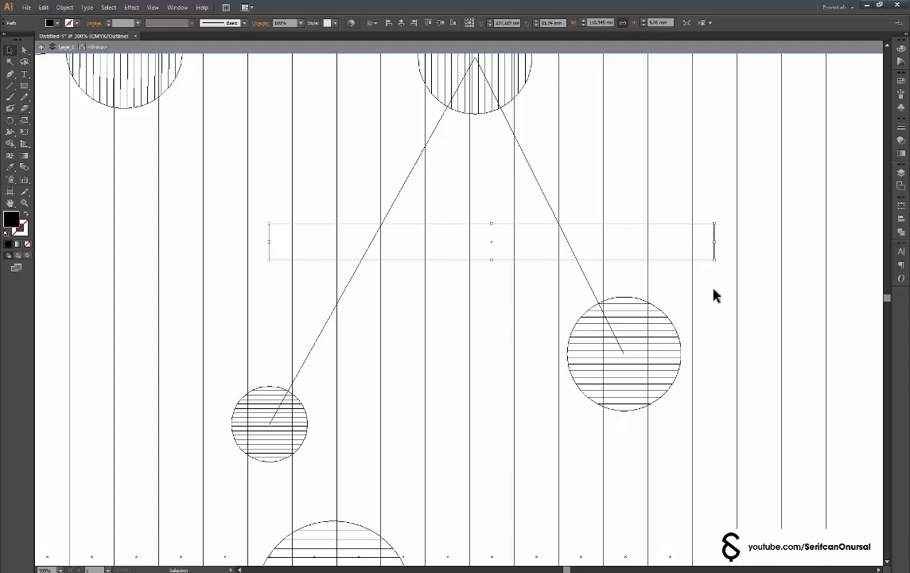
left_click(712, 297)
scroll(755, 308, "down", 6)
scroll(756, 306, "up", 1)
scroll(758, 323, "up", 2)
key("Escape")
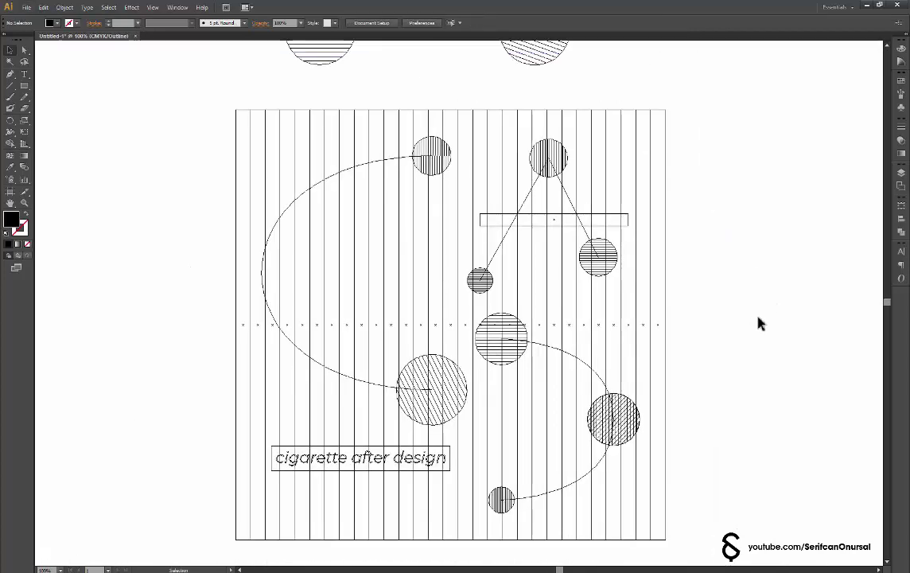
key("ctrl+y")
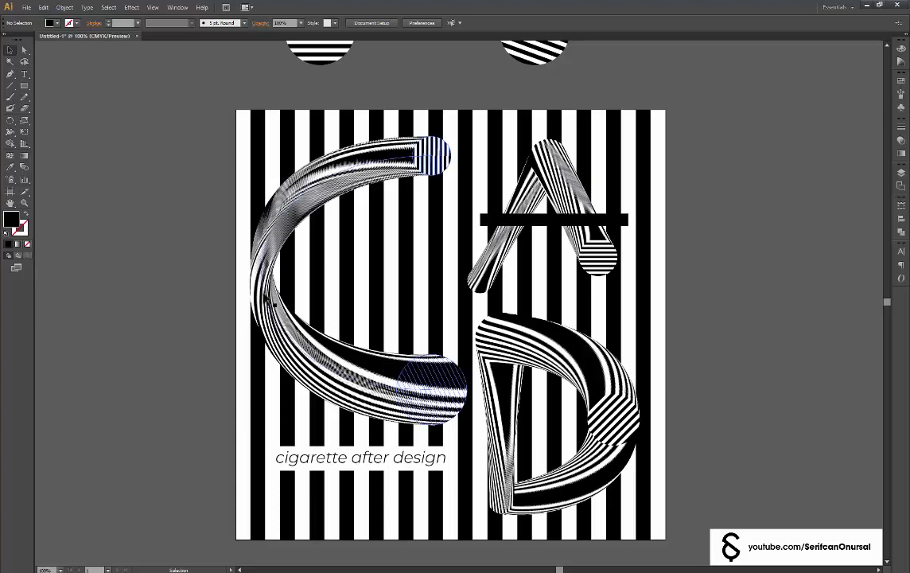
Step: Rotate the D blend's right-hand circle to re-twist its stripes, then view the whole poster
double_click(636, 423)
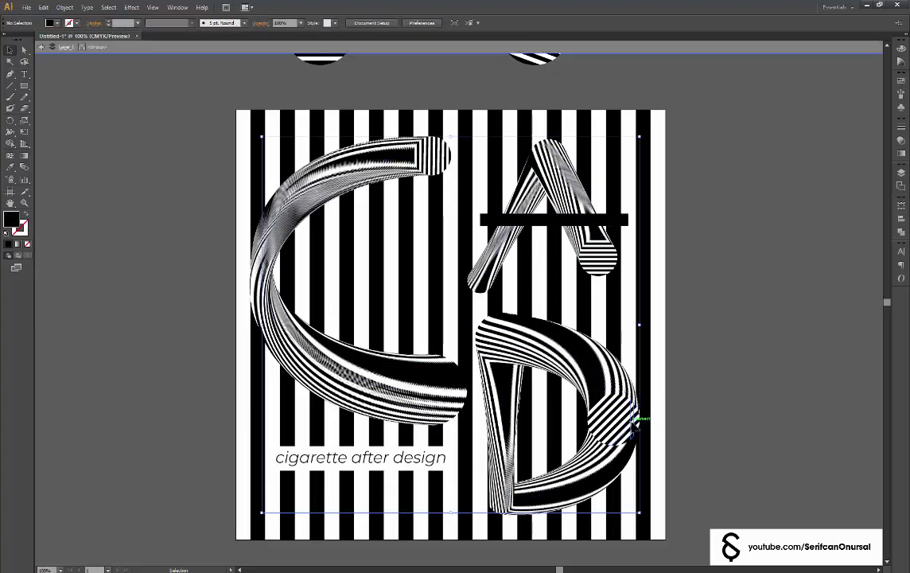
double_click(647, 421)
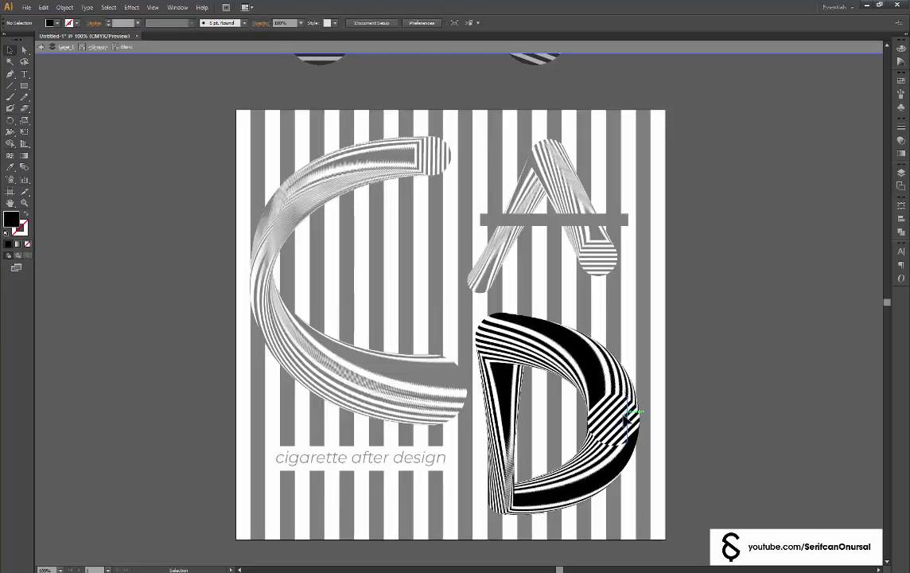
mouse_move(657, 421)
left_mouse_down()
mouse_move(640, 376)
mouse_move(654, 421)
mouse_move(646, 455)
mouse_move(692, 410)
left_mouse_up()
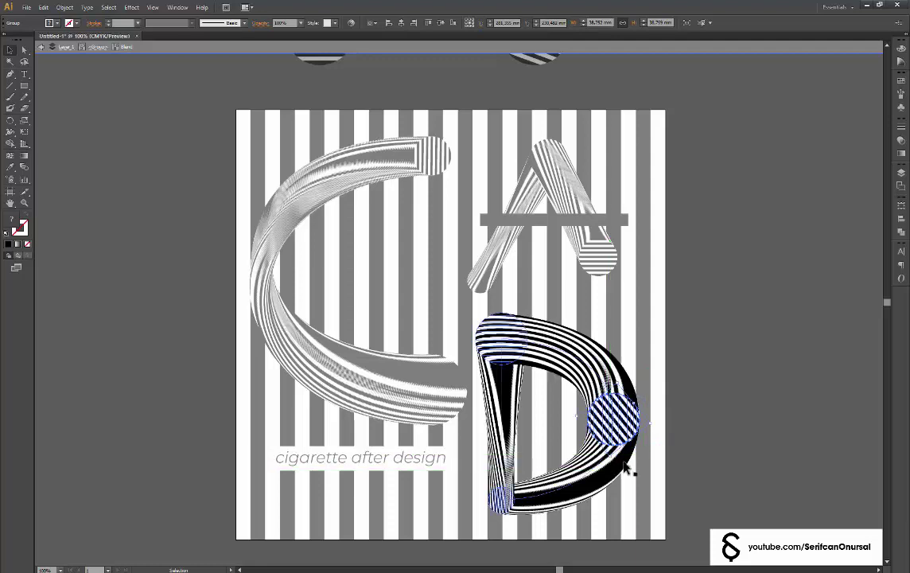
double_click(711, 404)
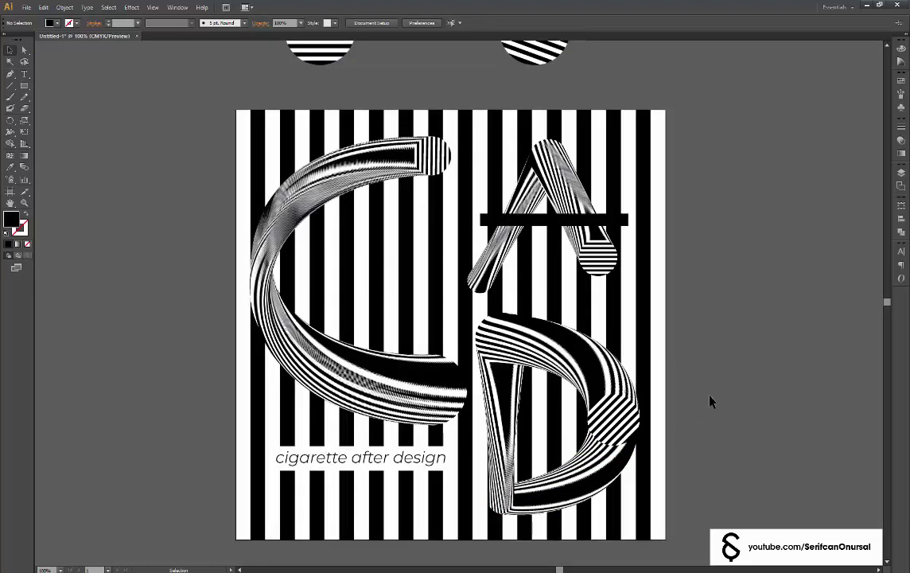
scroll(477, 223, "up", 2)
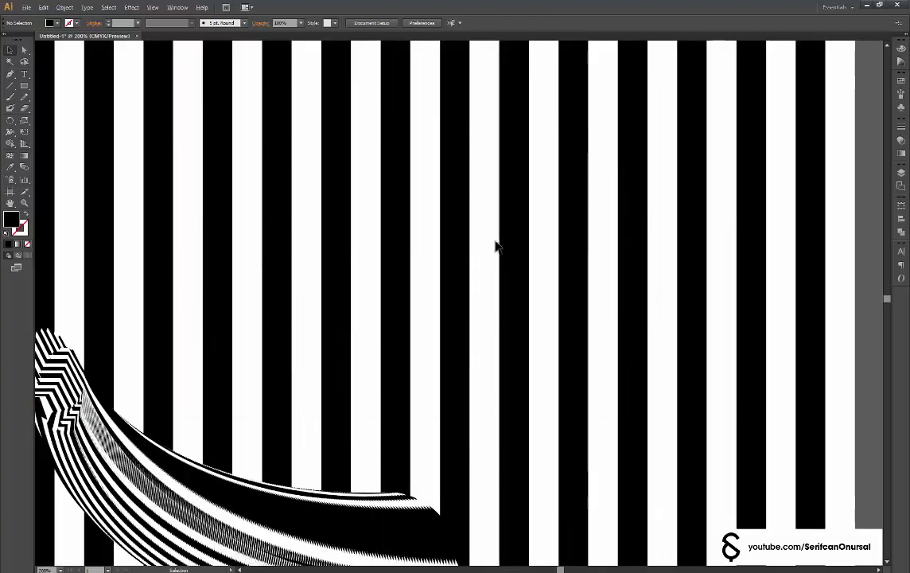
key("ctrl+1")
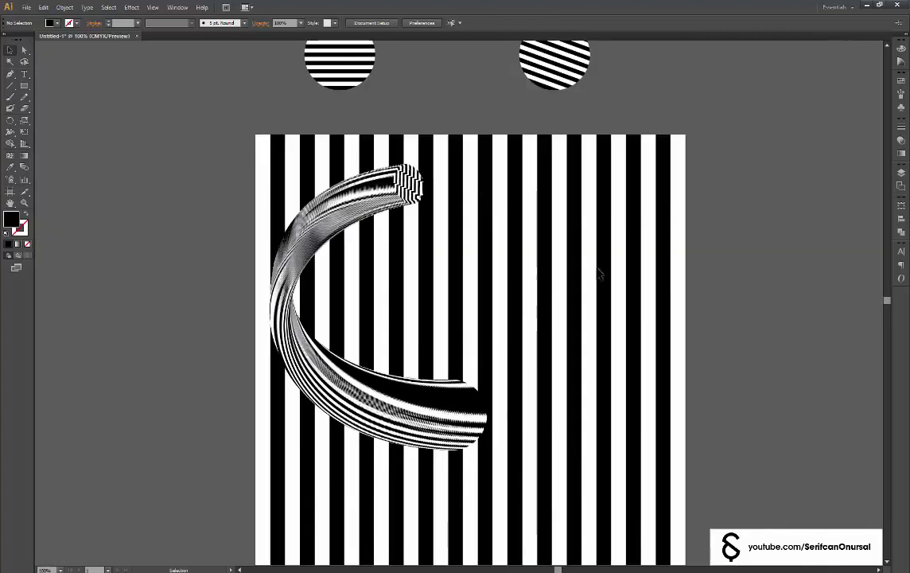
left_click_drag(758, 312, 758, 274)
key("ctrl+plus")
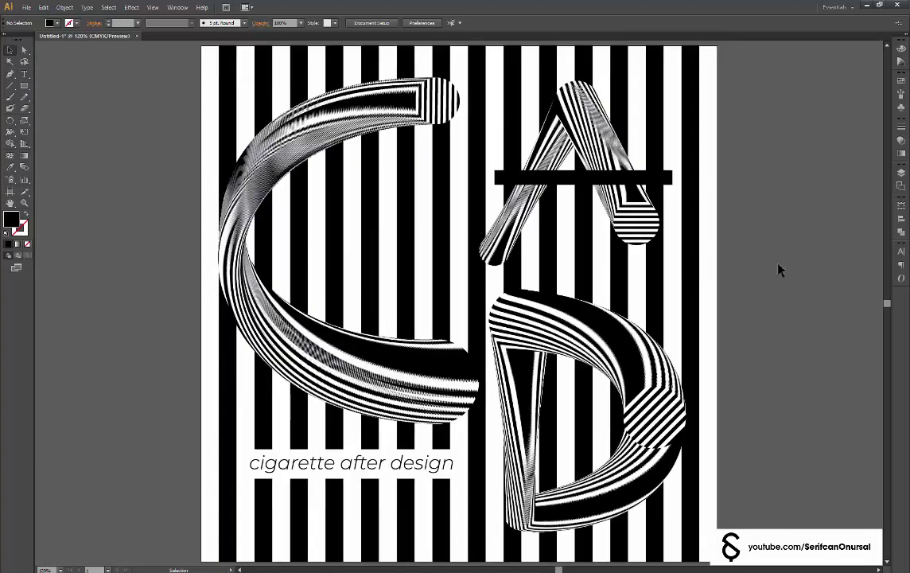